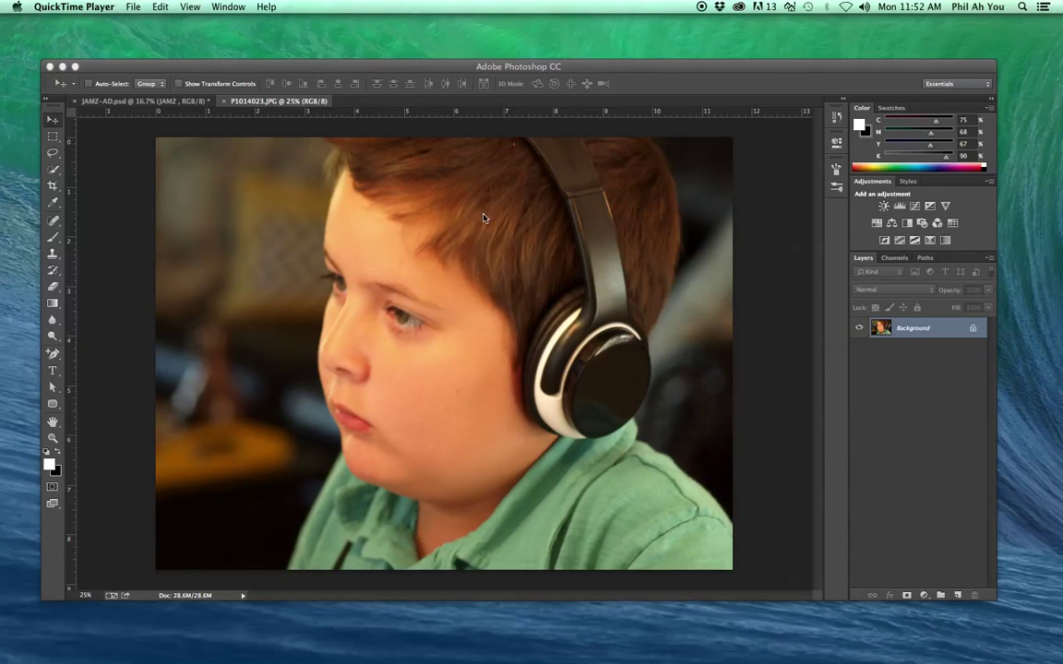
Bring Photoshop forward, glance at JAMZ-AD.psd, return to P1014023.JPG and reposition the window
{"action": "left_click", "coordinate": [139, 100]}
{"action": "left_click", "coordinate": [185, 102]}
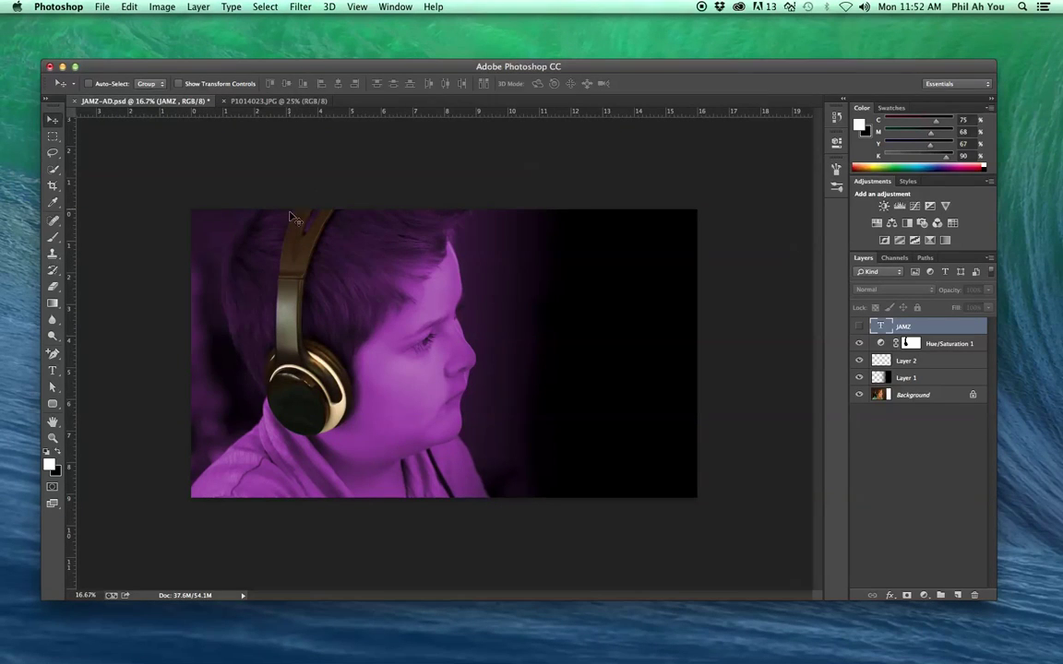
{"action": "left_click", "coordinate": [268, 100]}
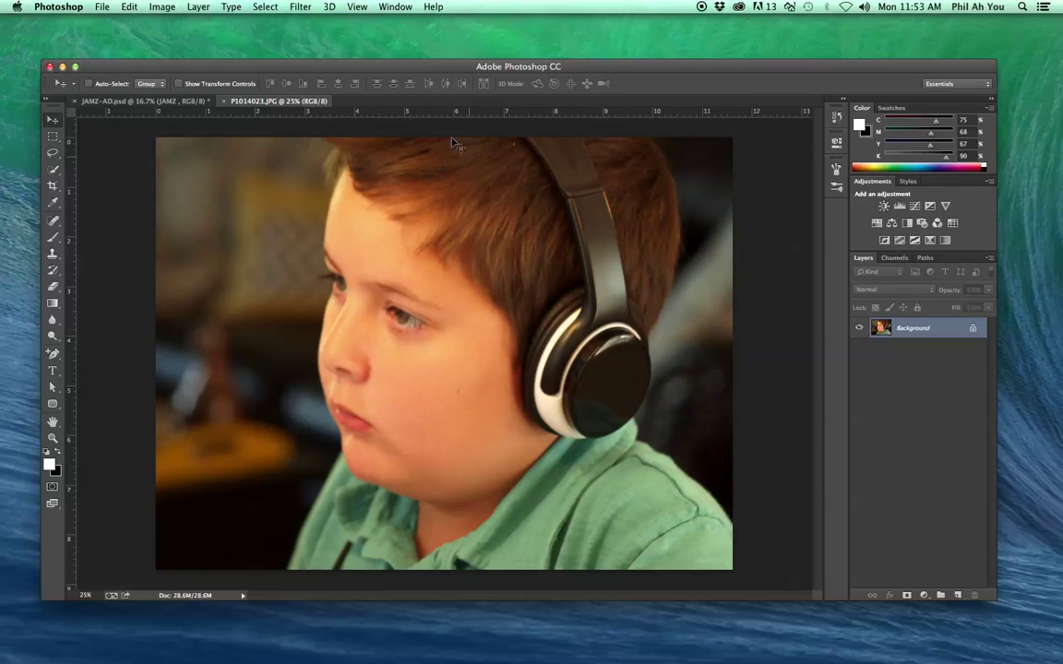
{"action": "left_click_drag", "start_coordinate": [361, 64], "coordinate": [354, 55]}
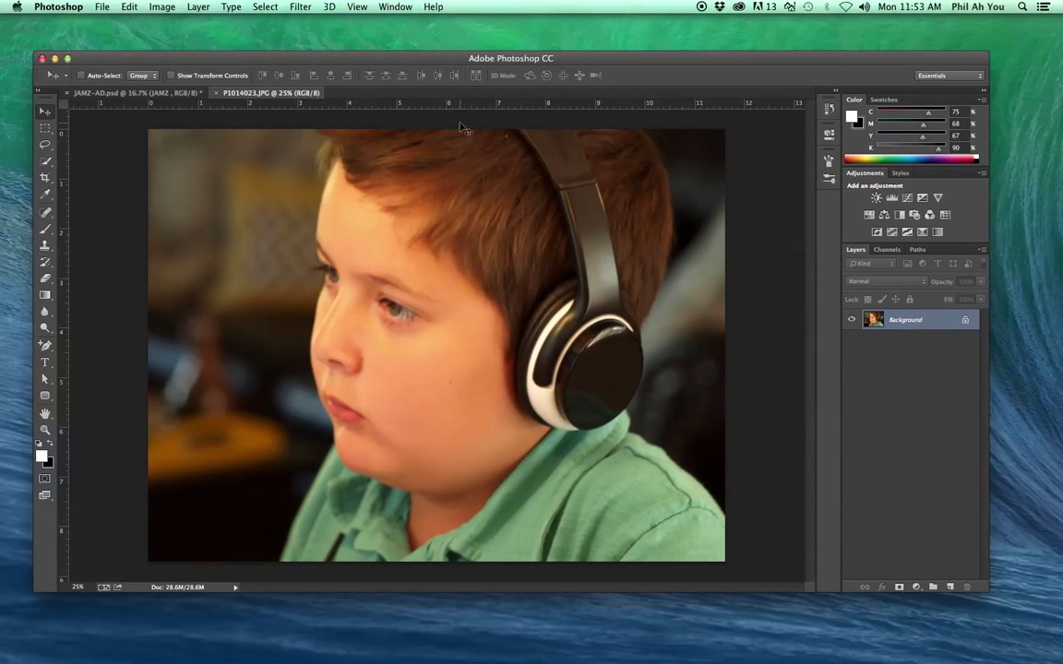
Remove the blemish in the hair near the top edge with the Spot Healing Brush
{"action": "left_click", "coordinate": [45, 211]}
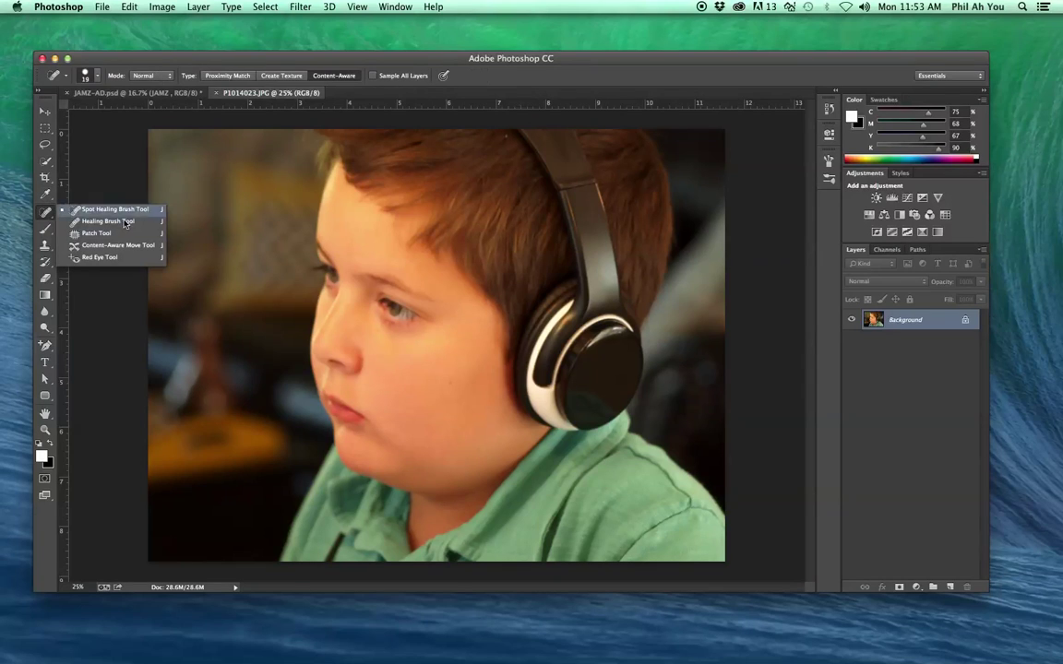
{"action": "left_click", "coordinate": [127, 213]}
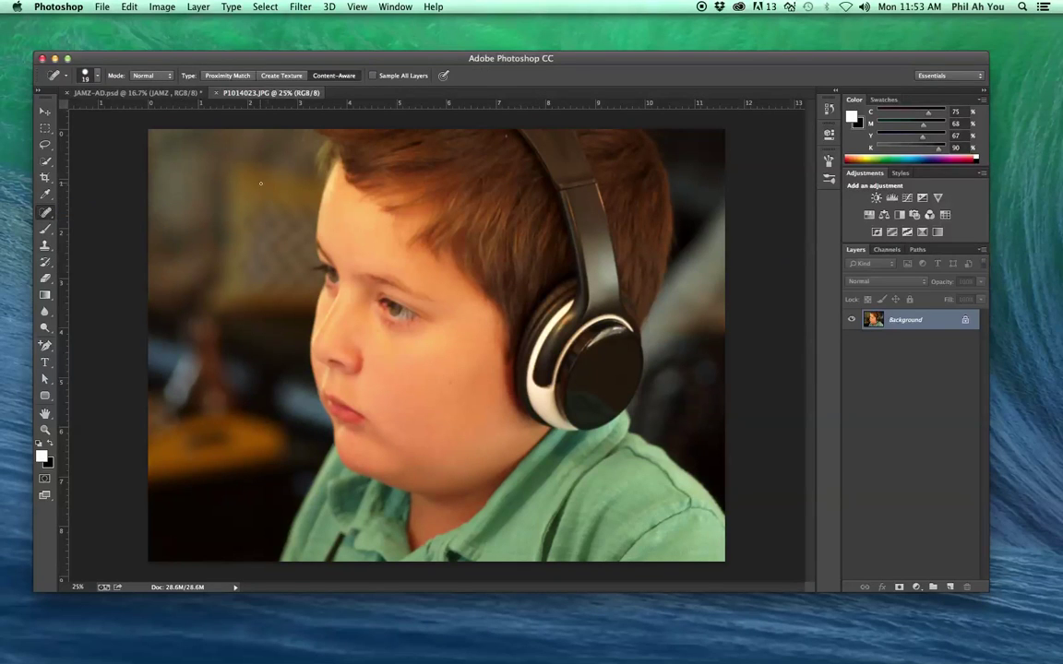
{"action": "left_click", "coordinate": [511, 147]}
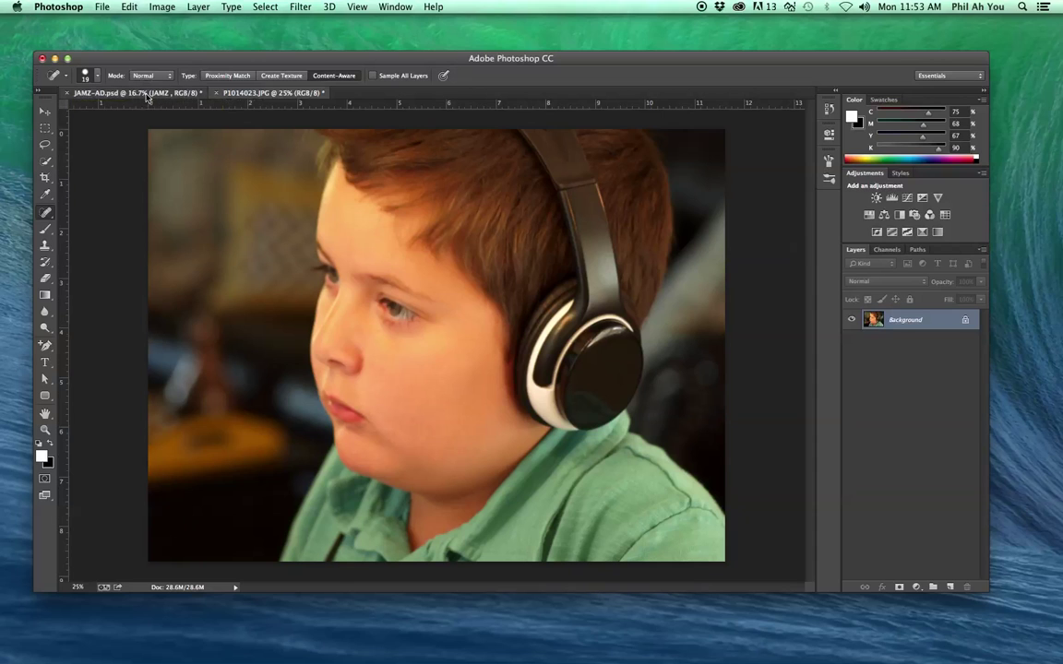
{"action": "left_click", "coordinate": [194, 94]}
{"action": "left_click", "coordinate": [271, 93]}
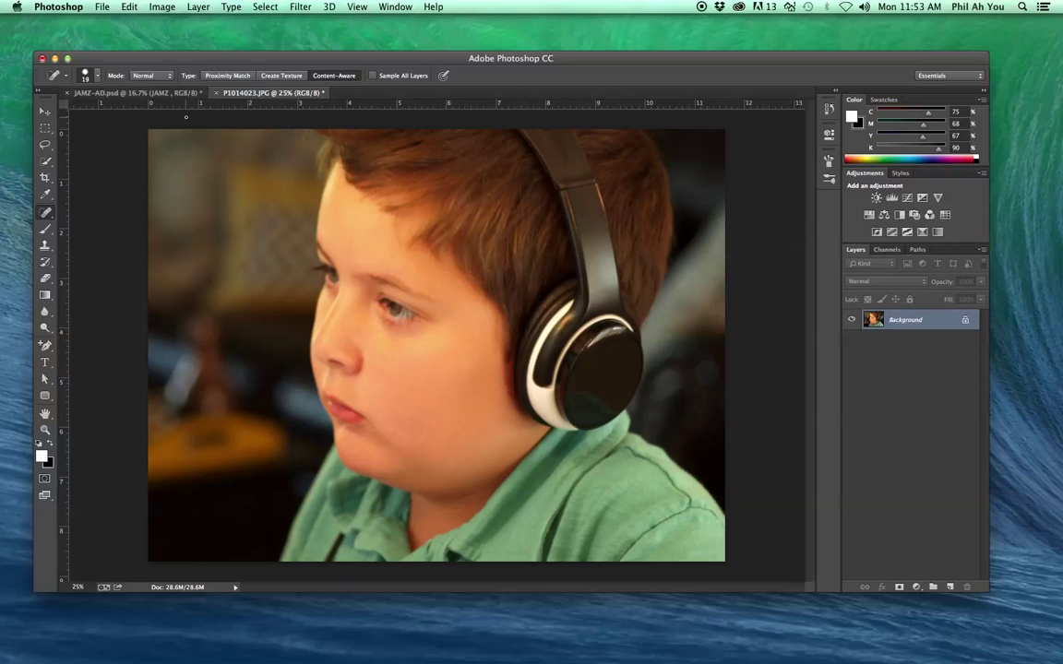
Flip the canvas horizontally with Image > Image Rotation > Flip Canvas Horizontal
{"action": "left_click", "coordinate": [161, 7]}
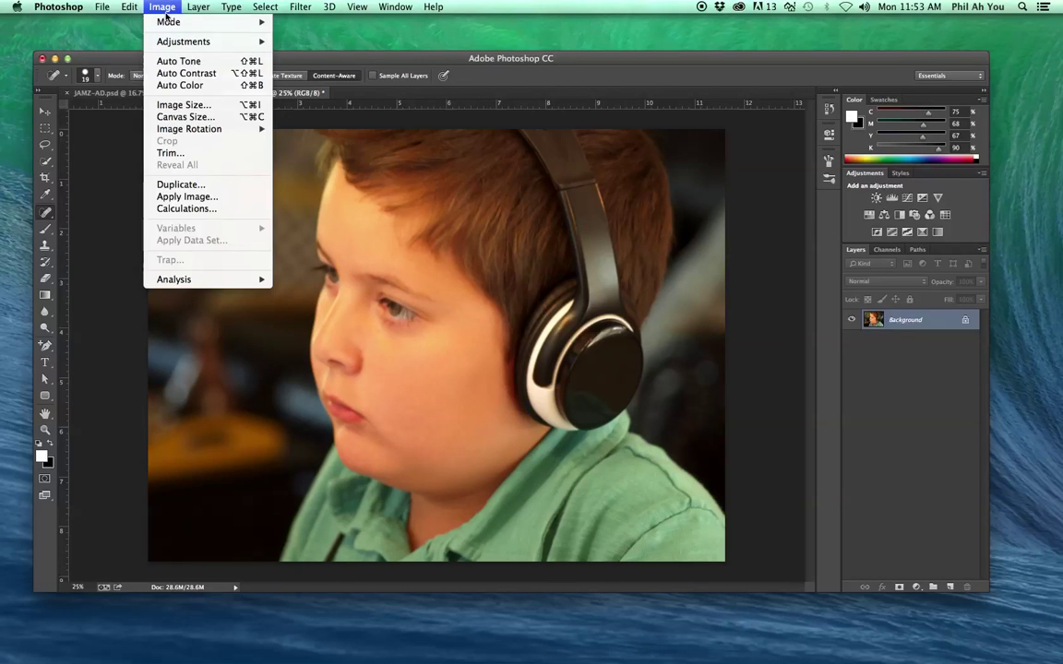
{"action": "left_click", "coordinate": [162, 6]}
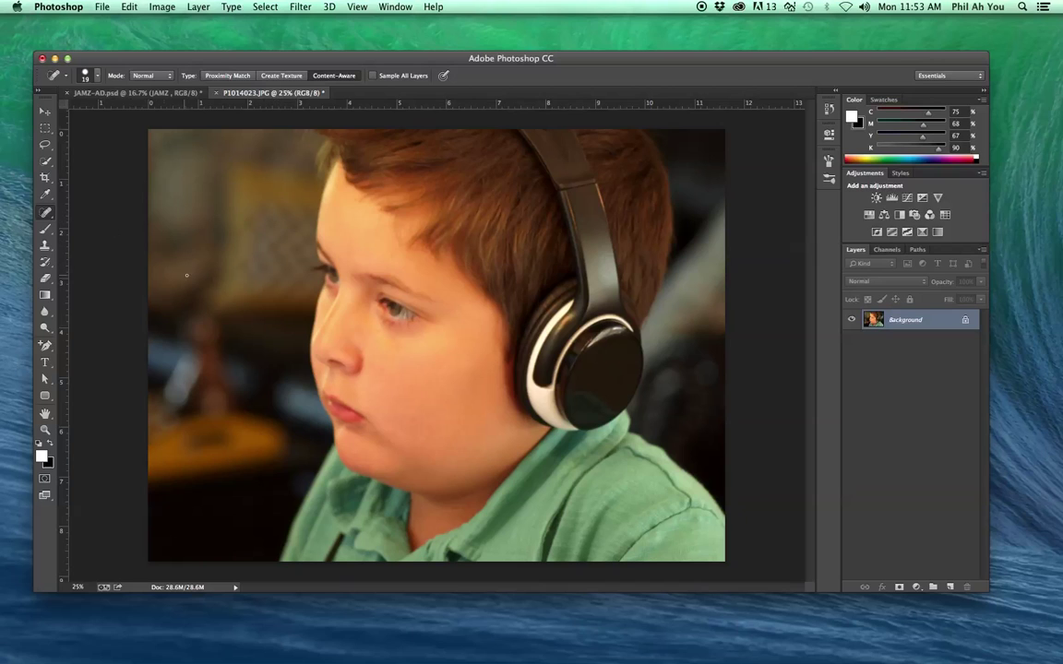
{"action": "left_click", "coordinate": [162, 6]}
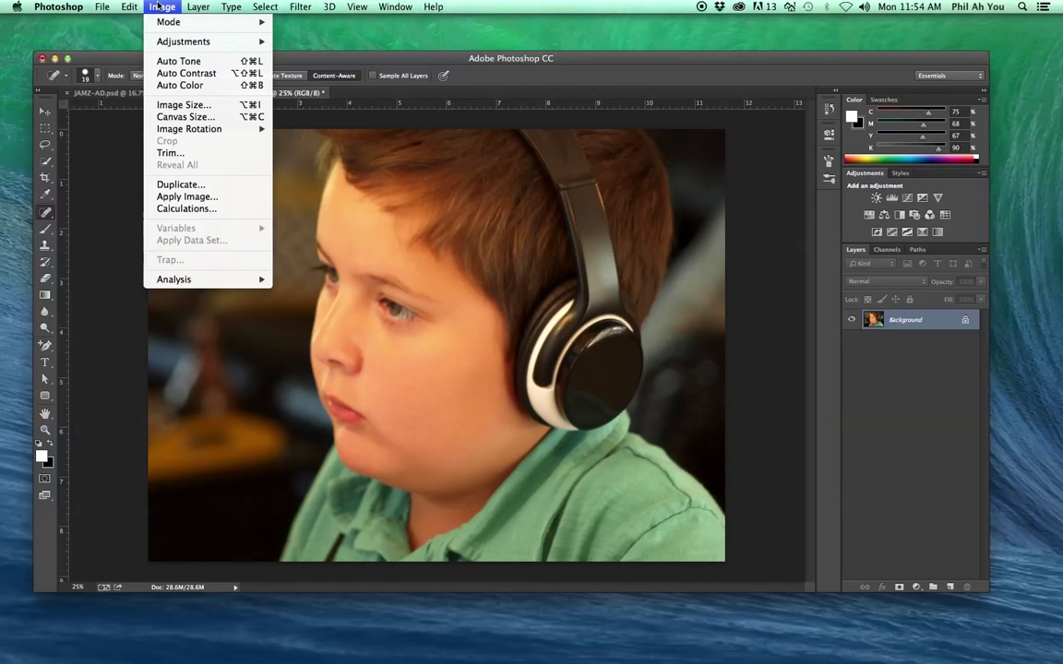
{"action": "mouse_move", "coordinate": [172, 128]}
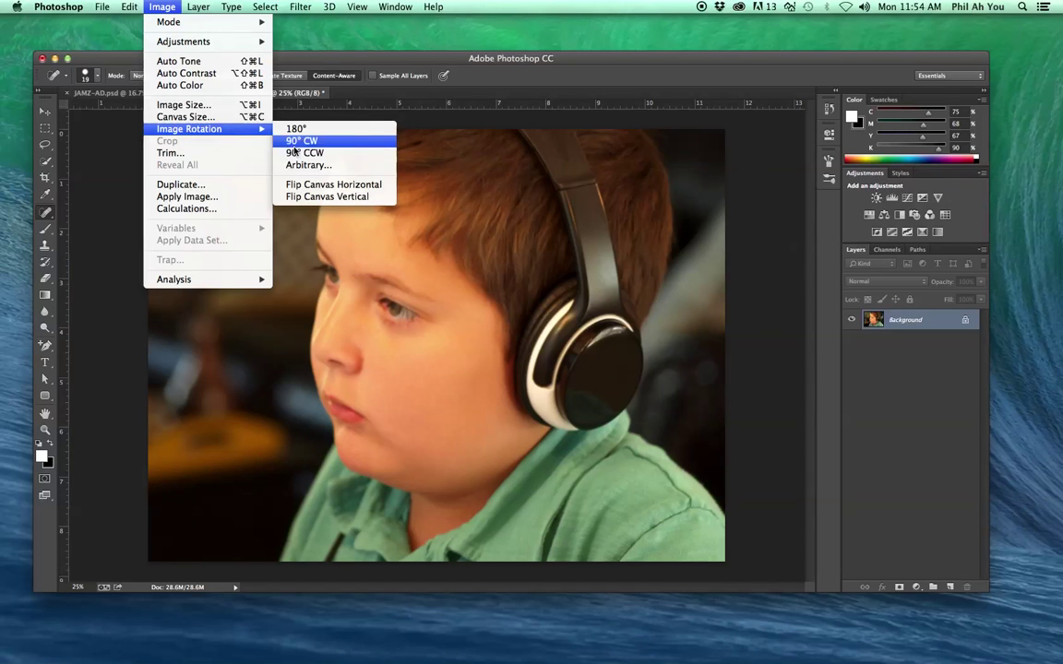
{"action": "left_click", "coordinate": [314, 187]}
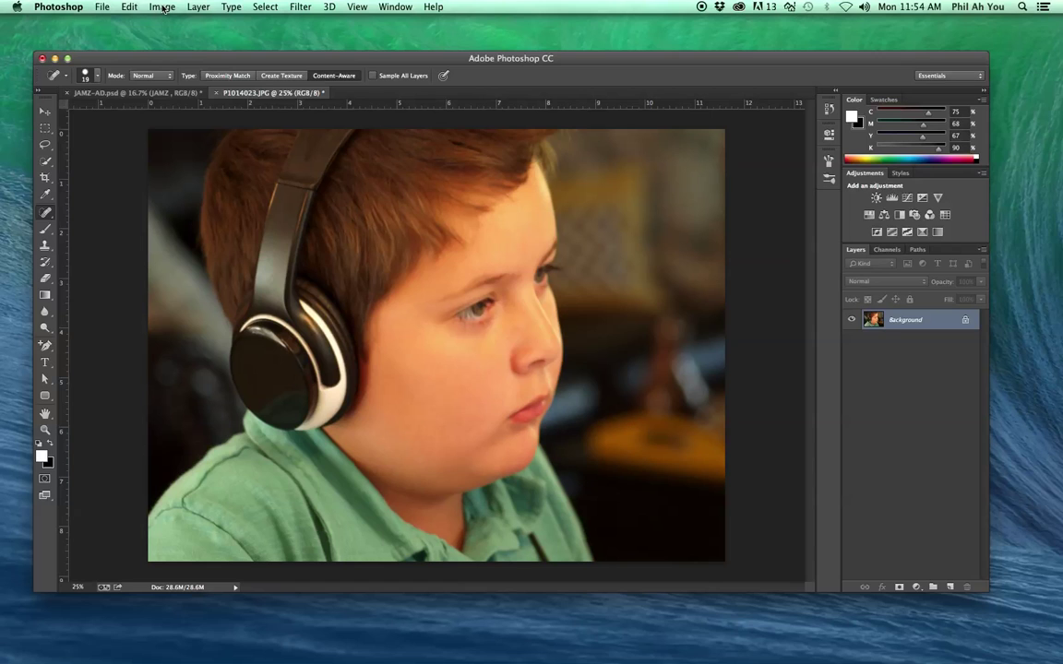
In Image Size, turn off Resample and set the resolution to 300 pixels/inch, giving 12.16 × 9.12 inches
{"action": "left_click", "coordinate": [162, 8]}
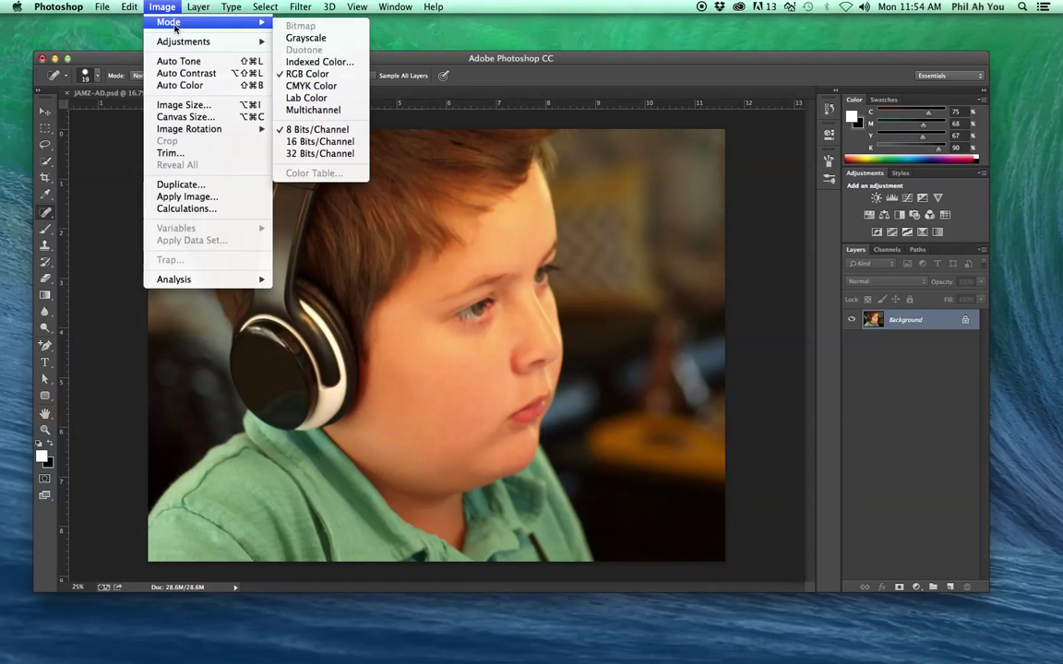
{"action": "left_click", "coordinate": [189, 106]}
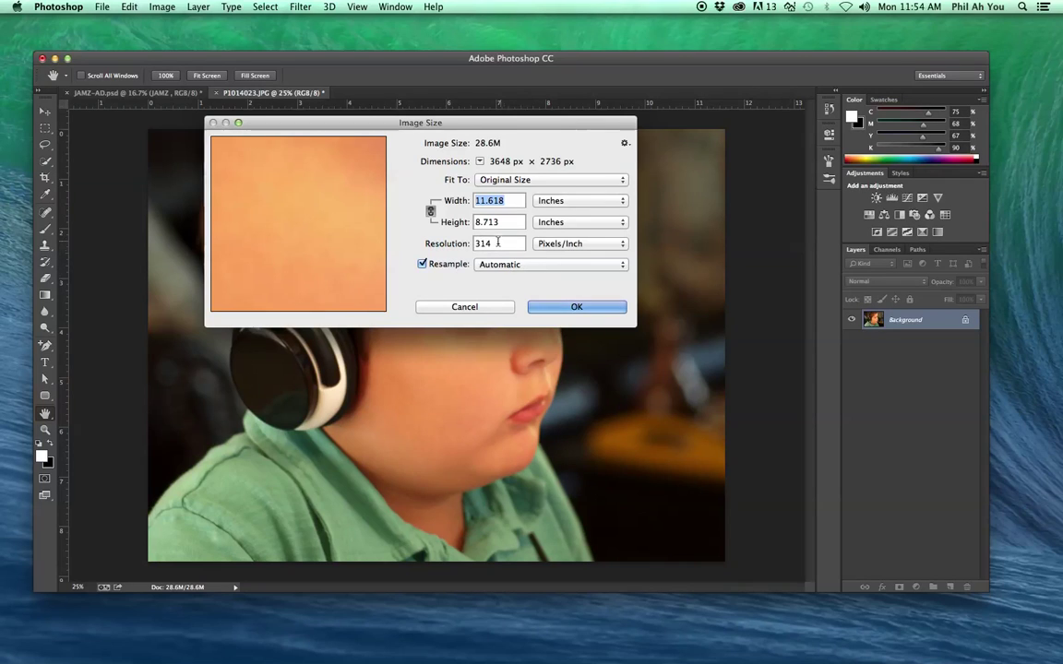
{"action": "left_click", "coordinate": [423, 264]}
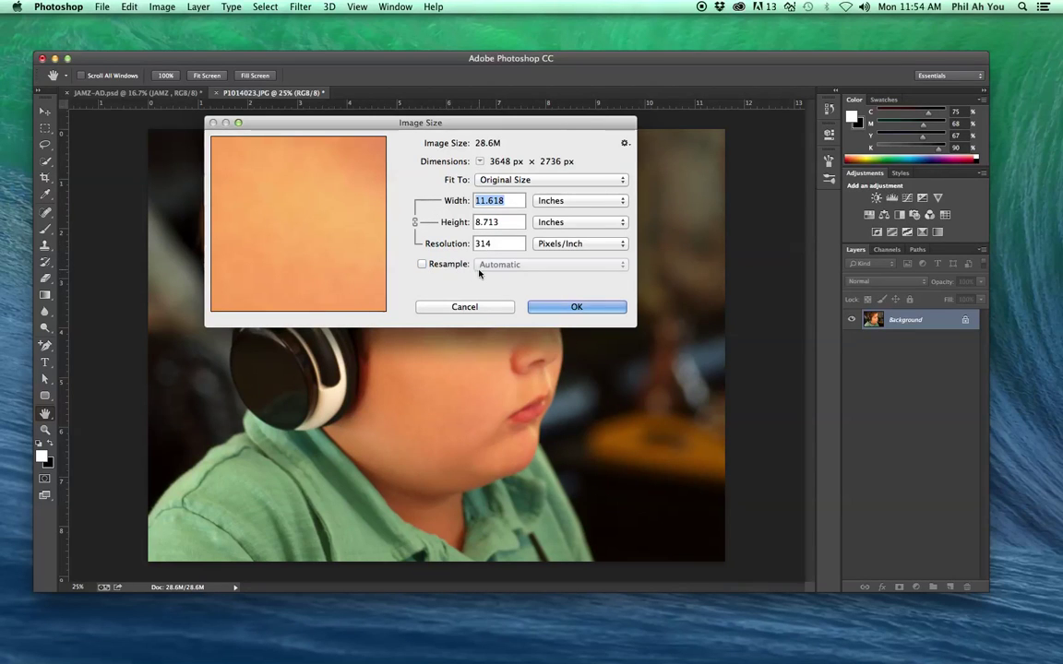
{"action": "left_click_drag", "start_coordinate": [480, 244], "coordinate": [500, 243]}
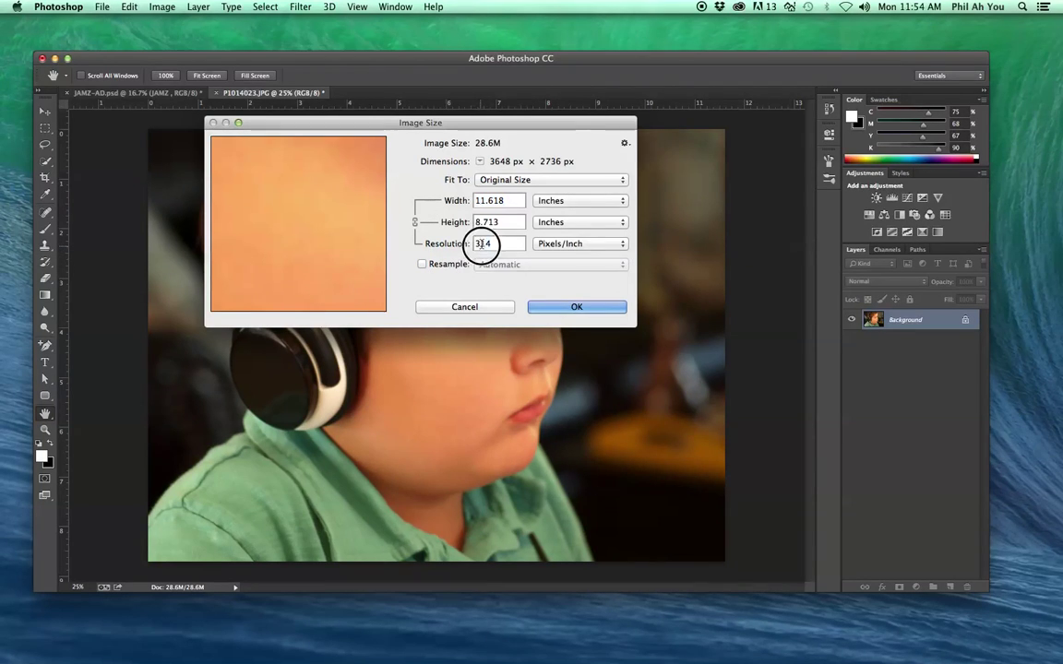
{"action": "type", "text": "00"}
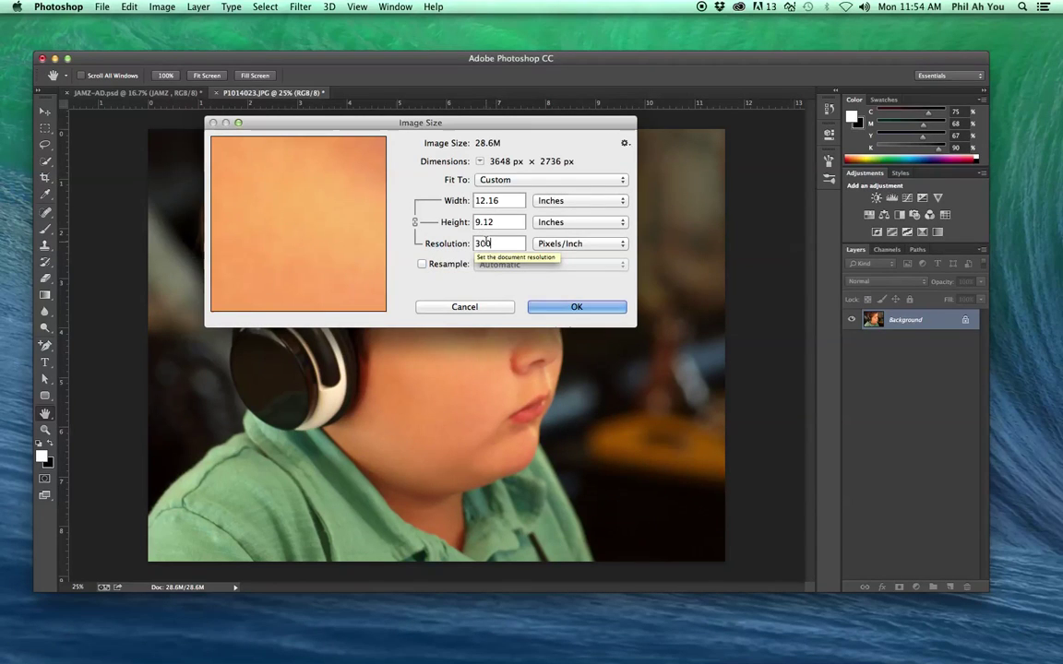
{"action": "double_click", "coordinate": [488, 200]}
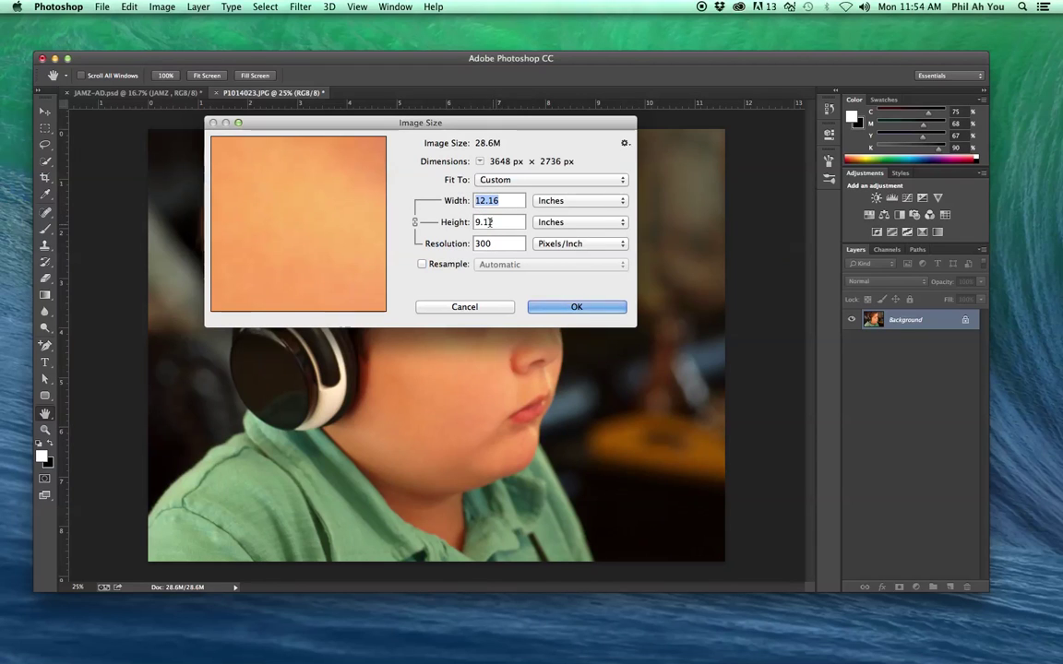
{"action": "left_click", "coordinate": [576, 307]}
{"action": "left_click", "coordinate": [571, 307]}
{"action": "key", "text": "j"}
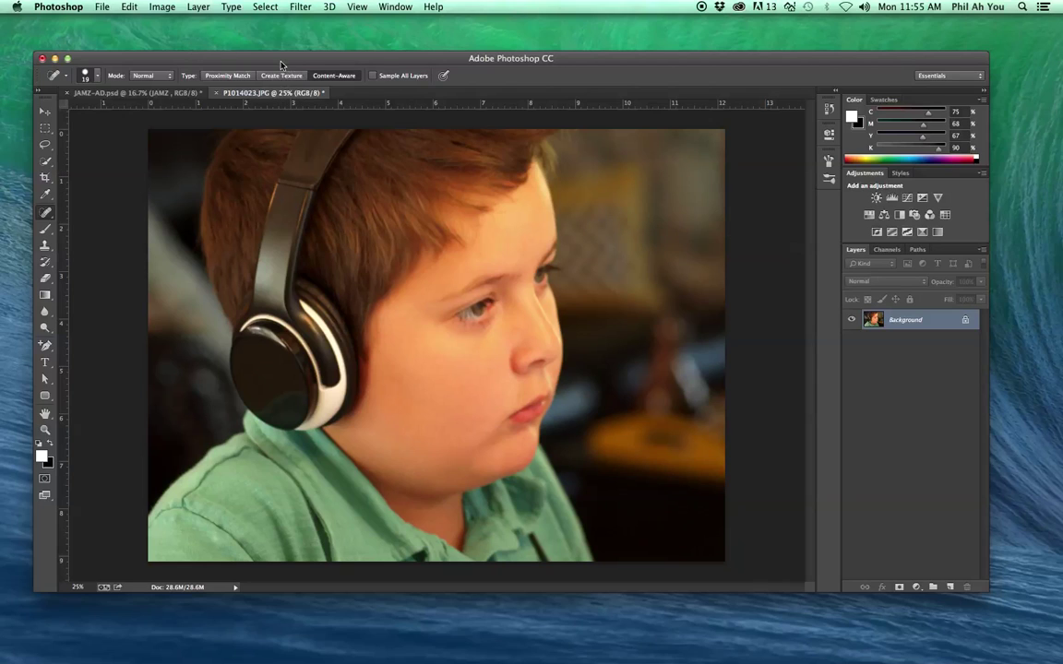
Trial a 16.16-inch left-anchored canvas, undo it, then swap to black foreground and white background
{"action": "left_click", "coordinate": [162, 7]}
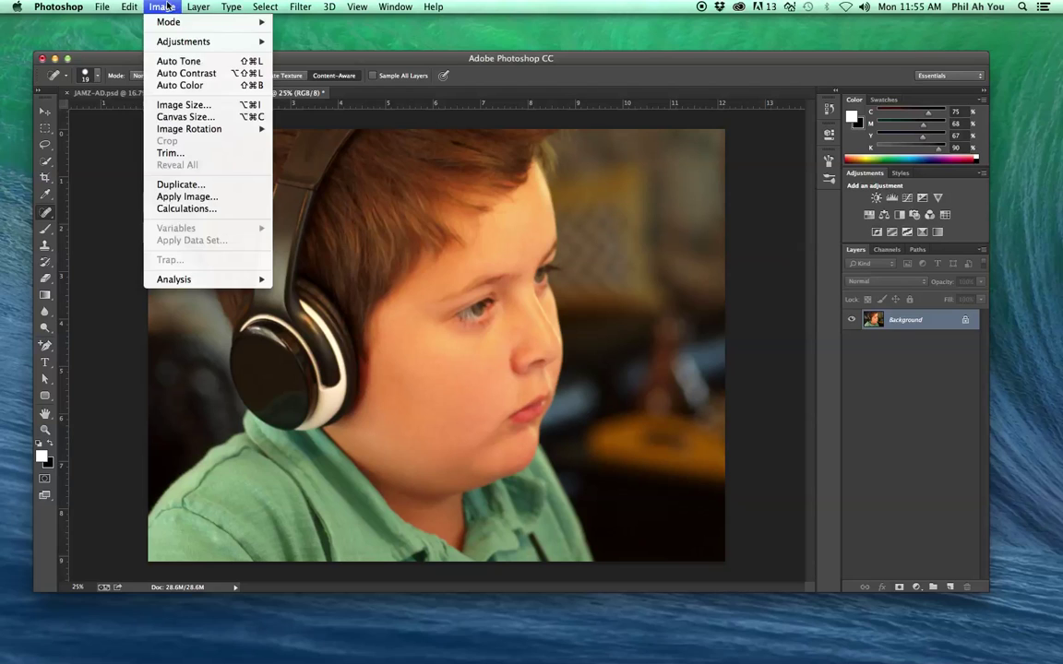
{"action": "left_click", "coordinate": [195, 118]}
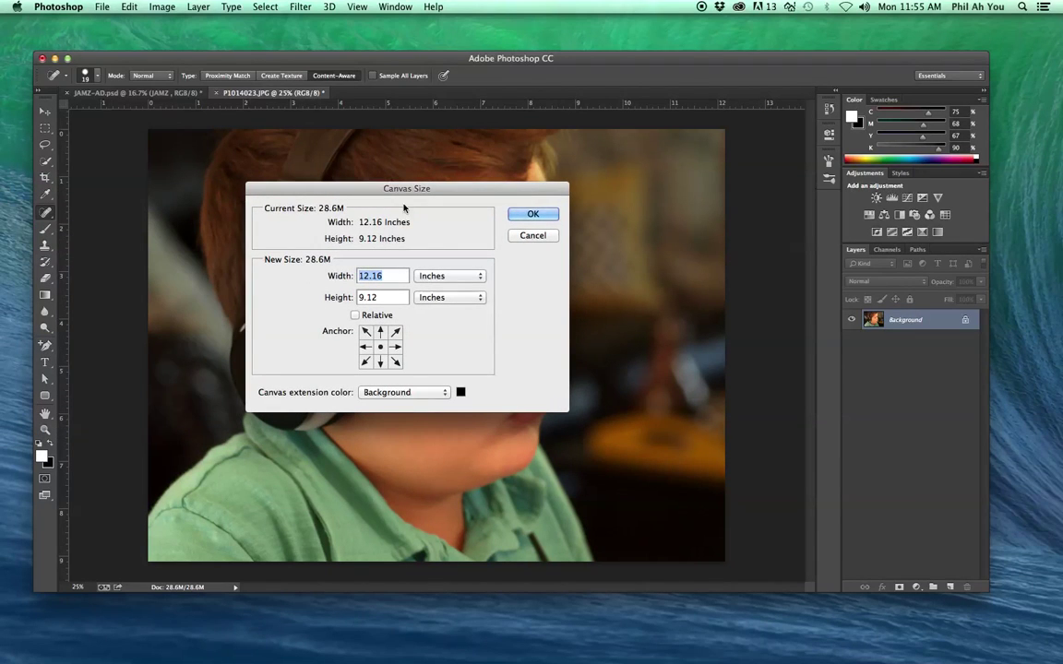
{"action": "left_click", "coordinate": [393, 275]}
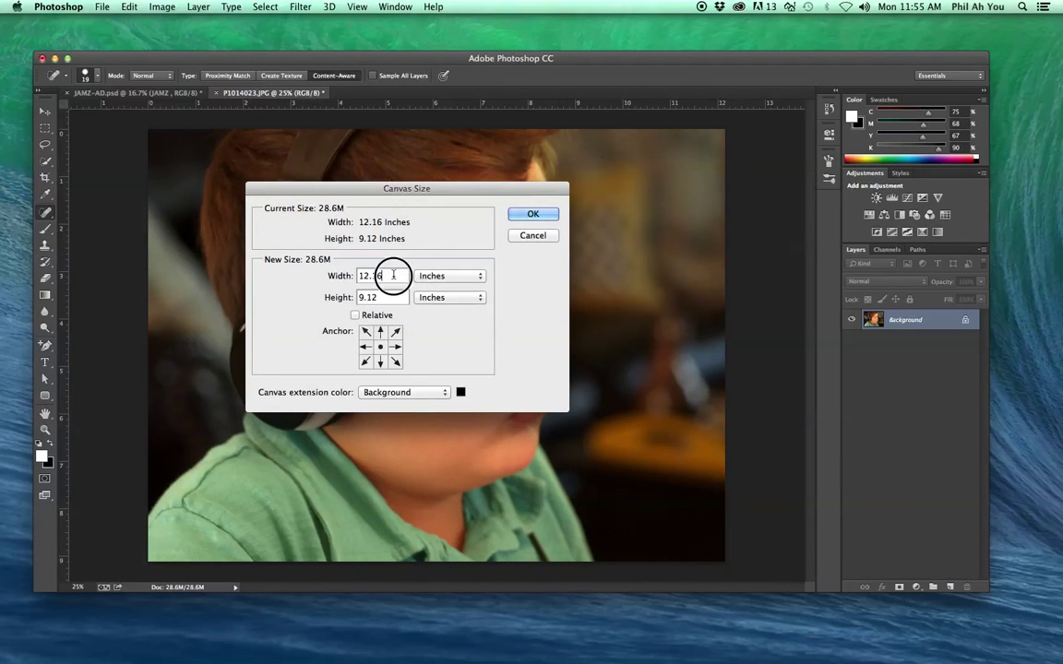
{"action": "left_click_drag", "start_coordinate": [393, 275], "coordinate": [329, 277]}
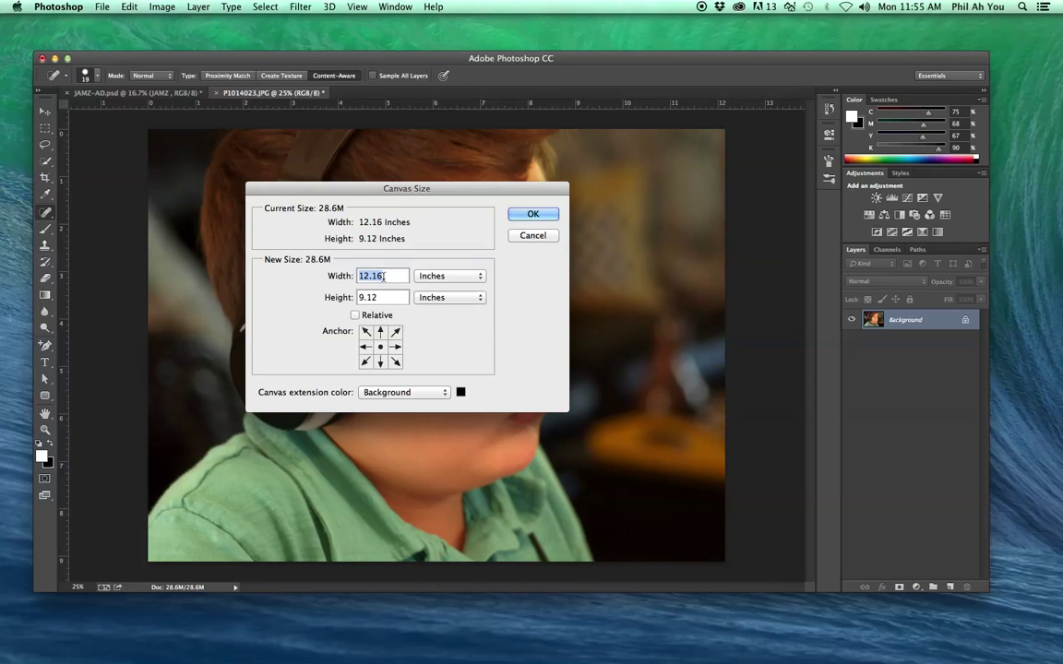
{"action": "left_click_drag", "start_coordinate": [387, 277], "coordinate": [332, 277]}
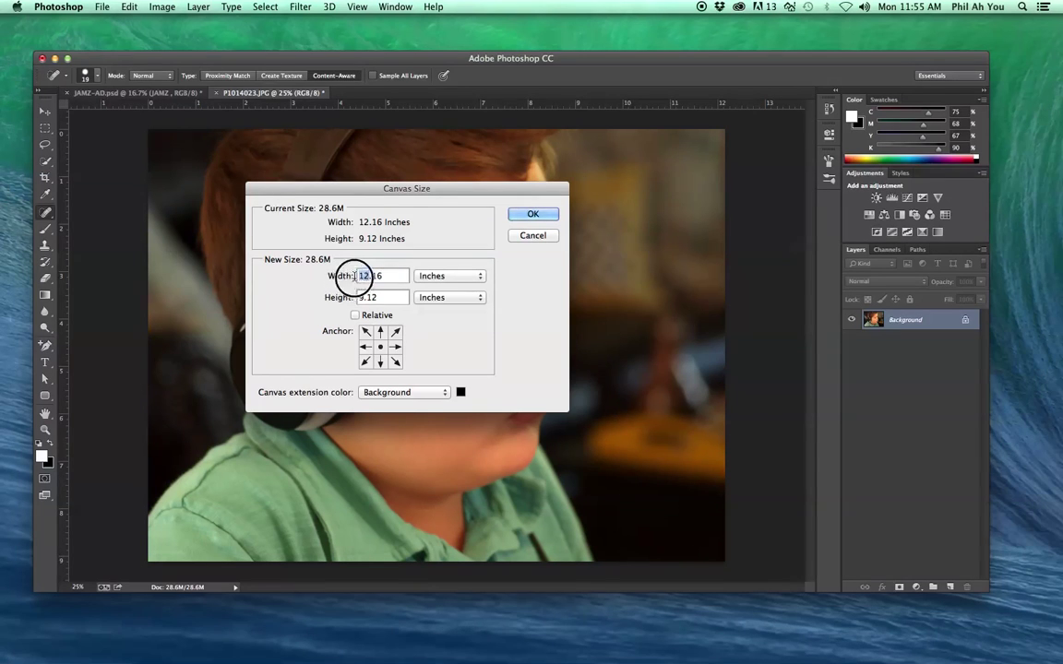
{"action": "type", "text": "16"}
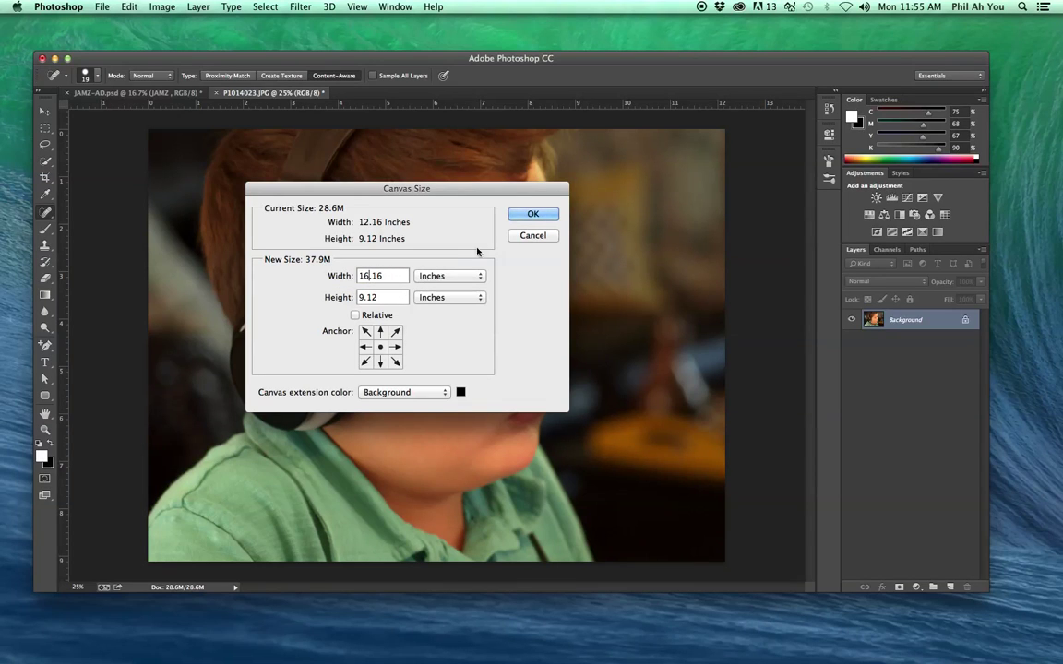
{"action": "left_click", "coordinate": [365, 346]}
{"action": "left_click", "coordinate": [533, 215]}
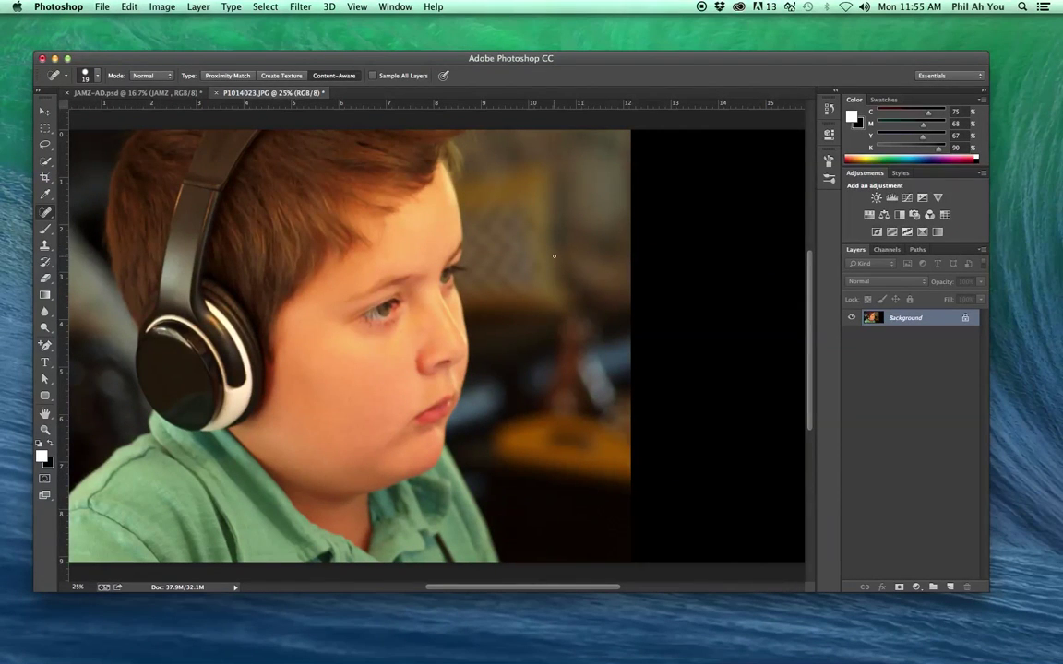
{"action": "key", "text": "super+z"}
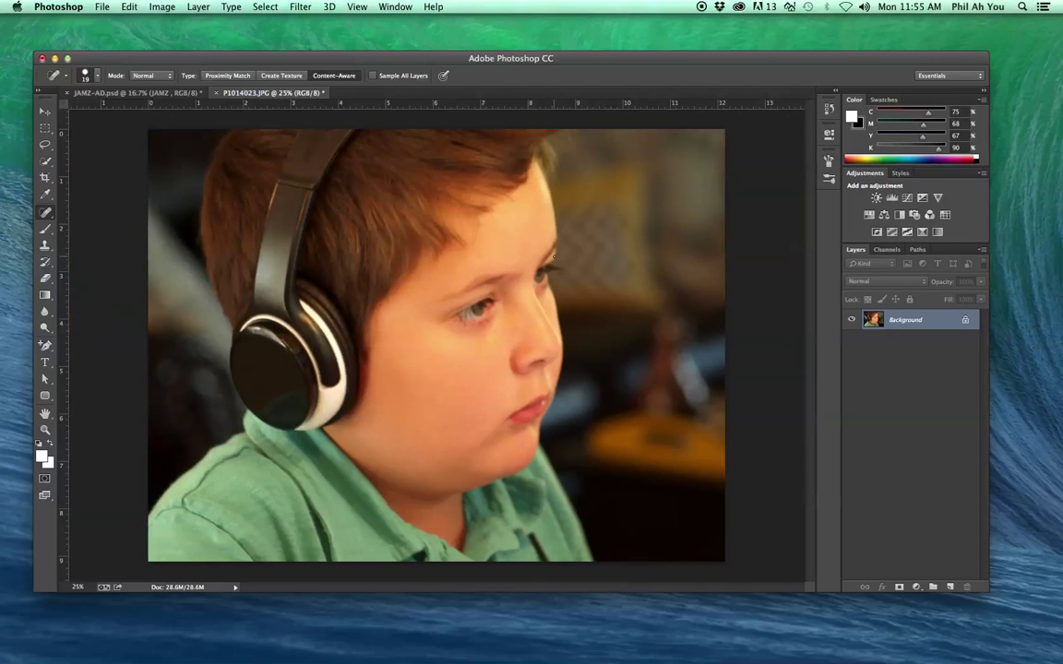
{"action": "key", "text": "x"}
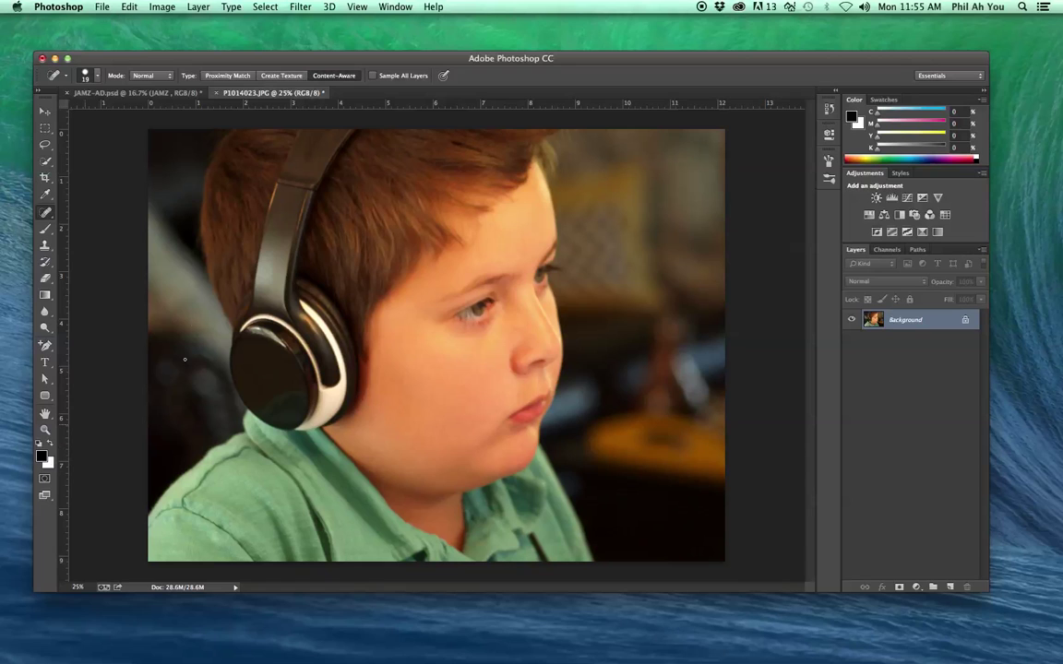
Set Canvas Size width to 16.16 inches with a middle-left anchor, then zoom out
{"action": "left_click", "coordinate": [128, 7]}
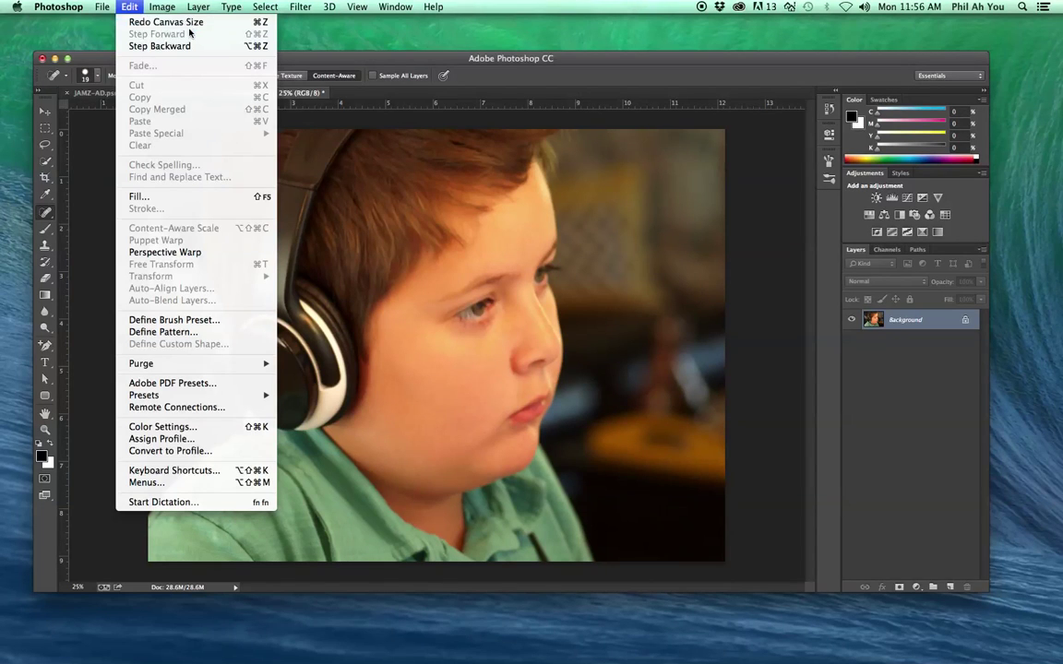
{"action": "left_click", "coordinate": [131, 8]}
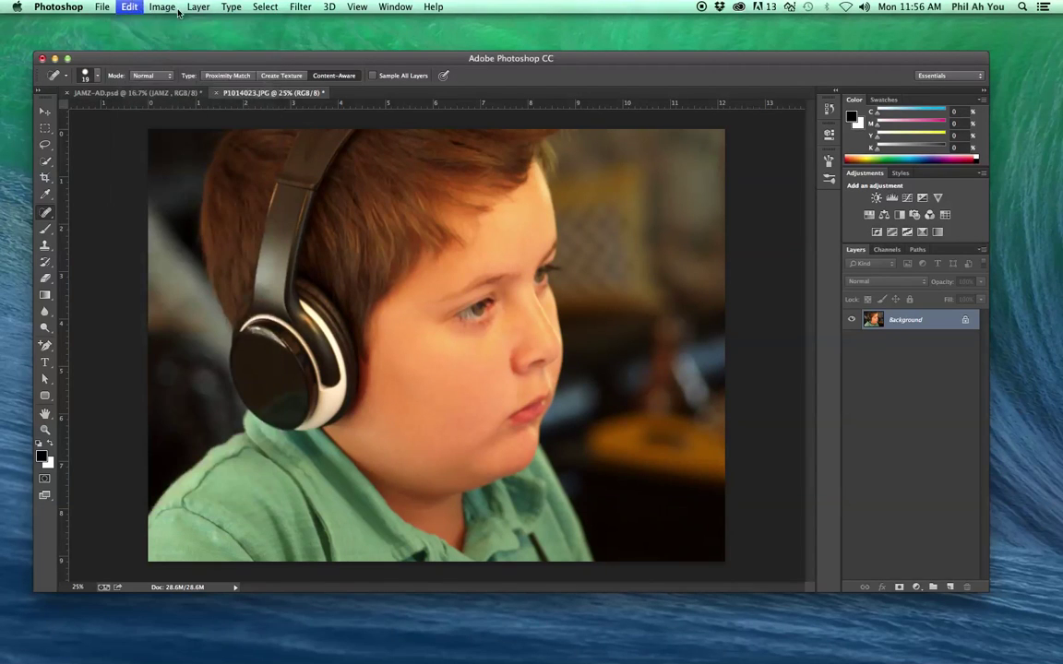
{"action": "left_click", "coordinate": [162, 7]}
{"action": "mouse_move", "coordinate": [170, 25]}
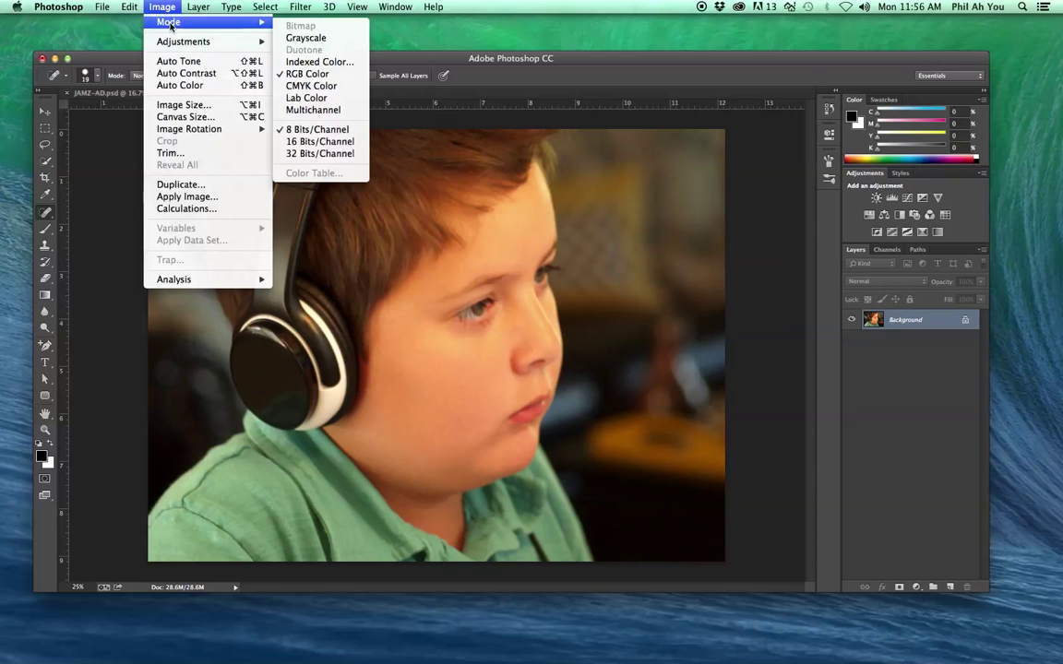
{"action": "left_click", "coordinate": [184, 116]}
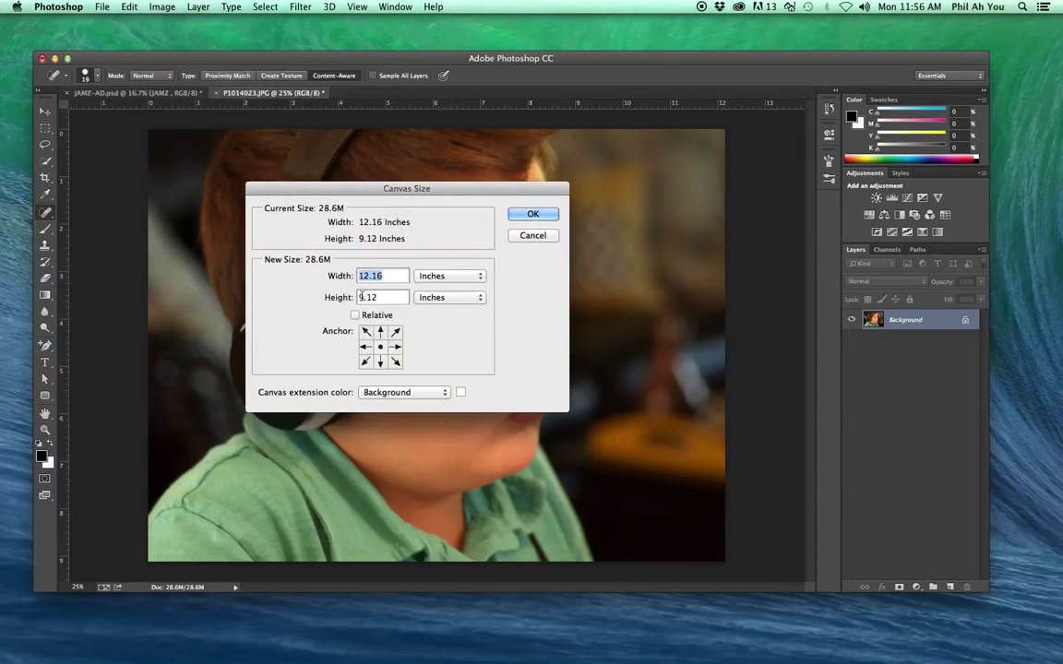
{"action": "left_click", "coordinate": [365, 346]}
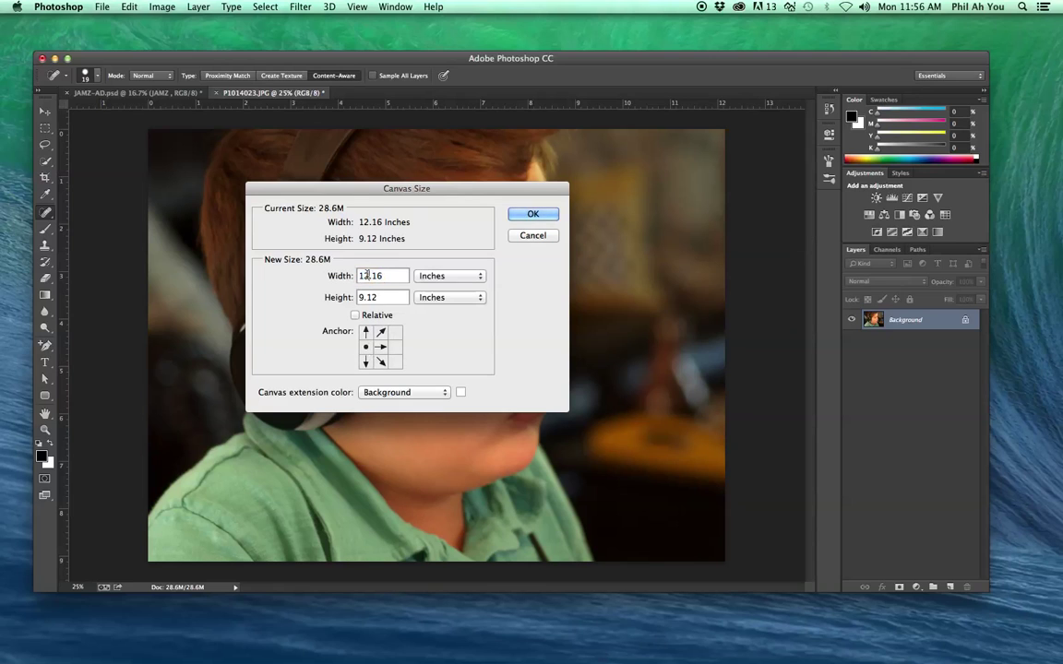
{"action": "left_click", "coordinate": [366, 275]}
{"action": "key", "text": "BackSpace"}
{"action": "type", "text": "6"}
{"action": "left_click", "coordinate": [531, 214]}
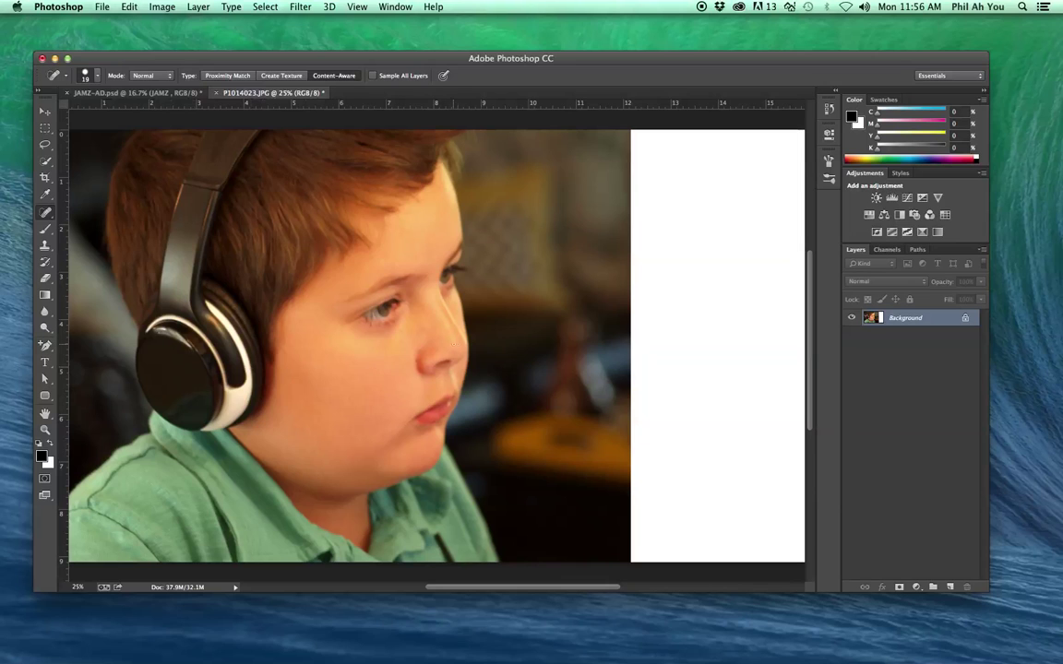
{"action": "key", "text": "super+minus"}
{"action": "key", "text": "super+minus"}
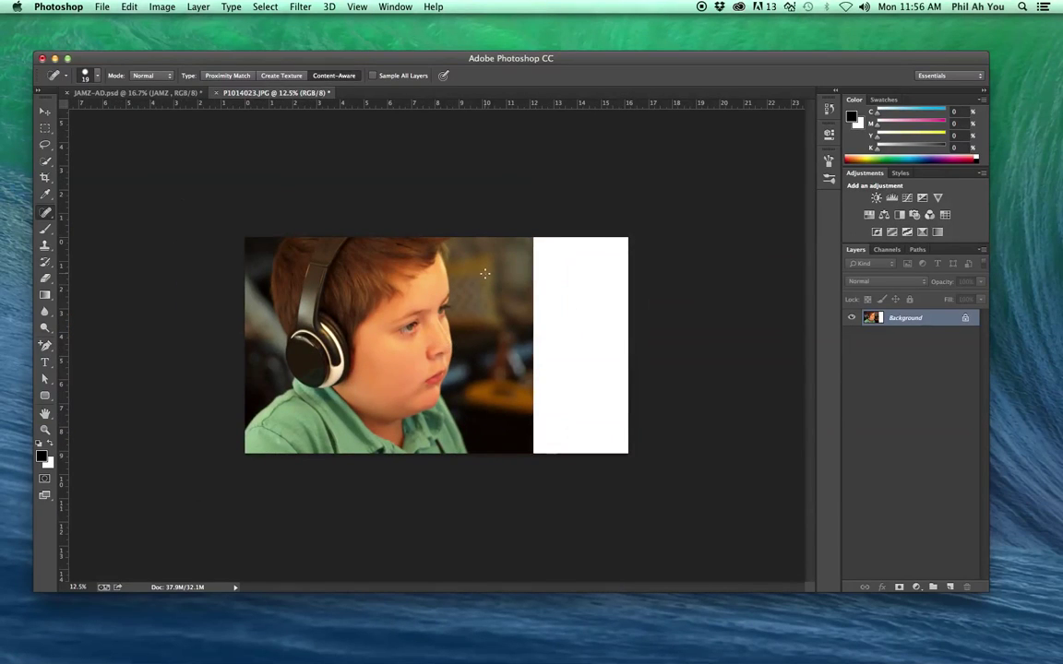
{"action": "key", "text": "v"}
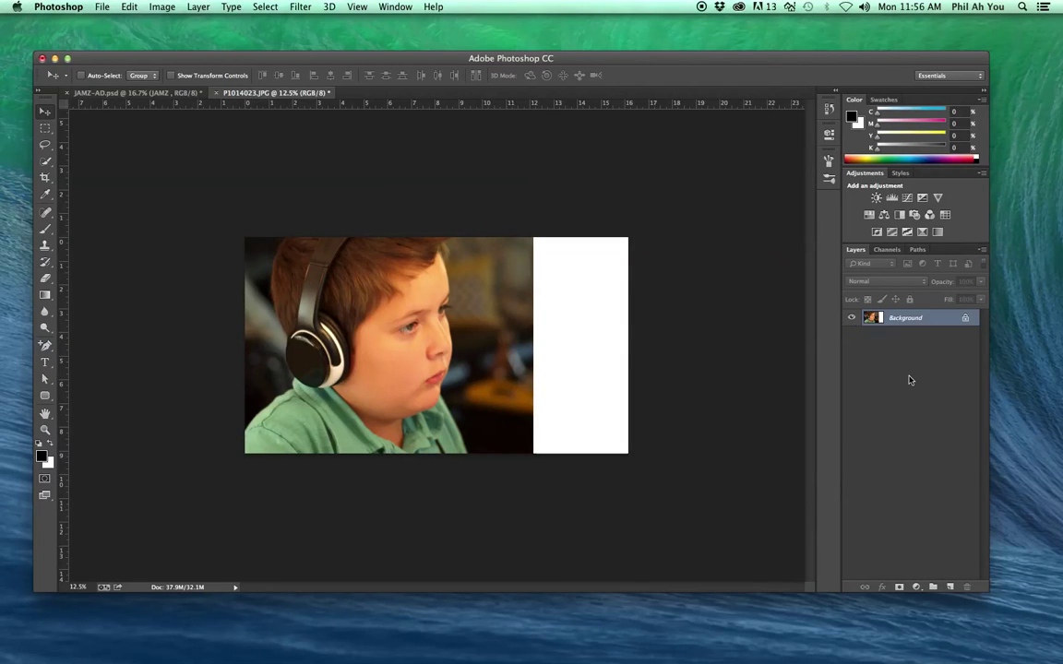
Add a new layer and choose the Gradient tool with the foreground-to-transparent preset
{"action": "left_click", "coordinate": [954, 586]}
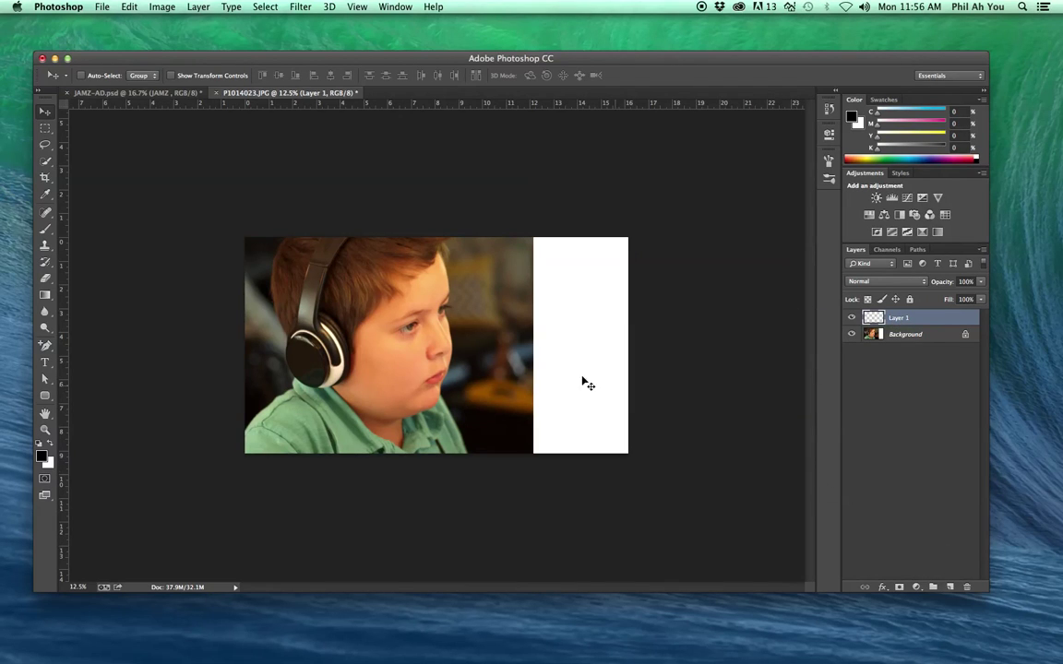
{"action": "left_click", "coordinate": [44, 296]}
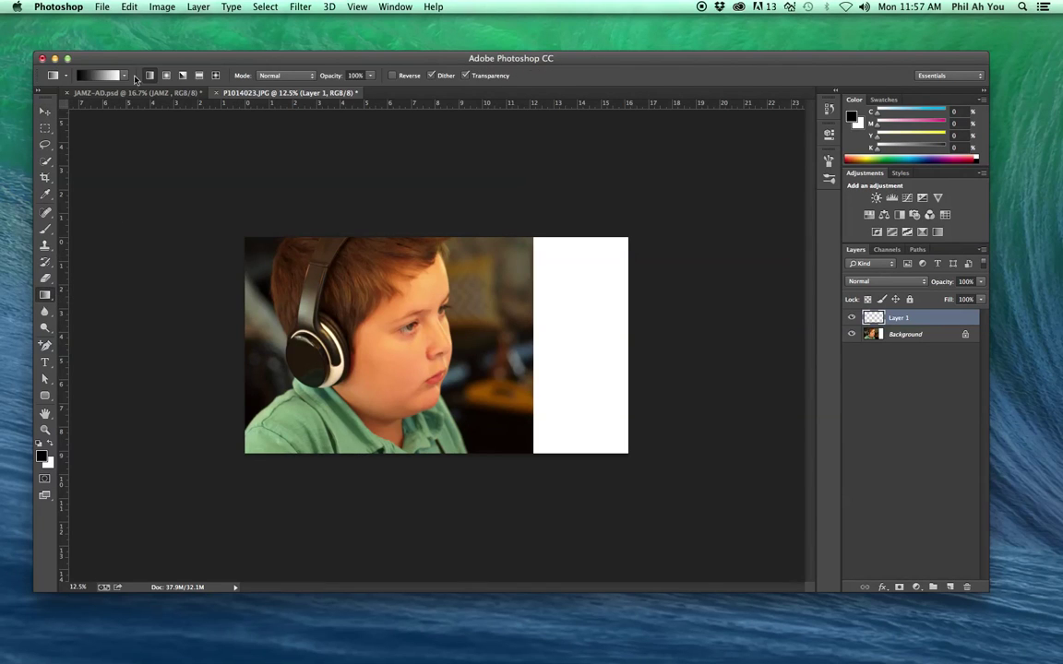
{"action": "left_click", "coordinate": [125, 78]}
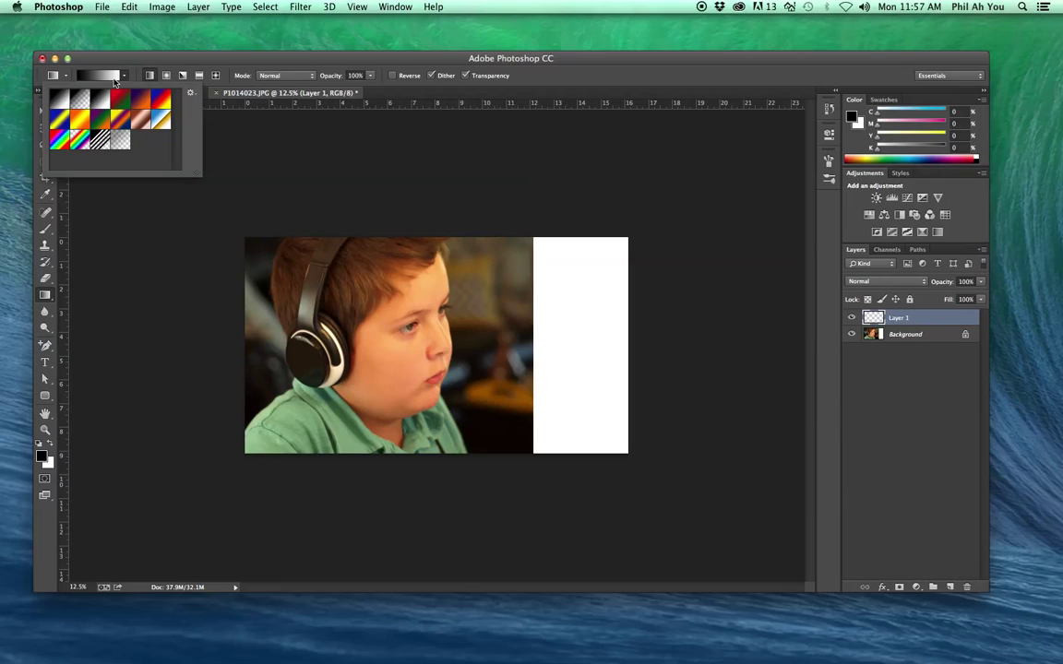
{"action": "left_click", "coordinate": [80, 99]}
{"action": "left_click", "coordinate": [107, 79]}
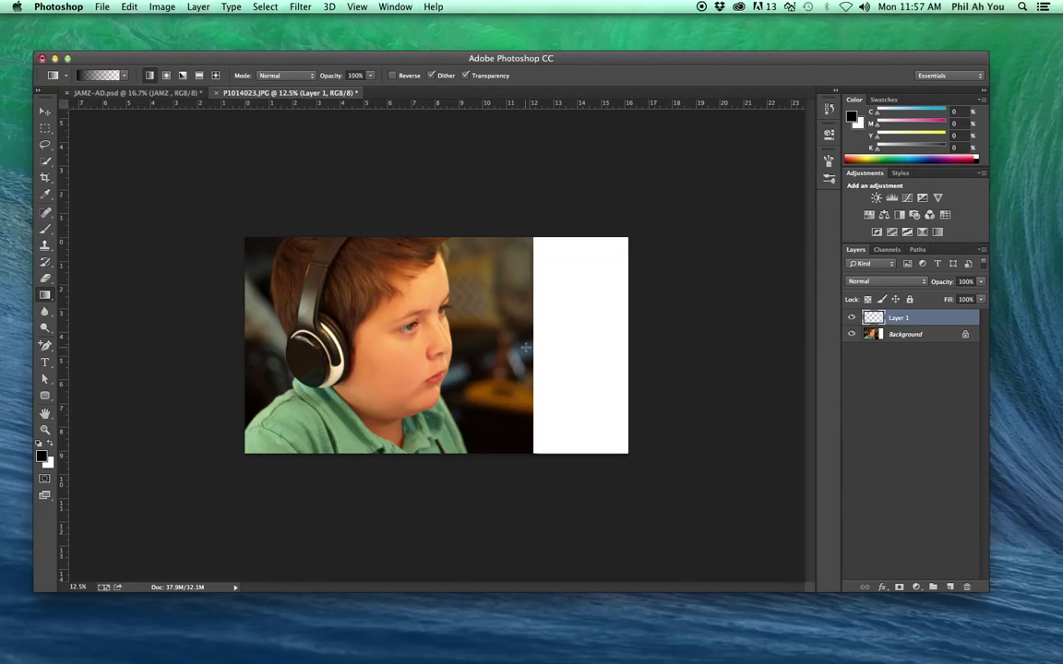
Drag a black gradient from the right edge leftward over the white strip, fading into the photo
{"action": "left_click_drag", "start_coordinate": [547, 346], "coordinate": [506, 350]}
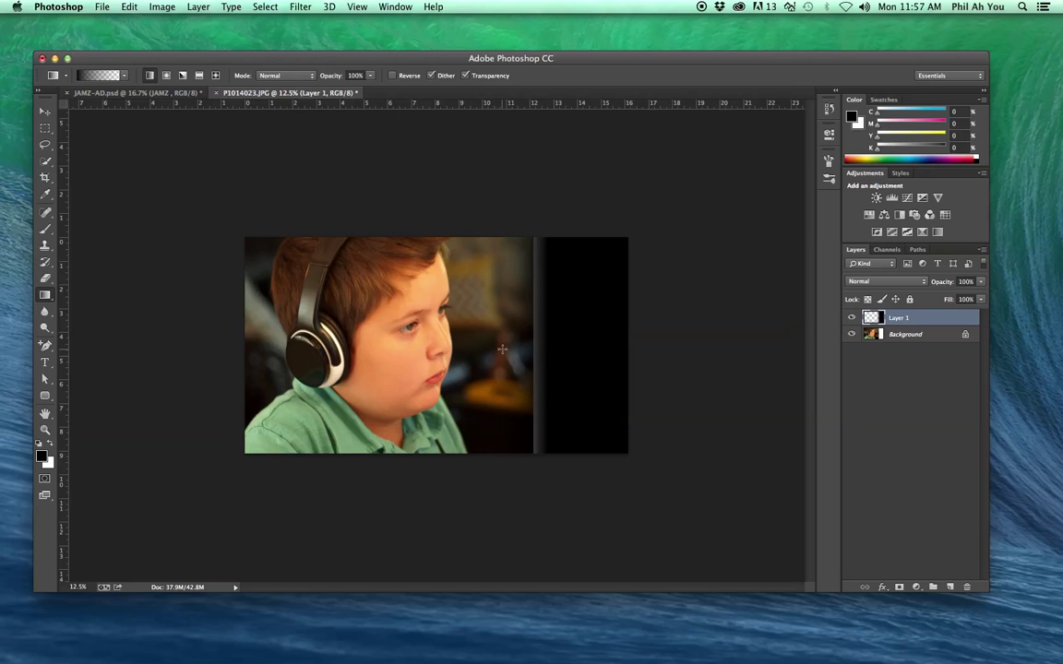
{"action": "key", "text": "super+z"}
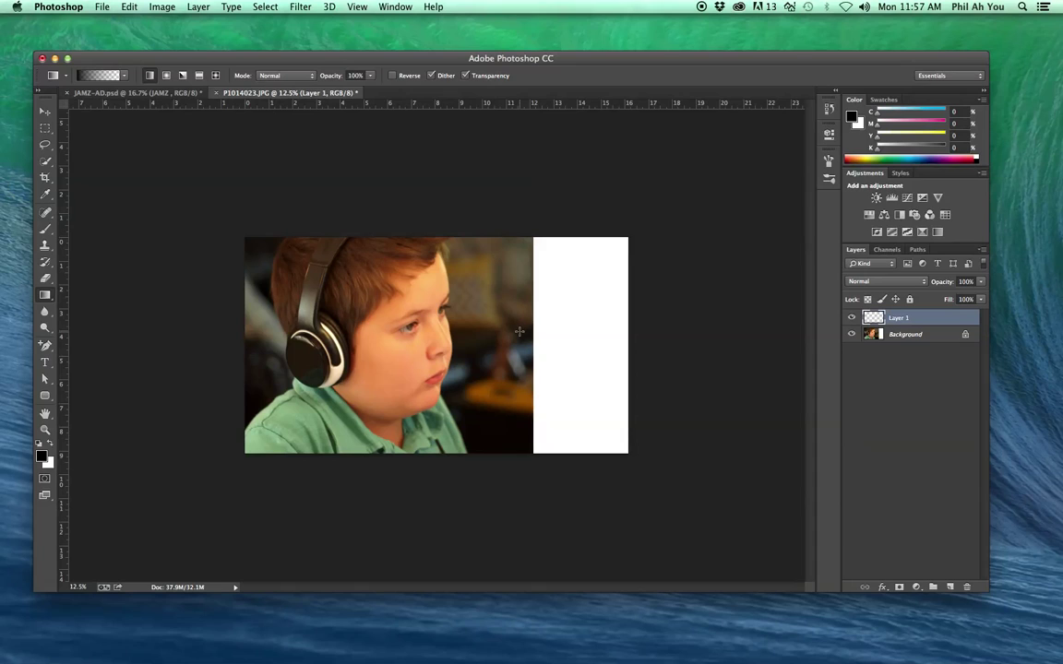
{"action": "left_click_drag", "start_coordinate": [518, 339], "coordinate": [466, 347]}
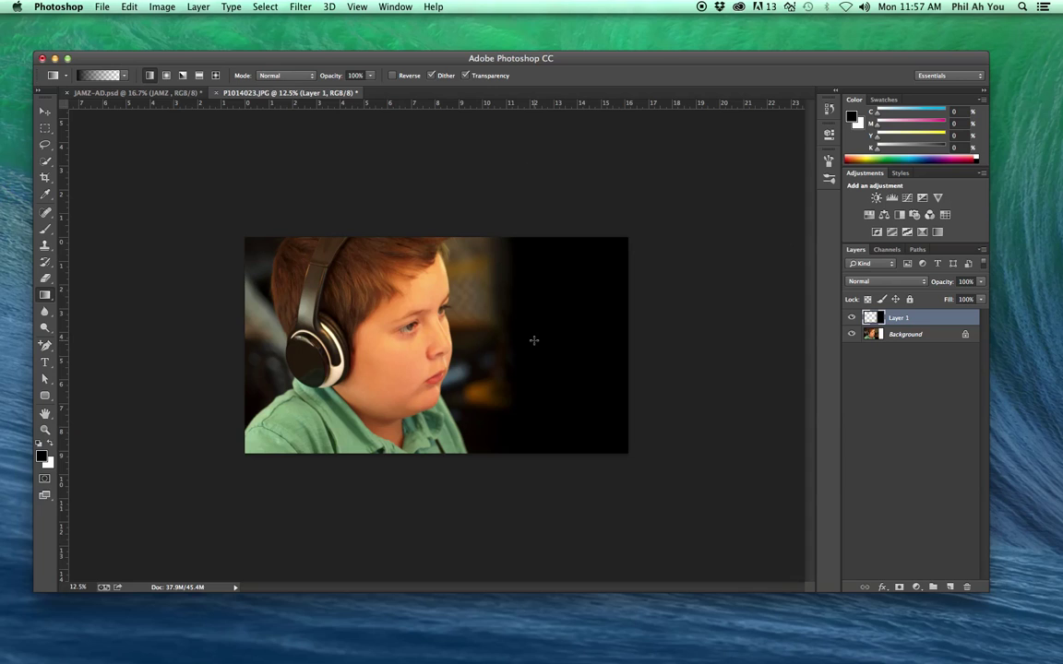
{"action": "left_click_drag", "start_coordinate": [533, 341], "coordinate": [524, 342]}
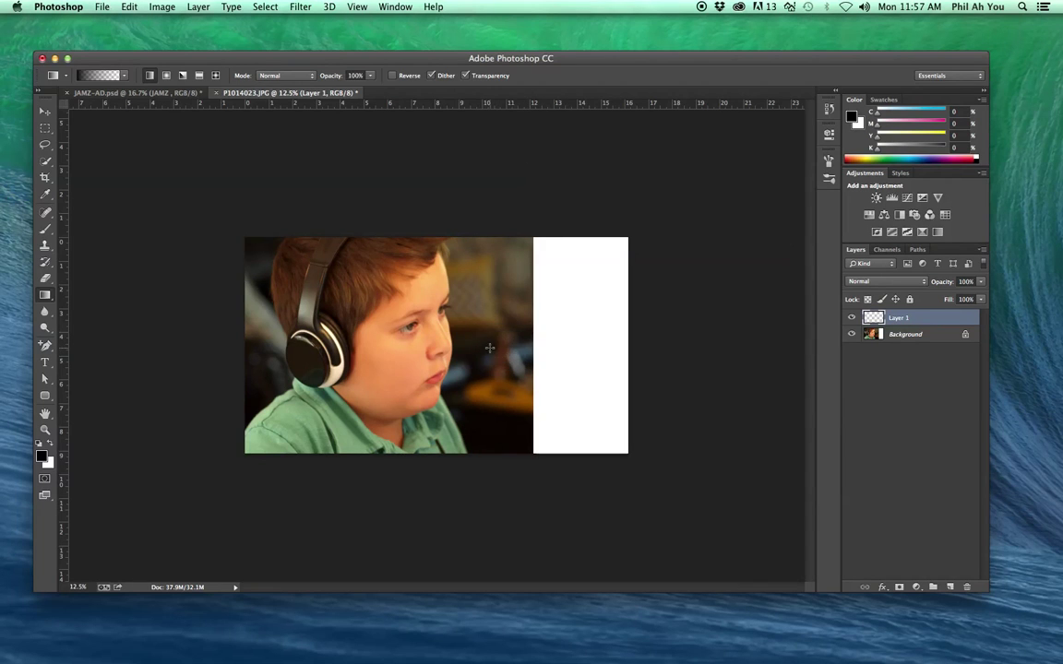
{"action": "left_click_drag", "start_coordinate": [490, 348], "coordinate": [534, 334]}
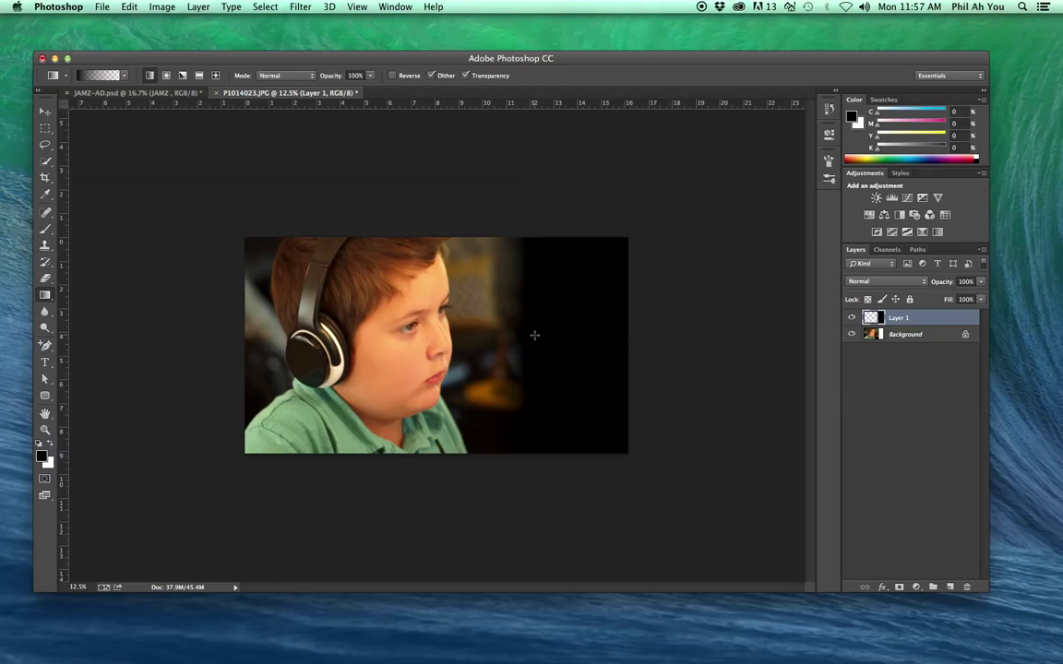
{"action": "left_click_drag", "start_coordinate": [533, 334], "coordinate": [531, 340]}
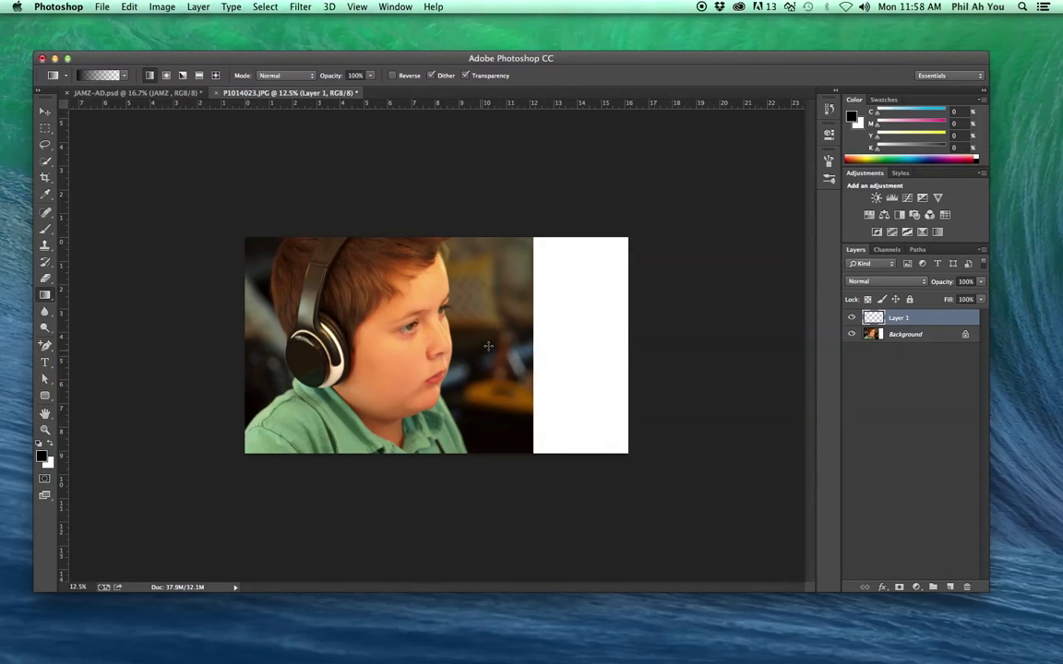
{"action": "left_click_drag", "start_coordinate": [488, 346], "coordinate": [528, 343]}
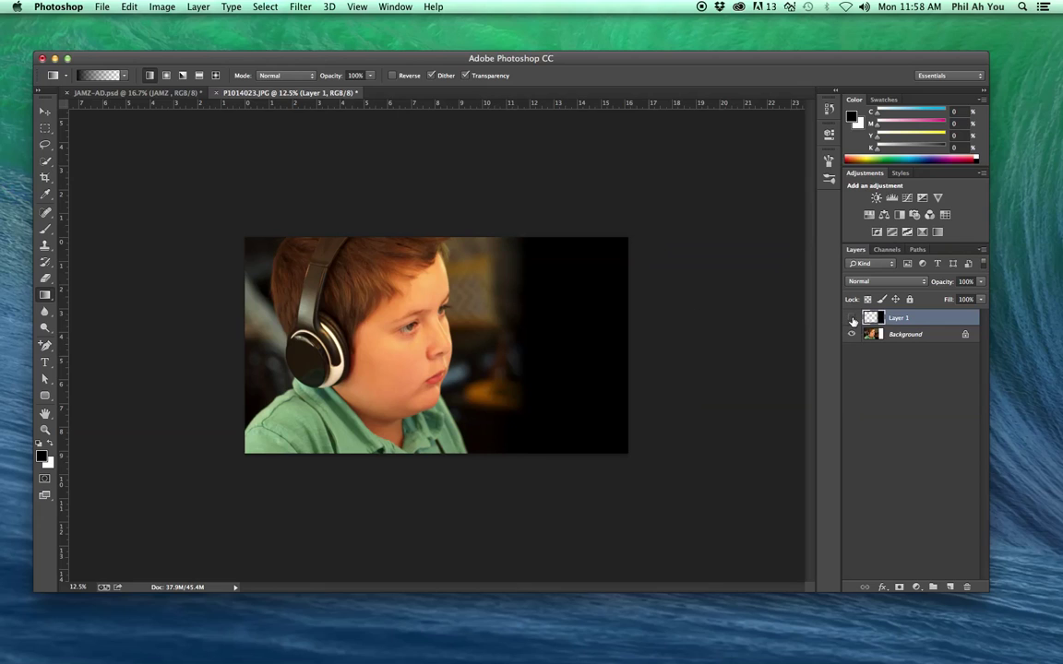
{"action": "key", "text": "super+z"}
{"action": "key", "text": "super+z"}
{"action": "key", "text": "super+z"}
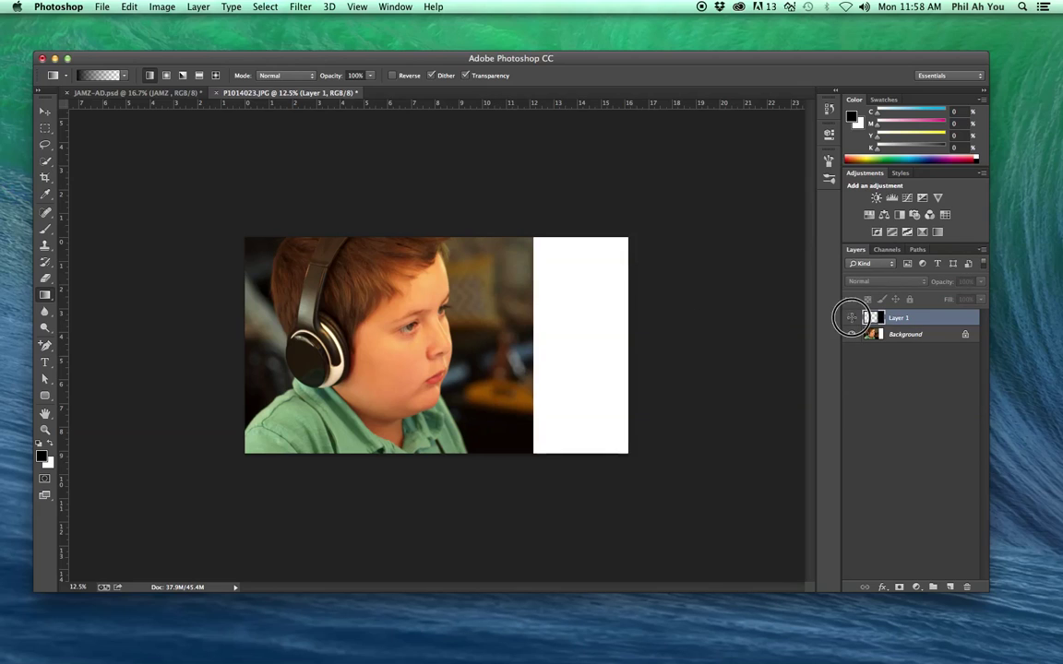
{"action": "key", "text": "super+z"}
{"action": "key", "text": "super+z"}
{"action": "key", "text": "super+z"}
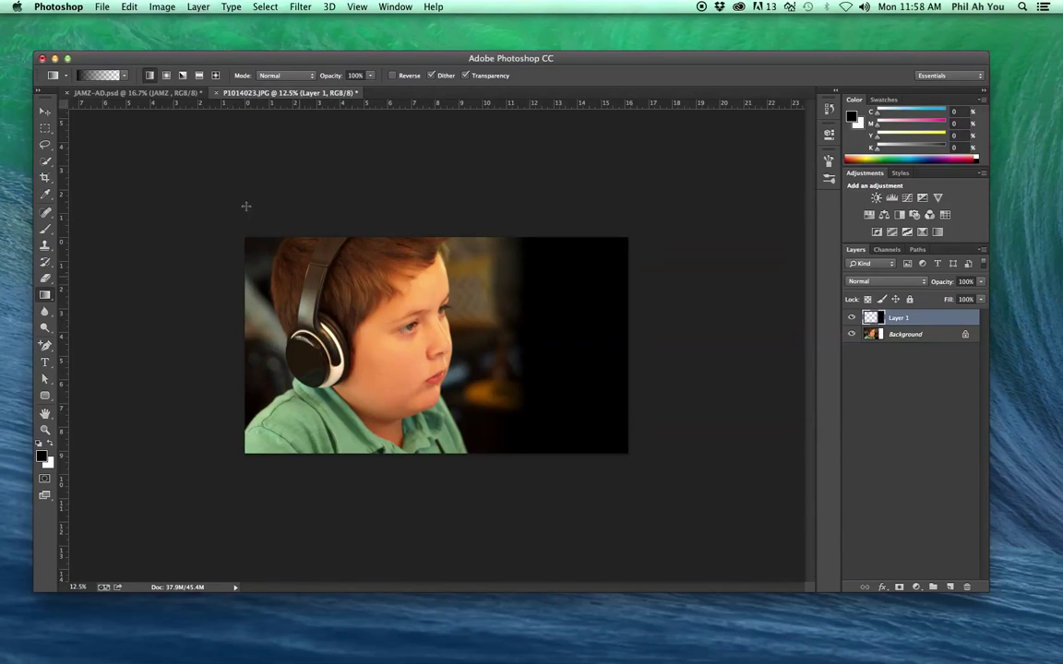
{"action": "left_click", "coordinate": [152, 96]}
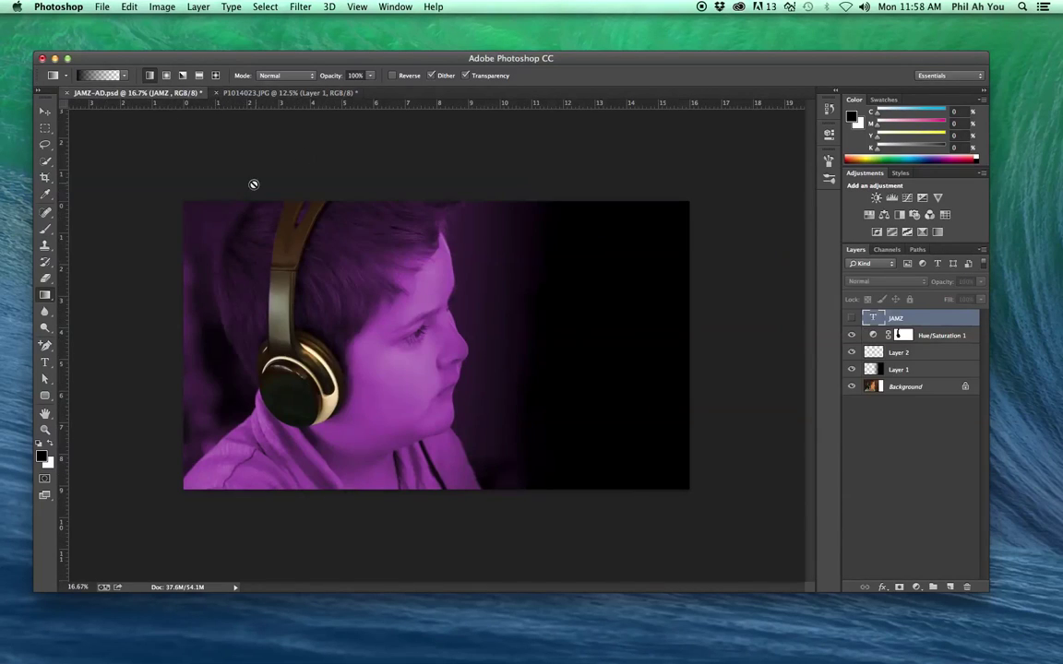
{"action": "left_click", "coordinate": [310, 98]}
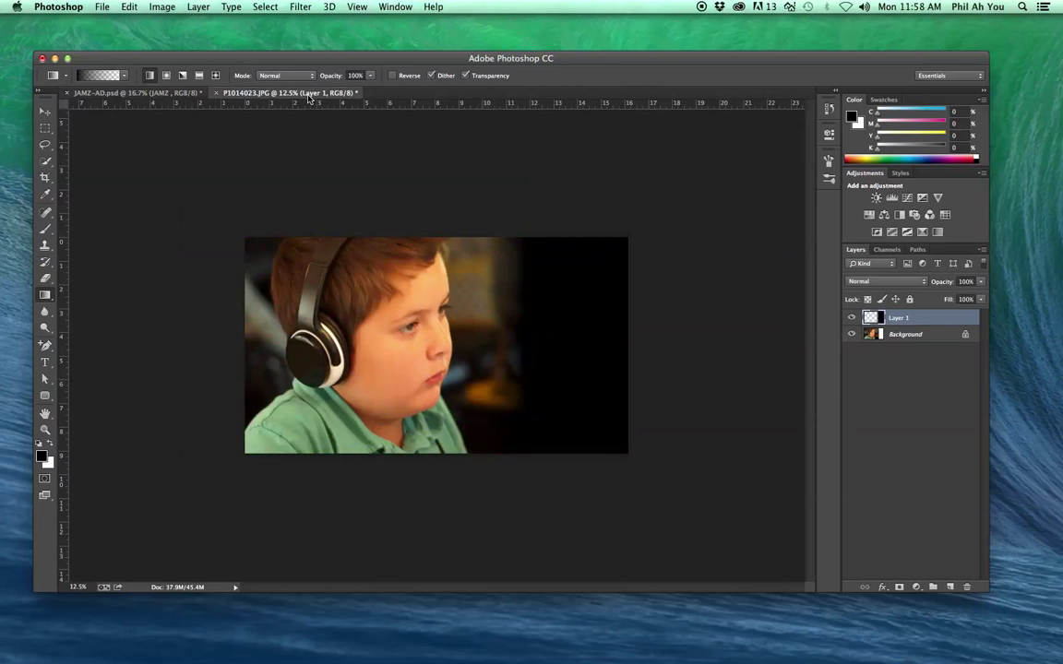
{"action": "key", "text": "ctrl+Tab"}
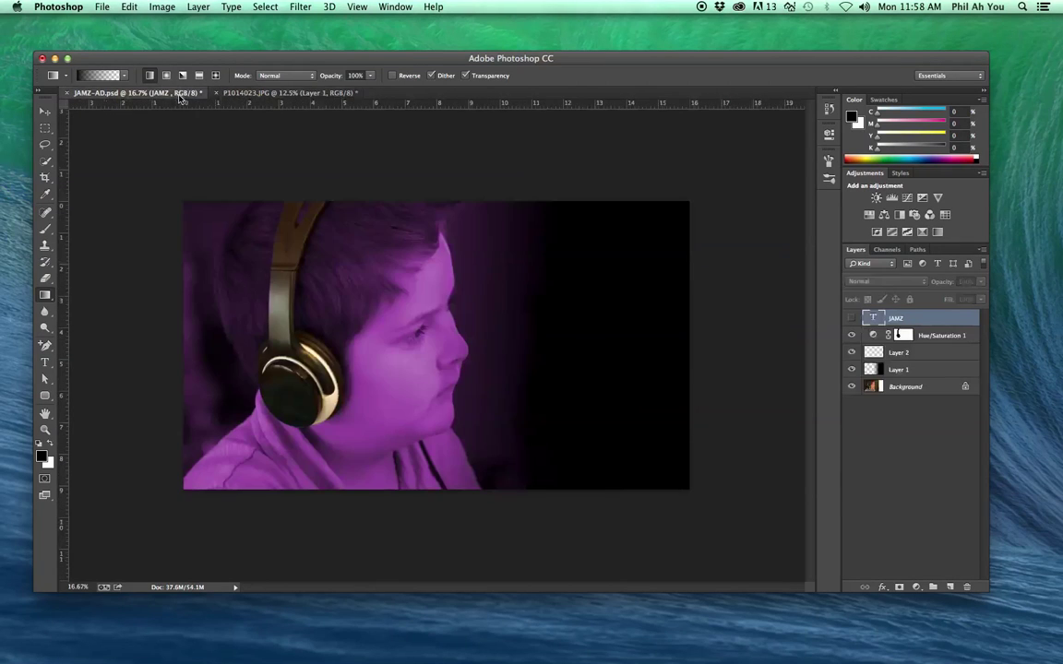
{"action": "left_click", "coordinate": [290, 92]}
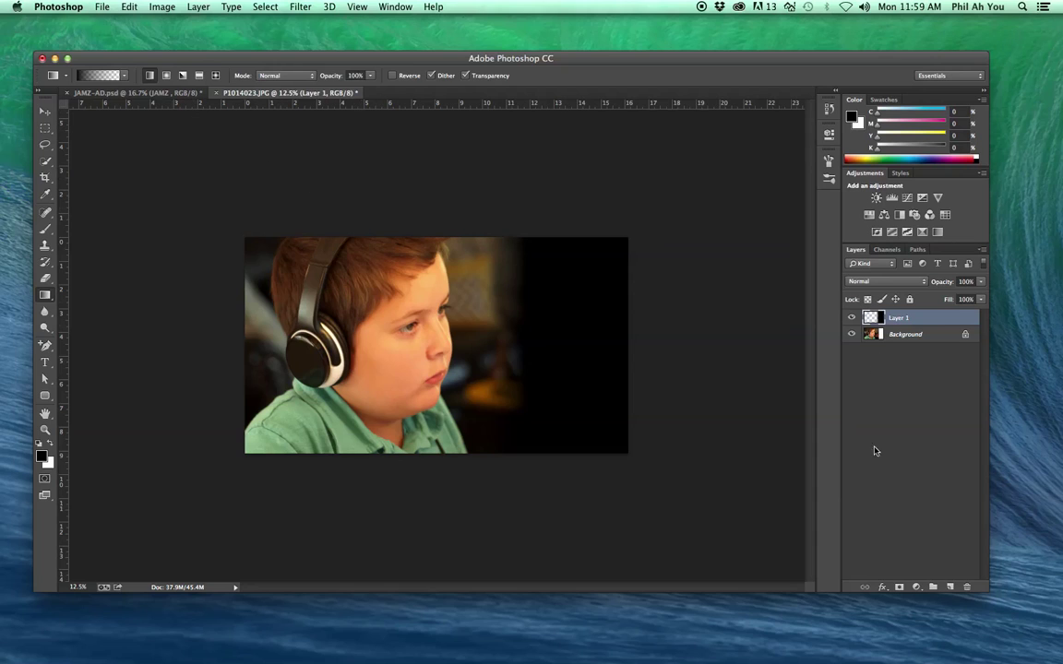
Add a Hue/Saturation adjustment layer from the adjustment layer menu
{"action": "left_click", "coordinate": [918, 591]}
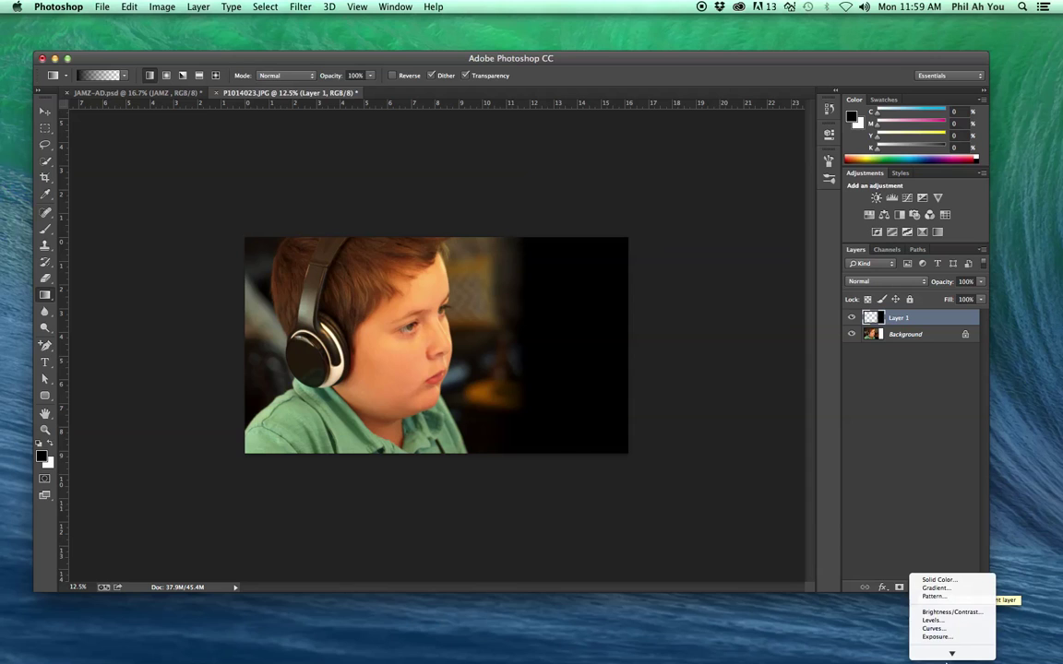
{"action": "mouse_move", "coordinate": [946, 657]}
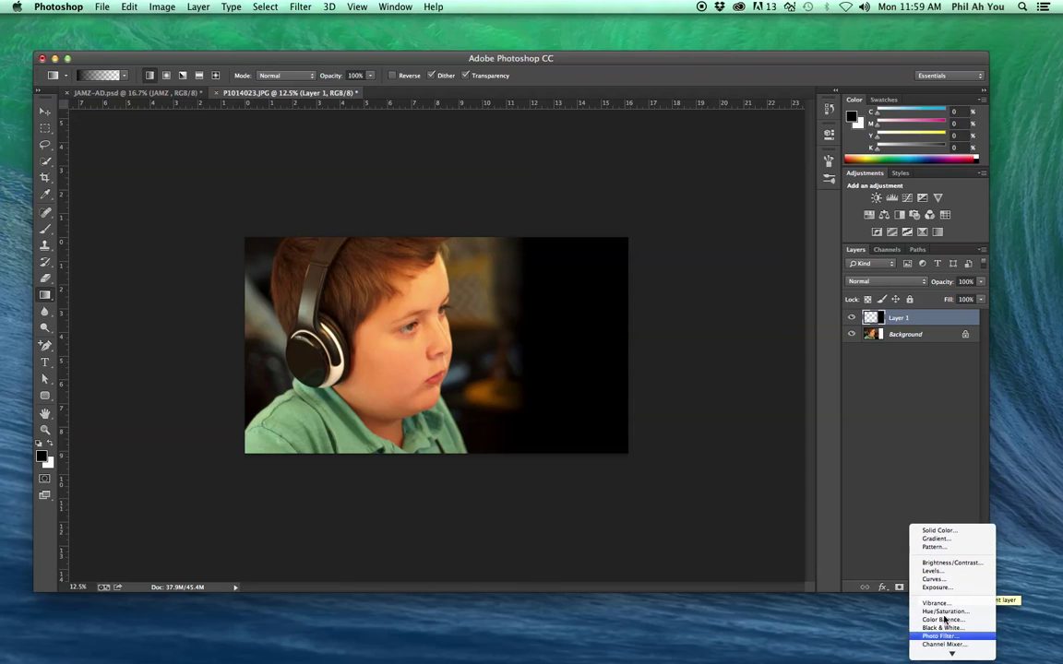
{"action": "left_click", "coordinate": [943, 611]}
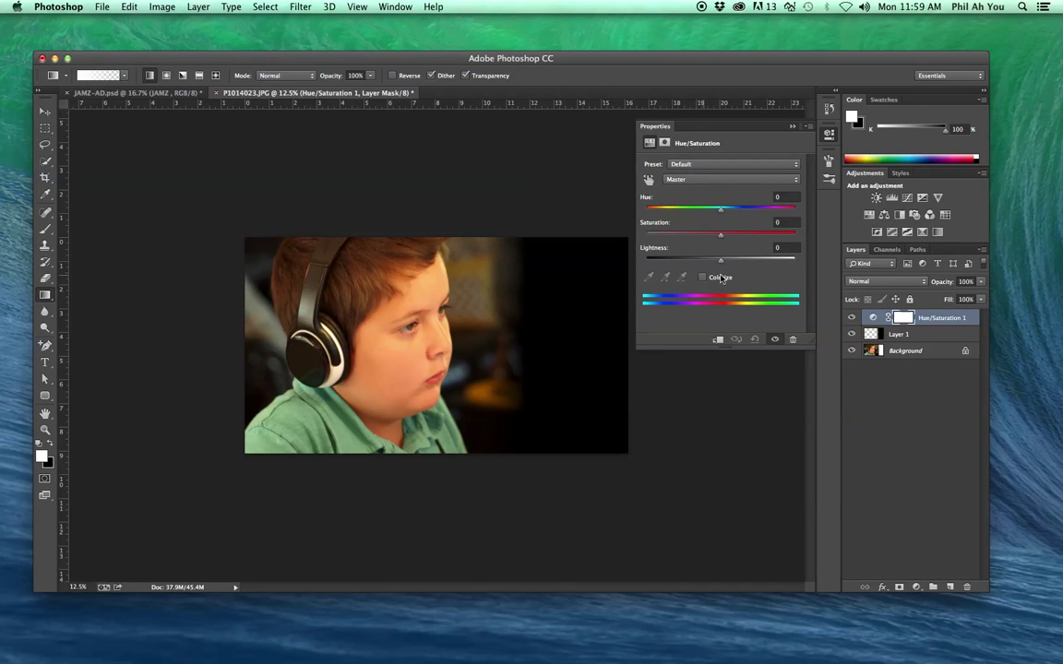
Tick Colorize and set Hue to about 284 and Saturation to about 24, then collapse Properties
{"action": "left_click", "coordinate": [711, 278]}
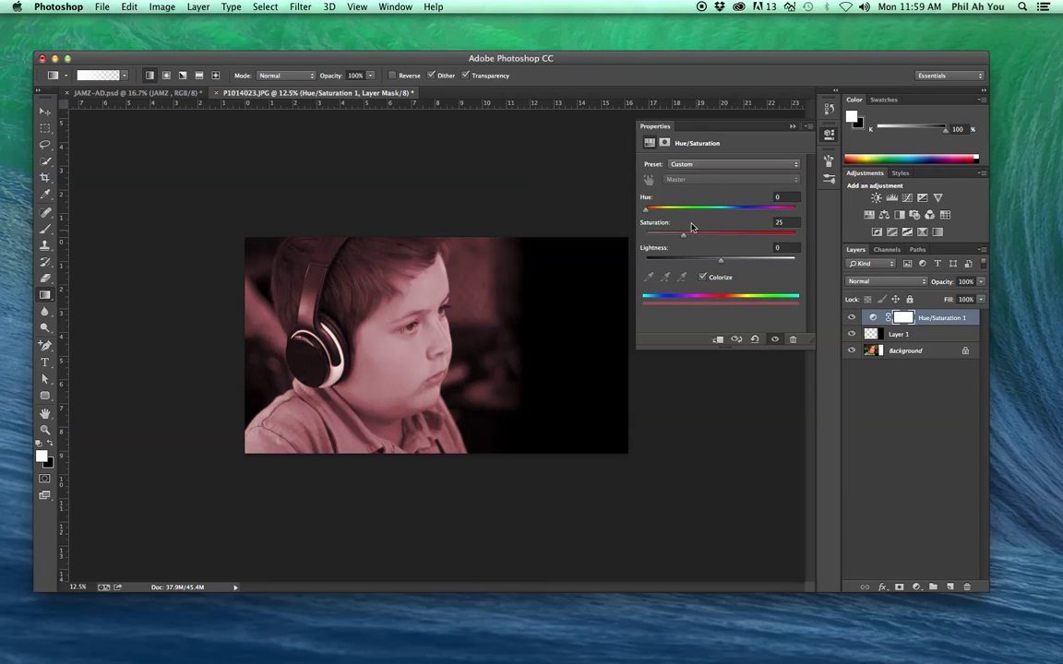
{"action": "left_click_drag", "start_coordinate": [724, 213], "coordinate": [749, 212]}
{"action": "mouse_move", "coordinate": [684, 239]}
{"action": "left_mouse_down"}
{"action": "mouse_move", "coordinate": [707, 239]}
{"action": "mouse_move", "coordinate": [690, 238]}
{"action": "left_mouse_up"}
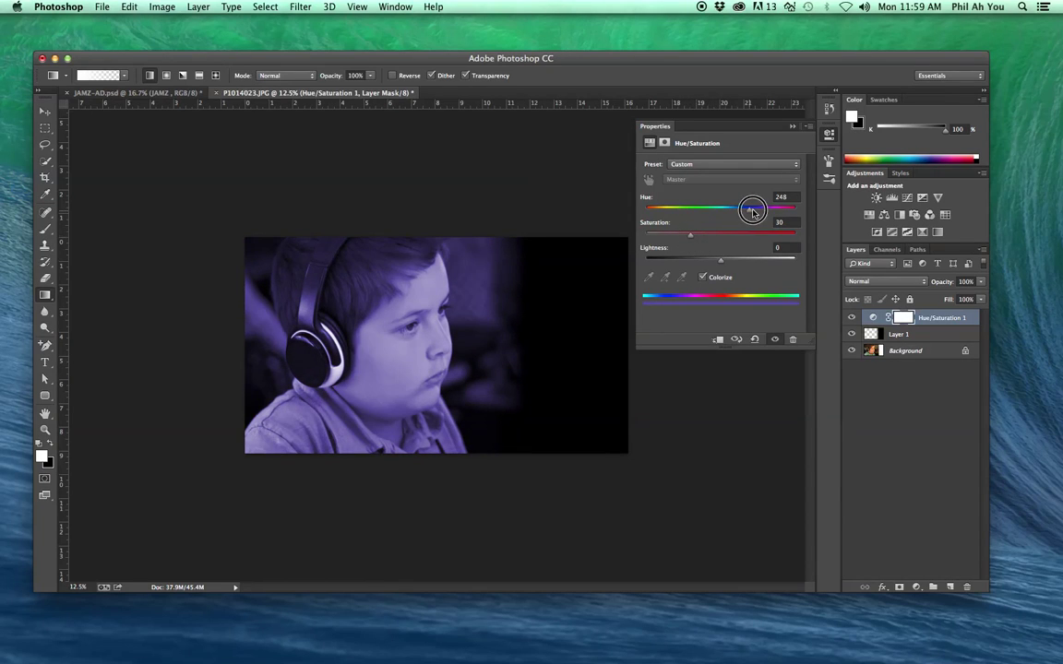
{"action": "mouse_move", "coordinate": [753, 214]}
{"action": "left_mouse_down"}
{"action": "mouse_move", "coordinate": [774, 213]}
{"action": "mouse_move", "coordinate": [756, 213]}
{"action": "mouse_move", "coordinate": [764, 210]}
{"action": "left_mouse_up"}
{"action": "left_click", "coordinate": [691, 237]}
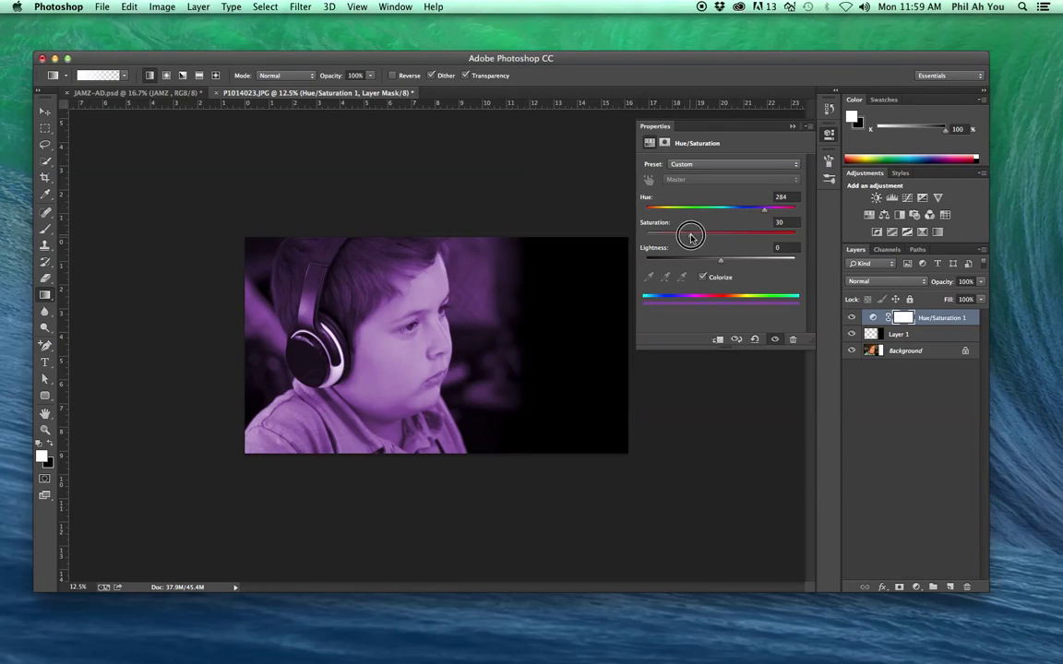
{"action": "mouse_move", "coordinate": [690, 236]}
{"action": "left_mouse_down"}
{"action": "mouse_move", "coordinate": [700, 239]}
{"action": "mouse_move", "coordinate": [683, 236]}
{"action": "left_mouse_up"}
{"action": "left_click", "coordinate": [713, 113]}
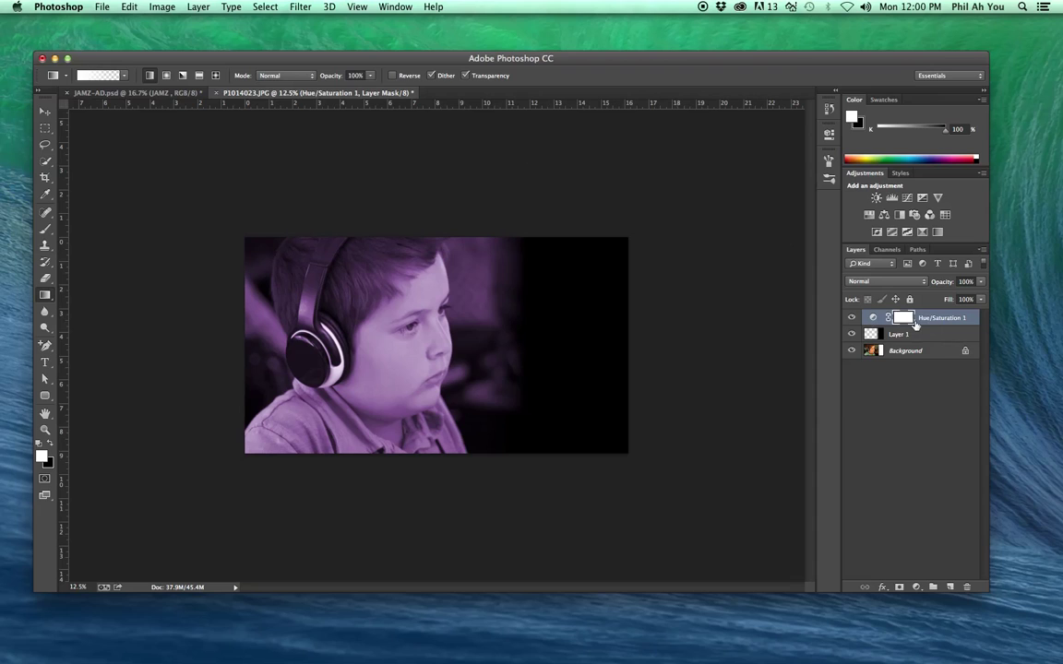
Preview a green hue on Hue/Saturation 1, restore violet 284, and duplicate the layer into a copy
{"action": "double_click", "coordinate": [932, 319]}
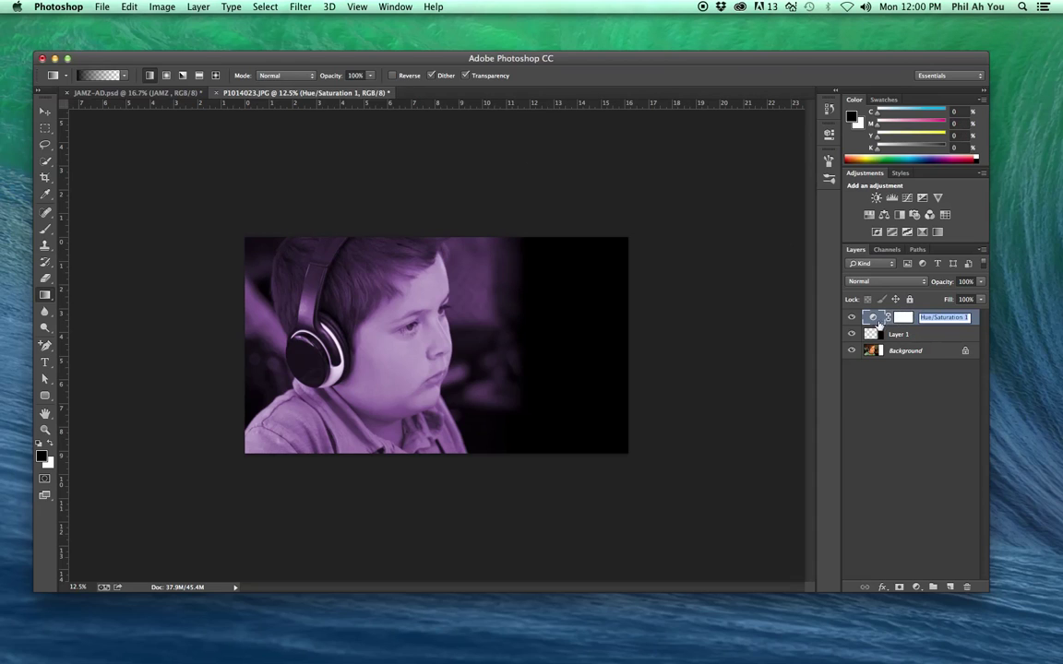
{"action": "double_click", "coordinate": [874, 319]}
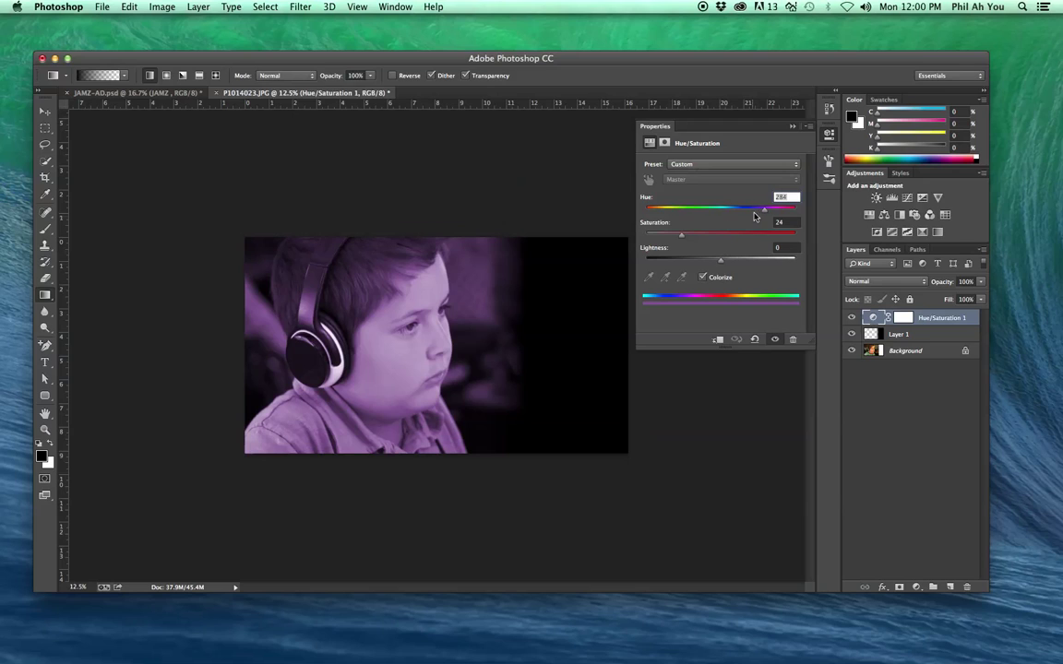
{"action": "left_click", "coordinate": [693, 211]}
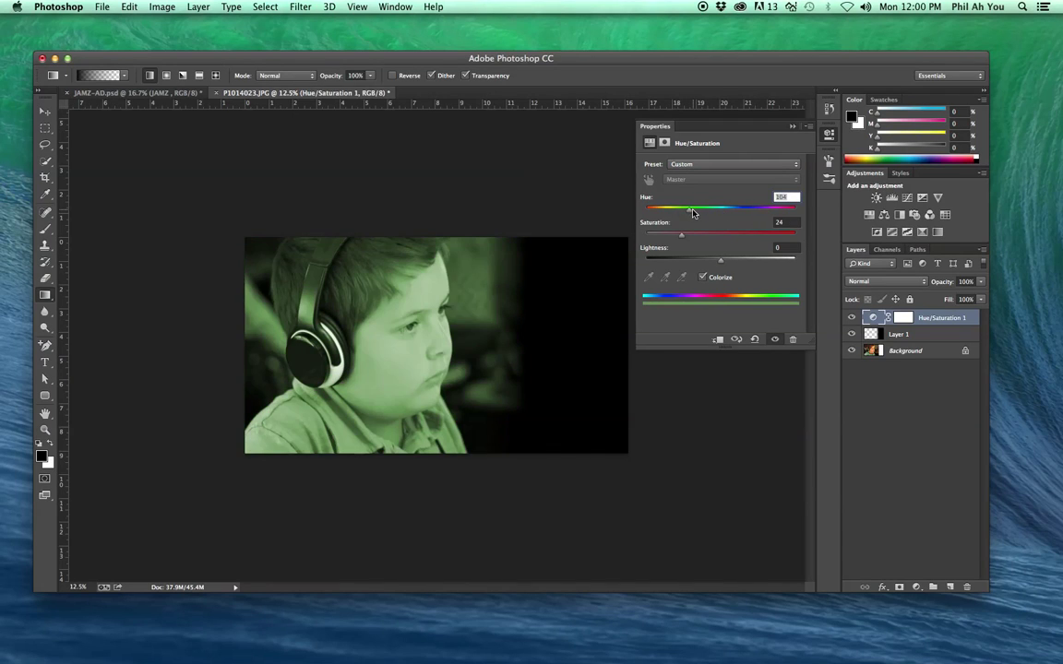
{"action": "left_click_drag", "start_coordinate": [705, 211], "coordinate": [764, 213]}
{"action": "left_click", "coordinate": [758, 212]}
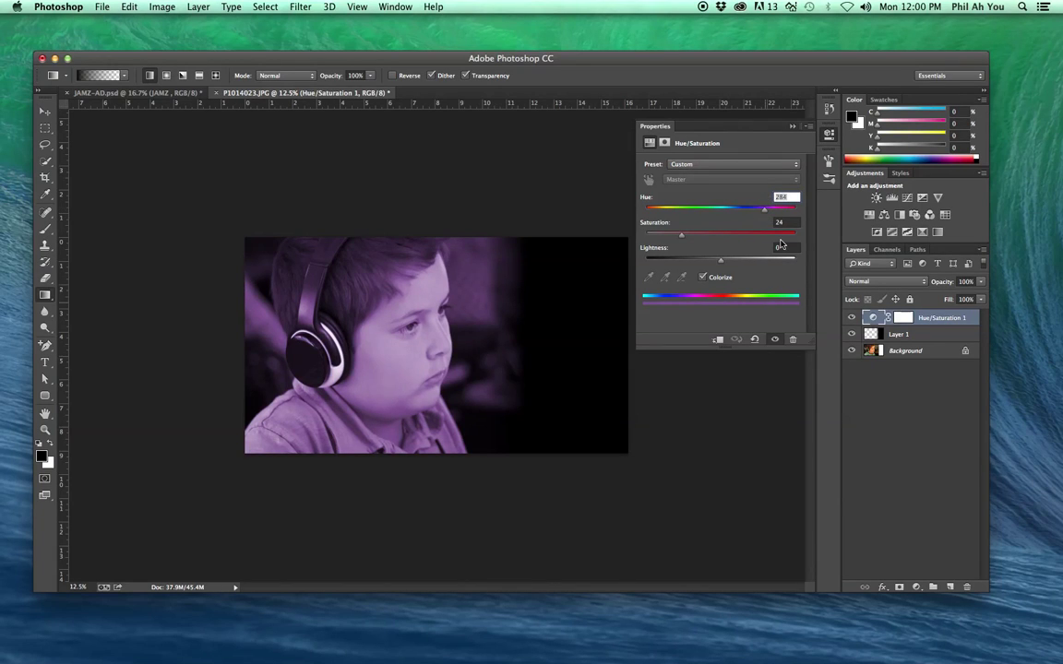
{"action": "left_click", "coordinate": [793, 127]}
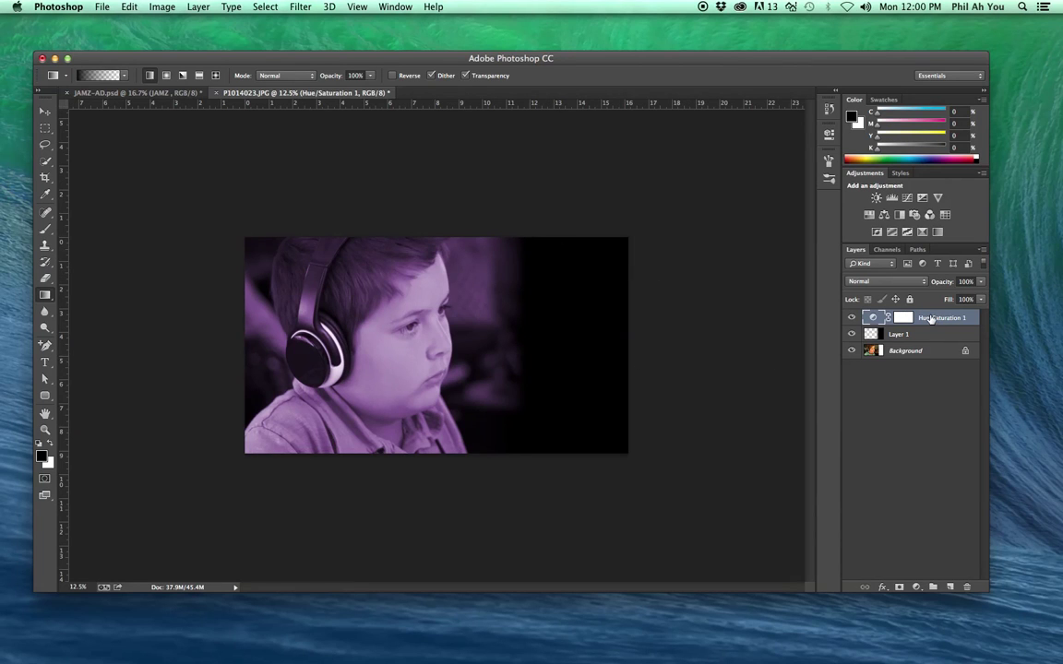
{"action": "left_click_drag", "start_coordinate": [931, 318], "coordinate": [950, 585]}
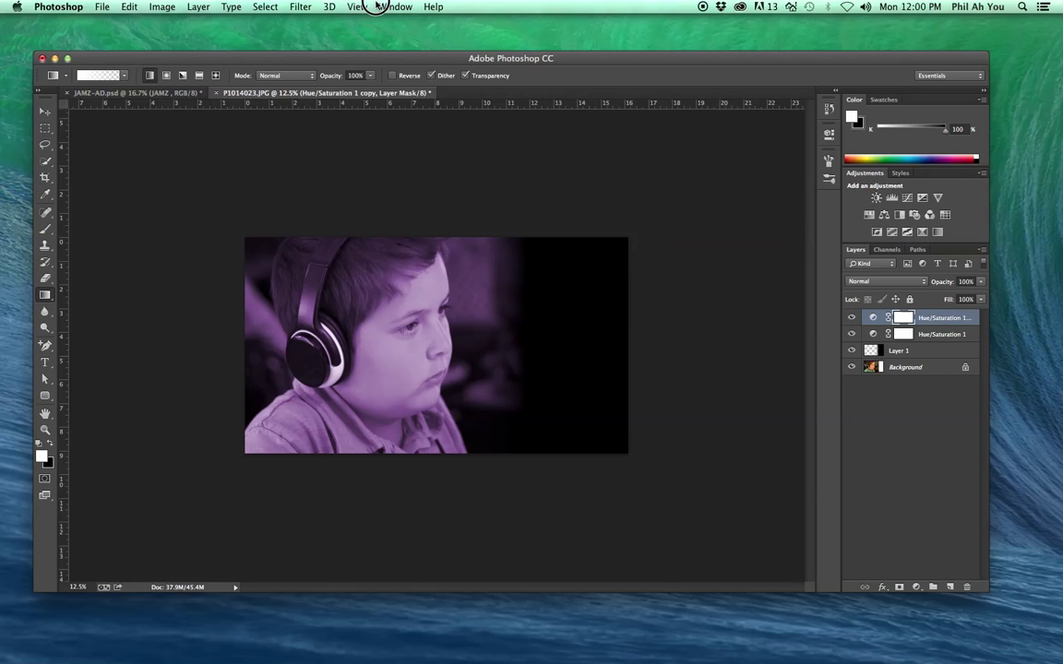
Open and close the Window menu without making changes
{"action": "left_click", "coordinate": [382, 7]}
{"action": "left_click", "coordinate": [395, 6]}
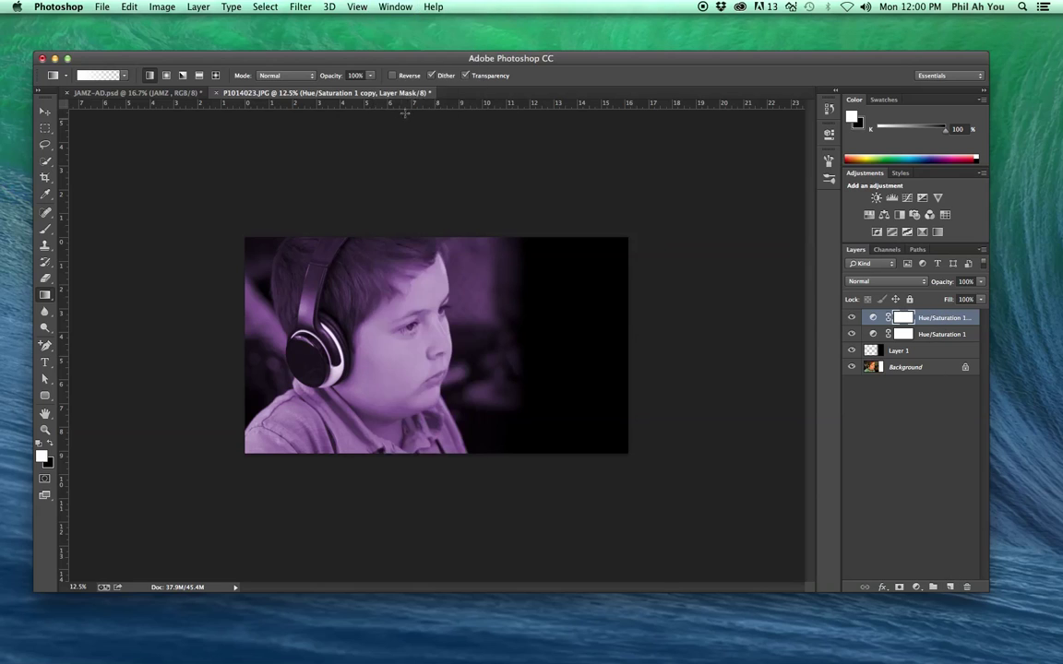
{"action": "left_click", "coordinate": [398, 7]}
{"action": "left_click", "coordinate": [398, 9]}
{"action": "left_click", "coordinate": [399, 8]}
{"action": "left_click", "coordinate": [397, 9]}
{"action": "left_click", "coordinate": [396, 7]}
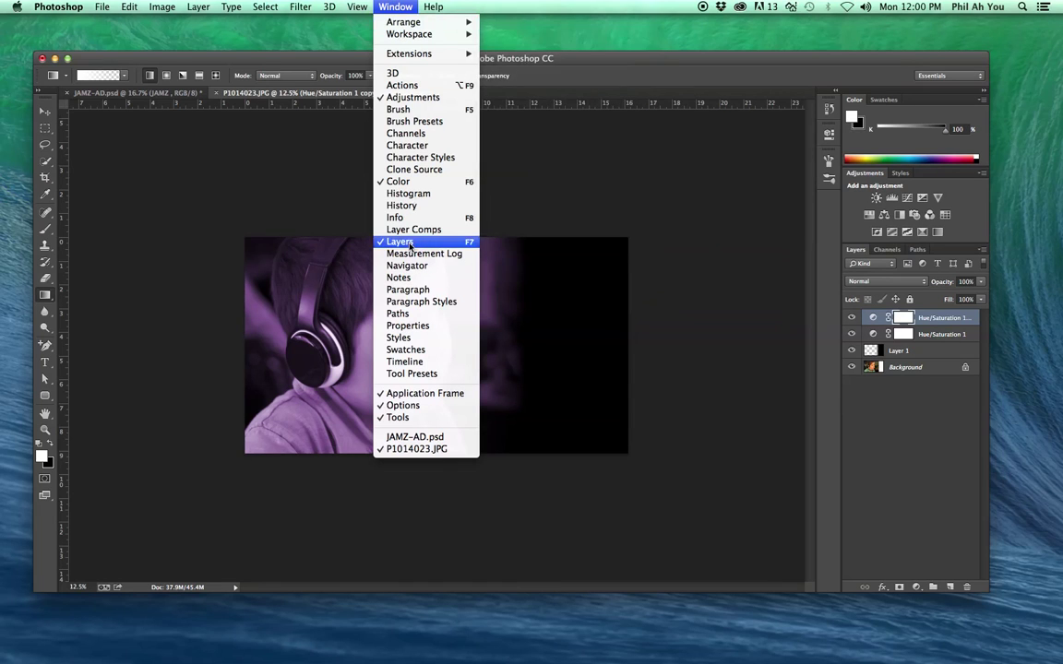
{"action": "left_click", "coordinate": [388, 6]}
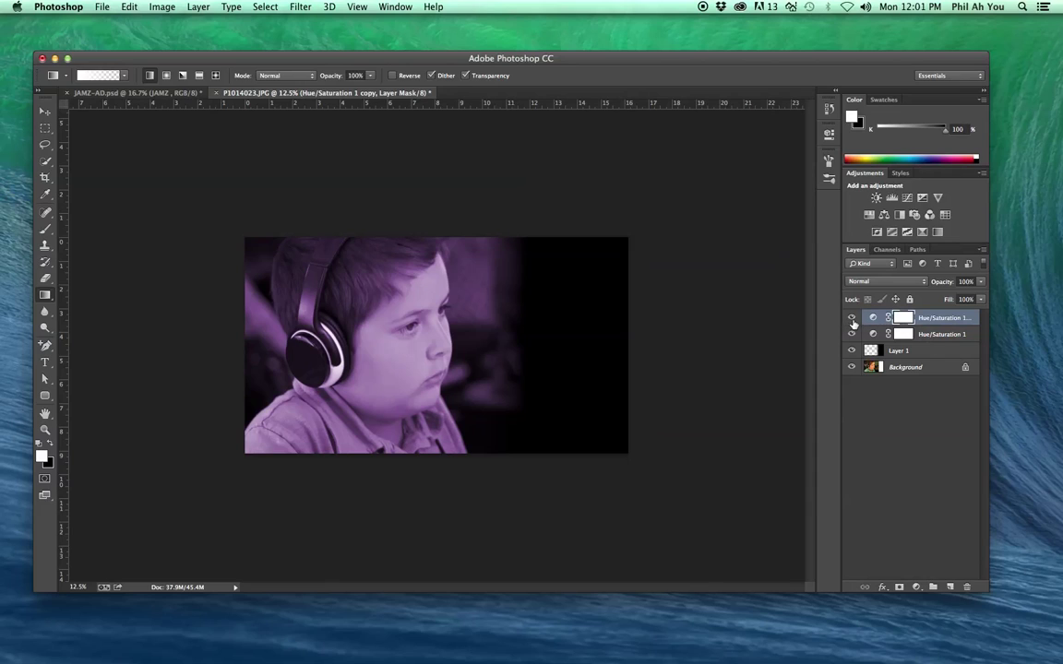
Hide Hue/Saturation 1 and set the copy's Hue to green
{"action": "left_click", "coordinate": [851, 334]}
{"action": "left_click", "coordinate": [872, 317]}
{"action": "left_click", "coordinate": [690, 211]}
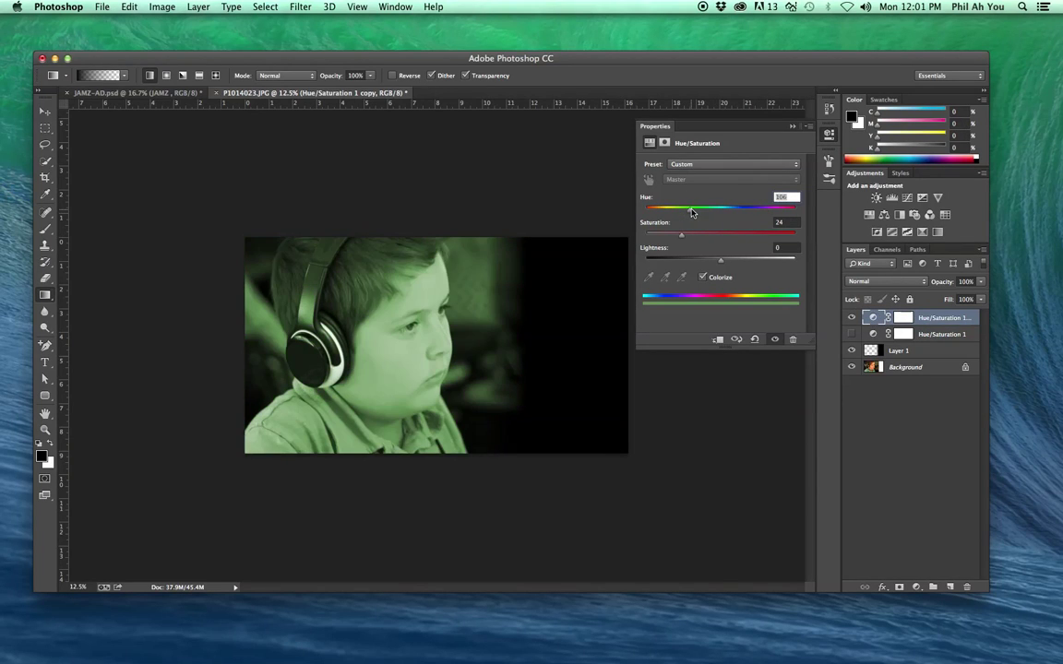
{"action": "left_click", "coordinate": [693, 209]}
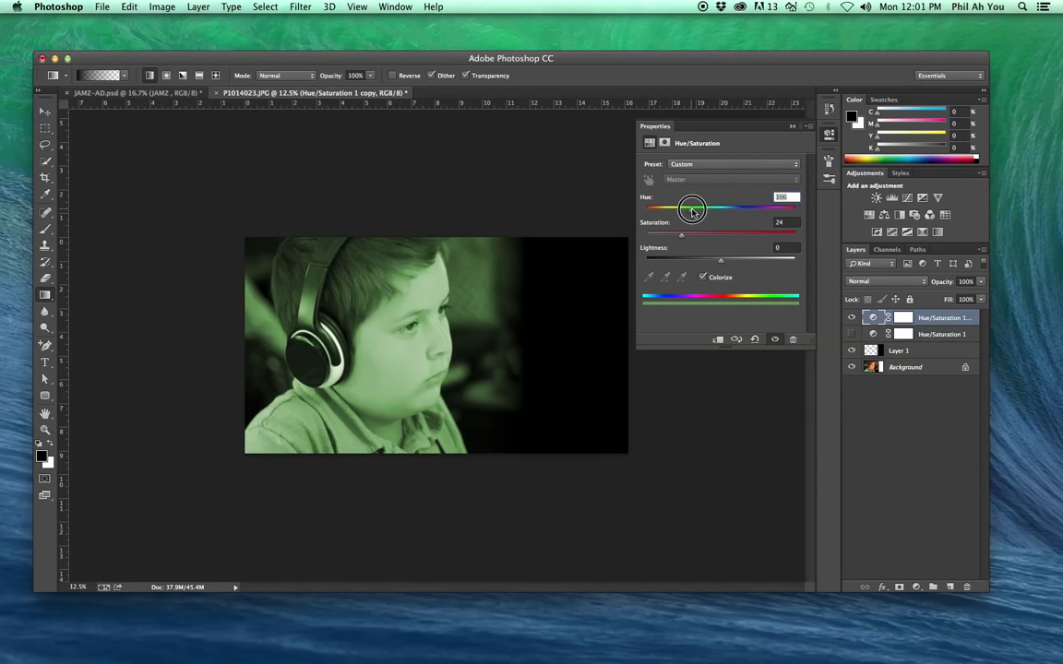
{"action": "left_click", "coordinate": [794, 127]}
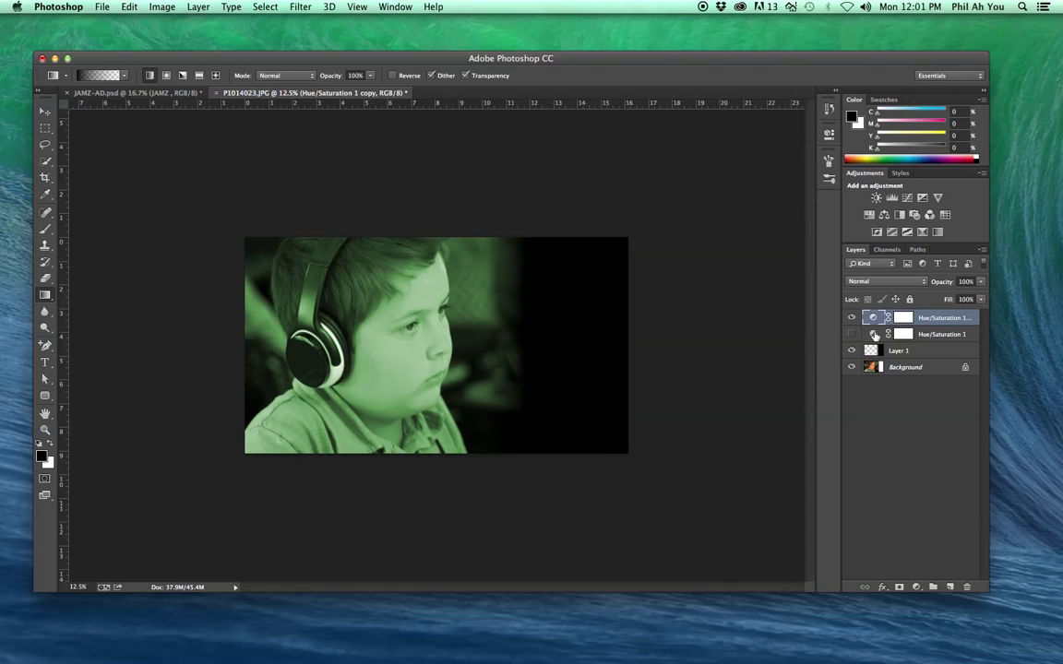
Toggle the violet and green adjustment layers on and off to compare the tints
{"action": "left_click", "coordinate": [851, 334]}
{"action": "left_click", "coordinate": [850, 317]}
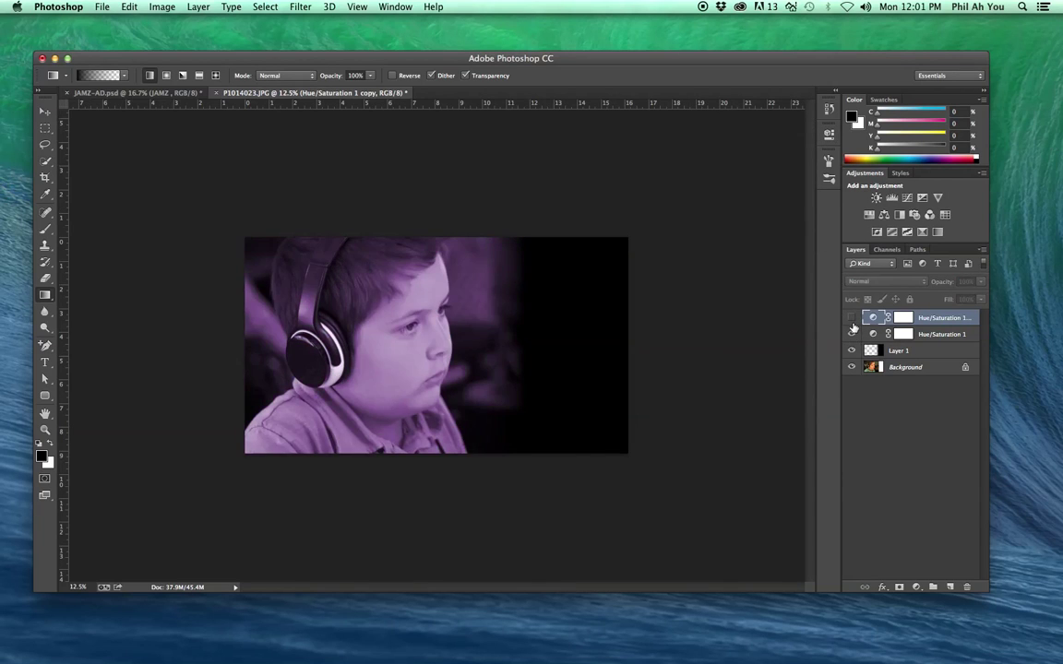
{"action": "left_click", "coordinate": [851, 334]}
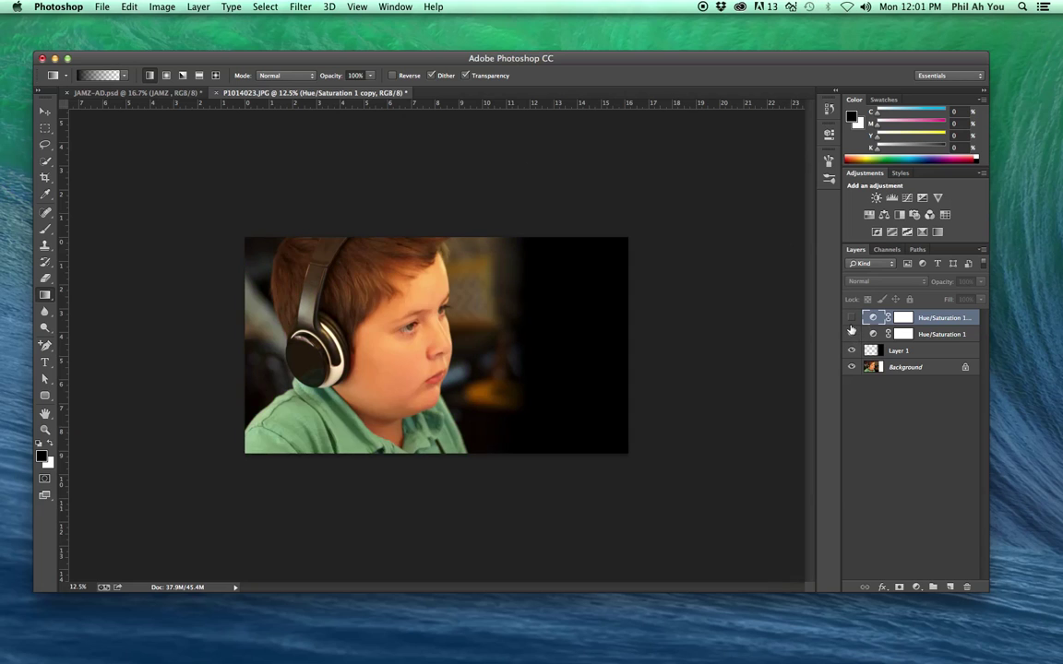
{"action": "left_click", "coordinate": [851, 334]}
{"action": "left_click", "coordinate": [851, 317]}
{"action": "left_click", "coordinate": [851, 317]}
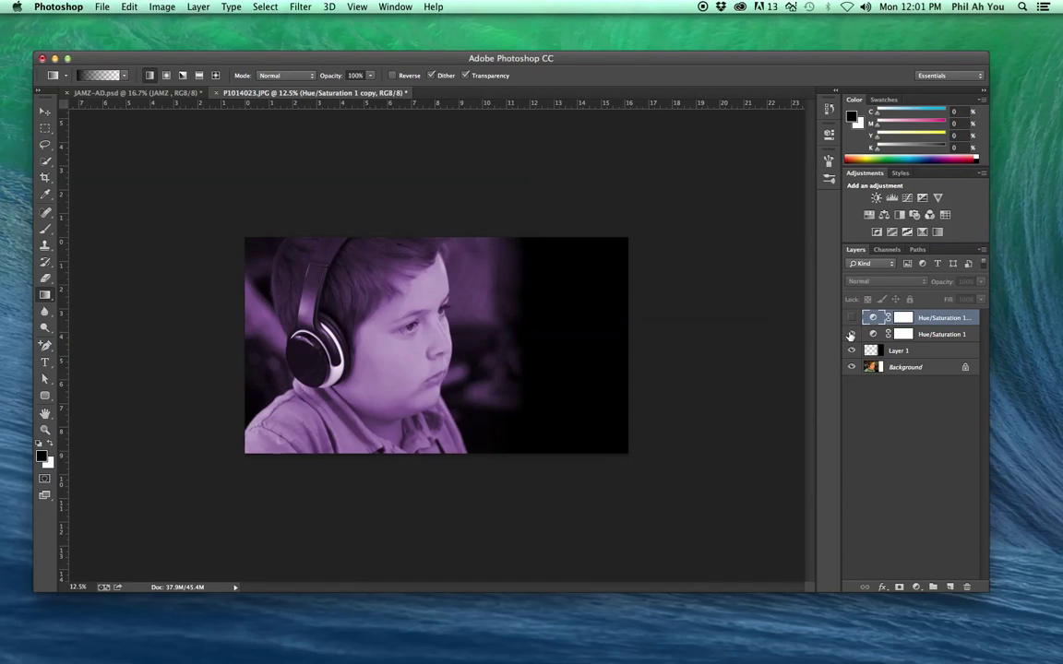
{"action": "left_click", "coordinate": [851, 334]}
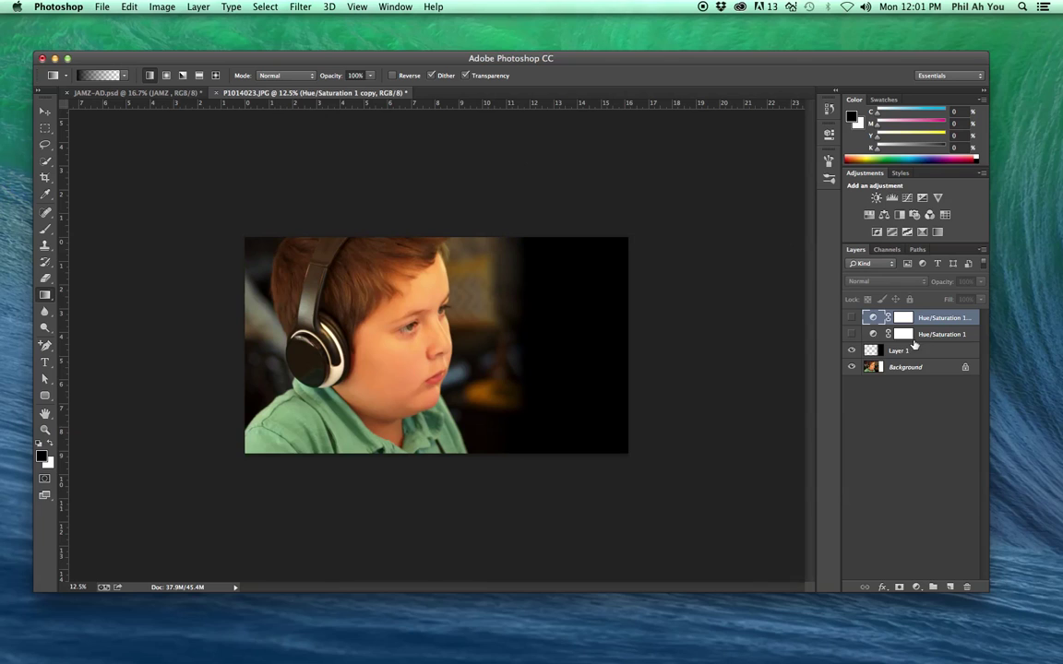
Delete the green Hue/Saturation 1 copy and turn the violet Hue/Saturation 1 back on
{"action": "left_click", "coordinate": [938, 430]}
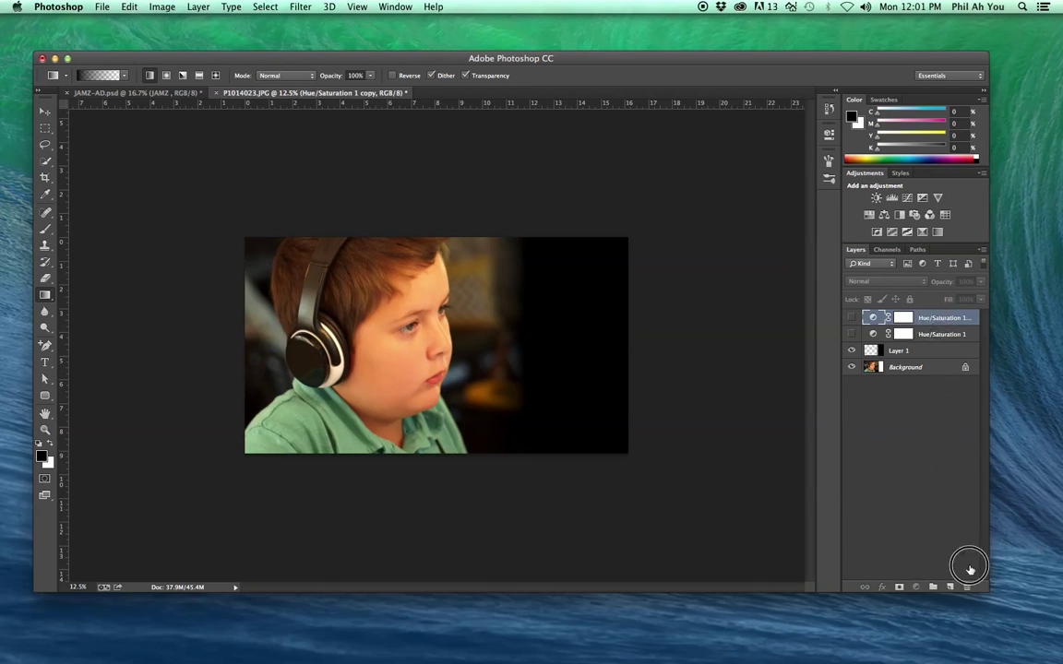
{"action": "left_click_drag", "start_coordinate": [943, 317], "coordinate": [950, 334]}
{"action": "key", "text": "BackSpace"}
{"action": "left_click", "coordinate": [875, 318]}
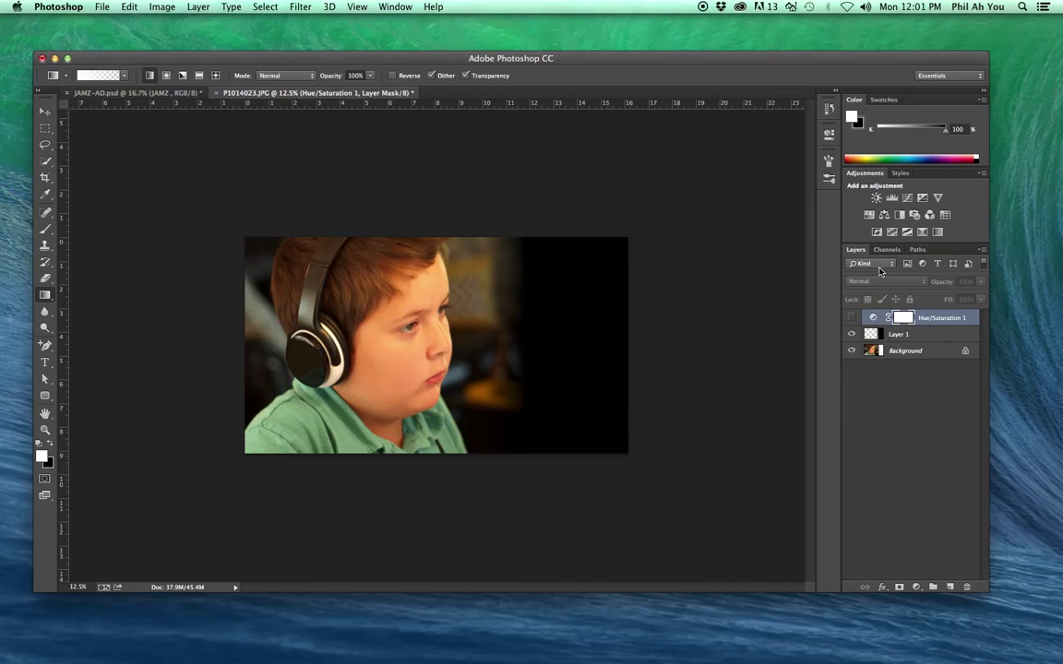
{"action": "left_click", "coordinate": [851, 318]}
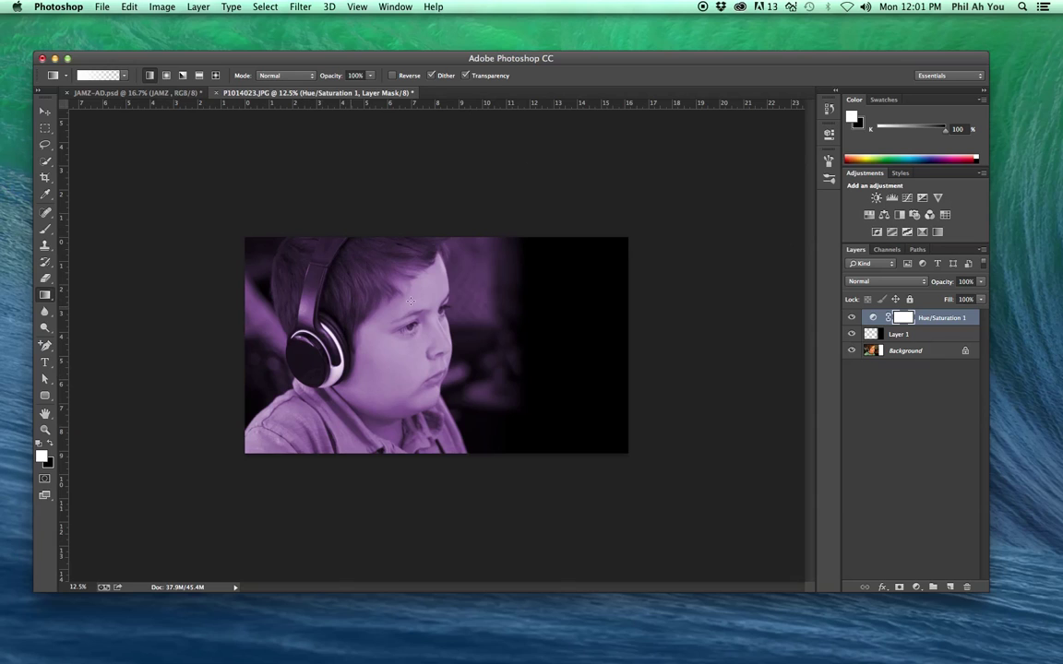
Switch to the Paths panel, select the Pen tool, and zoom in on the headphones
{"action": "left_click", "coordinate": [918, 251]}
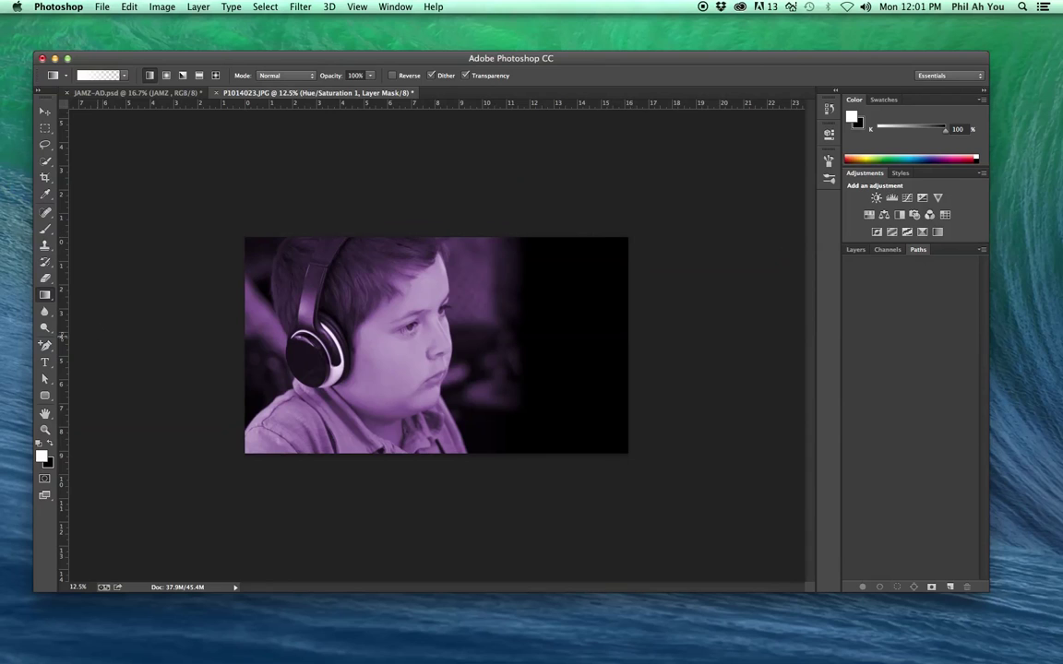
{"action": "left_click", "coordinate": [46, 347]}
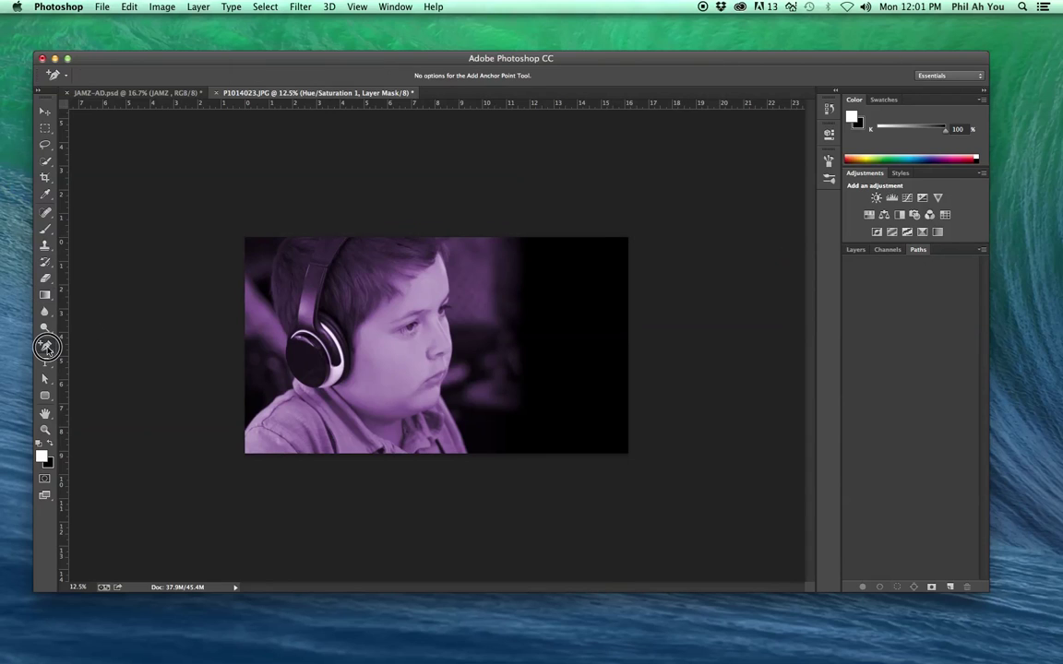
{"action": "left_click", "coordinate": [77, 344]}
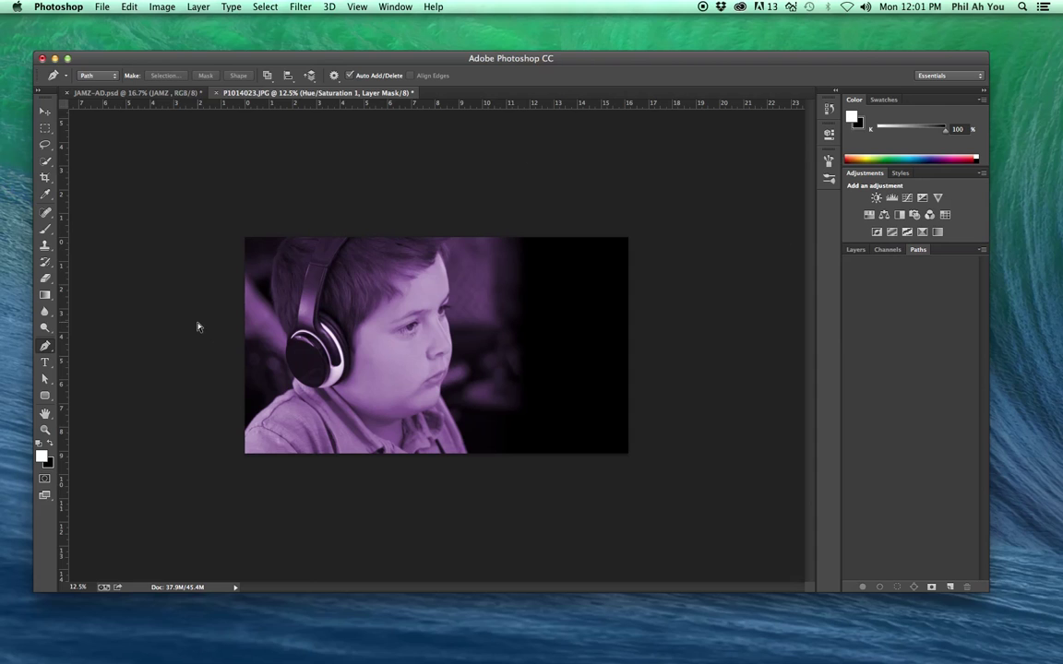
{"action": "key", "text": "super+equal"}
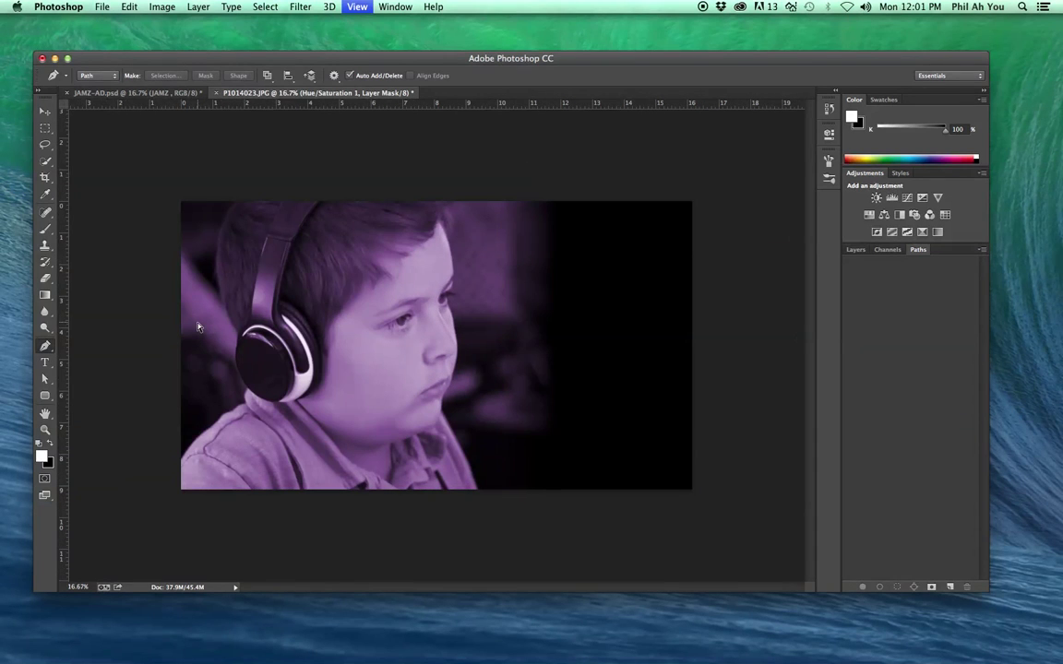
{"action": "key", "text": "super+equal"}
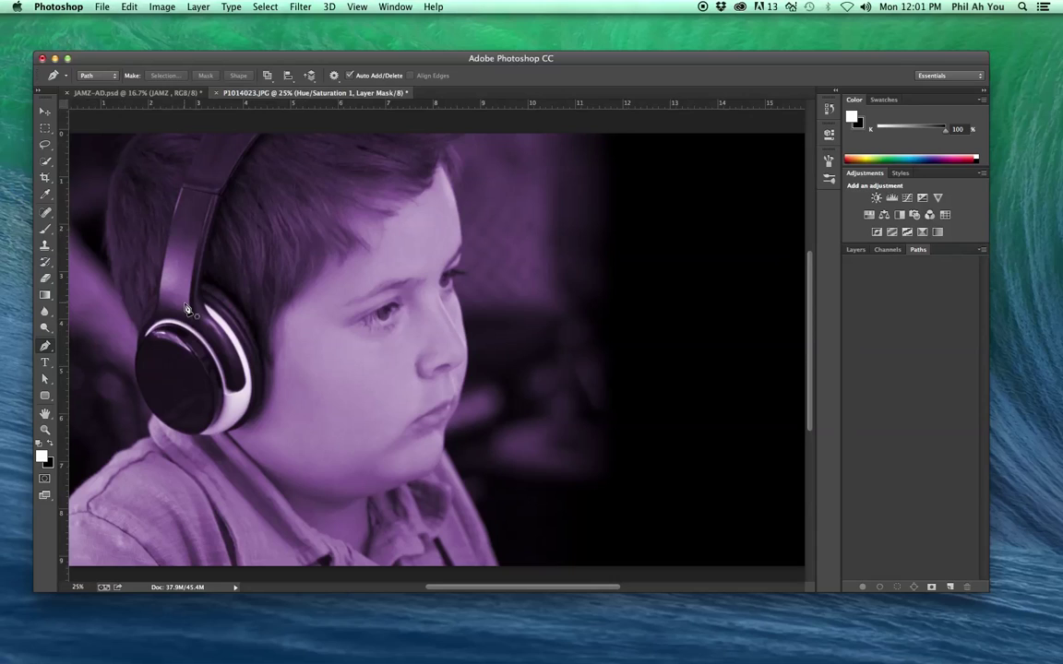
{"action": "scroll", "coordinate": [209, 178], "scroll_direction": "up", "scroll_amount": 3}
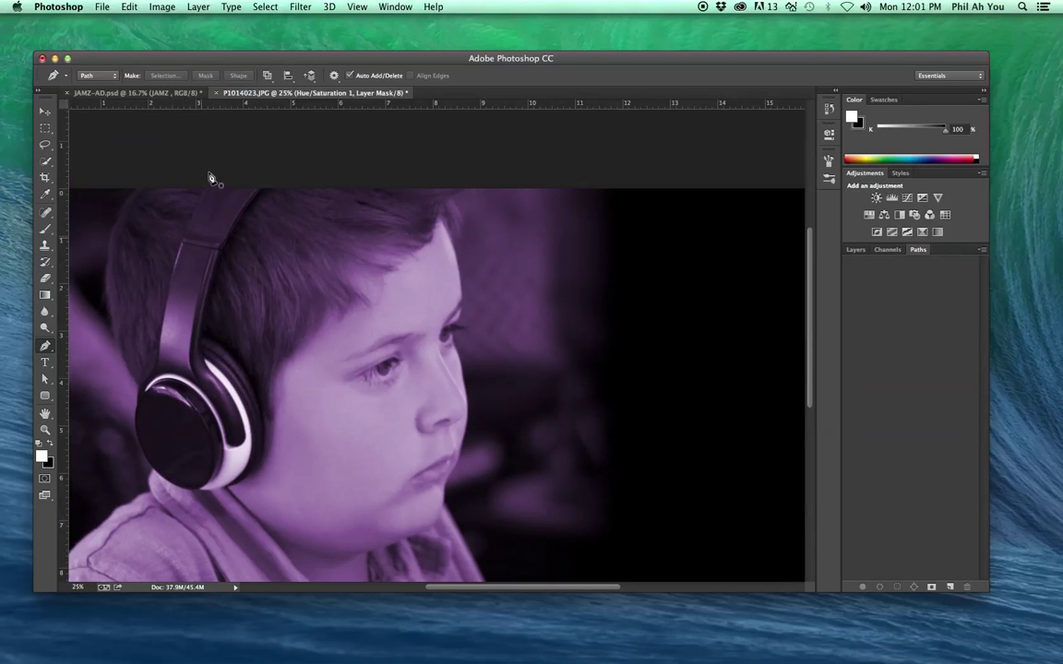
{"action": "scroll", "coordinate": [209, 185], "scroll_direction": "up", "scroll_amount": 2}
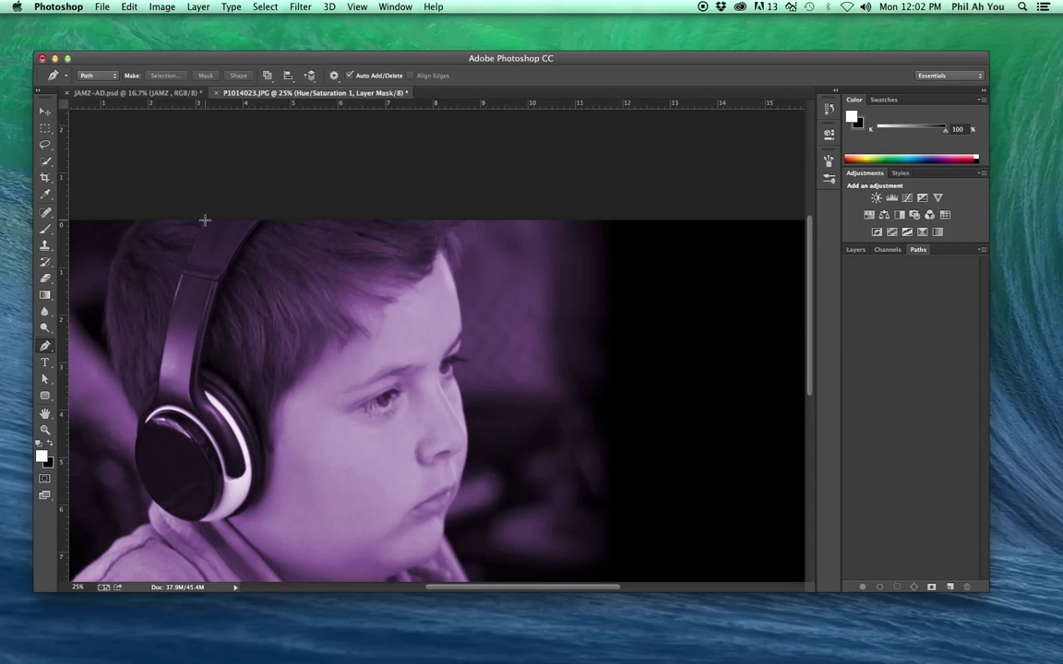
{"action": "key", "text": "super+plus"}
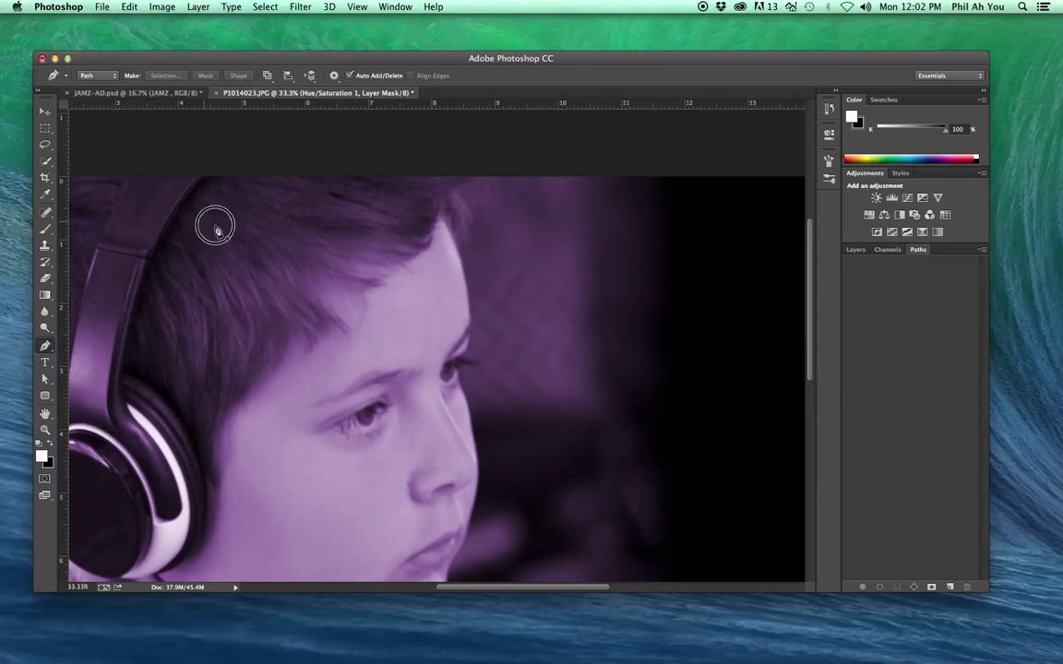
{"action": "scroll", "coordinate": [346, 211], "scroll_direction": "left", "scroll_amount": 3}
{"action": "scroll", "coordinate": [346, 211], "scroll_direction": "down", "scroll_amount": 1}
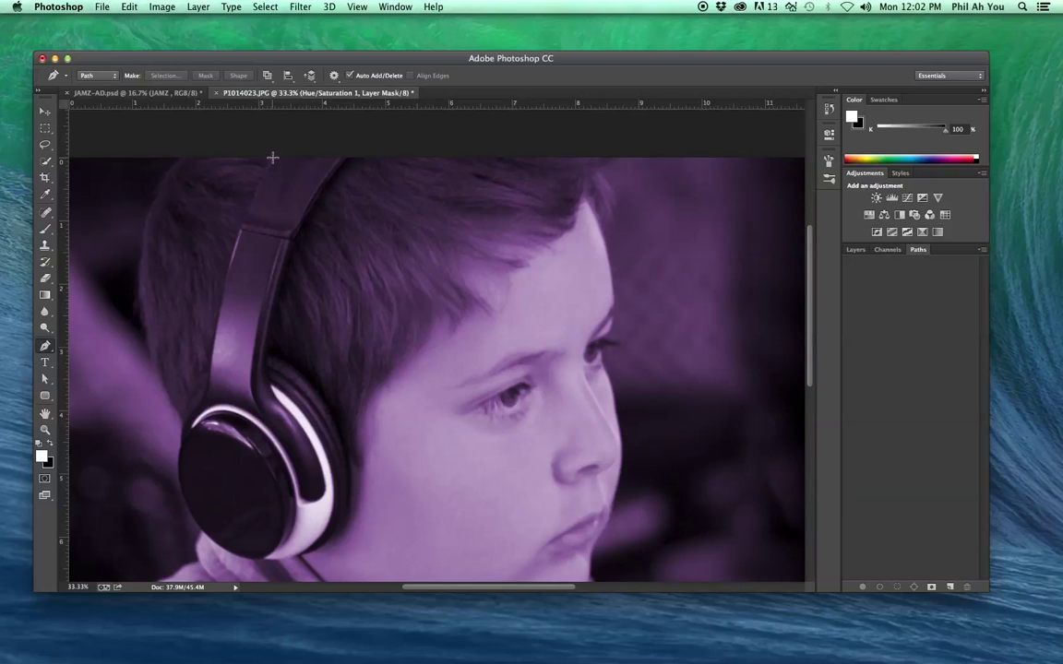
Place curved Pen anchors from the headband top down its outer edge and under the ear cup
{"action": "left_click", "coordinate": [272, 157]}
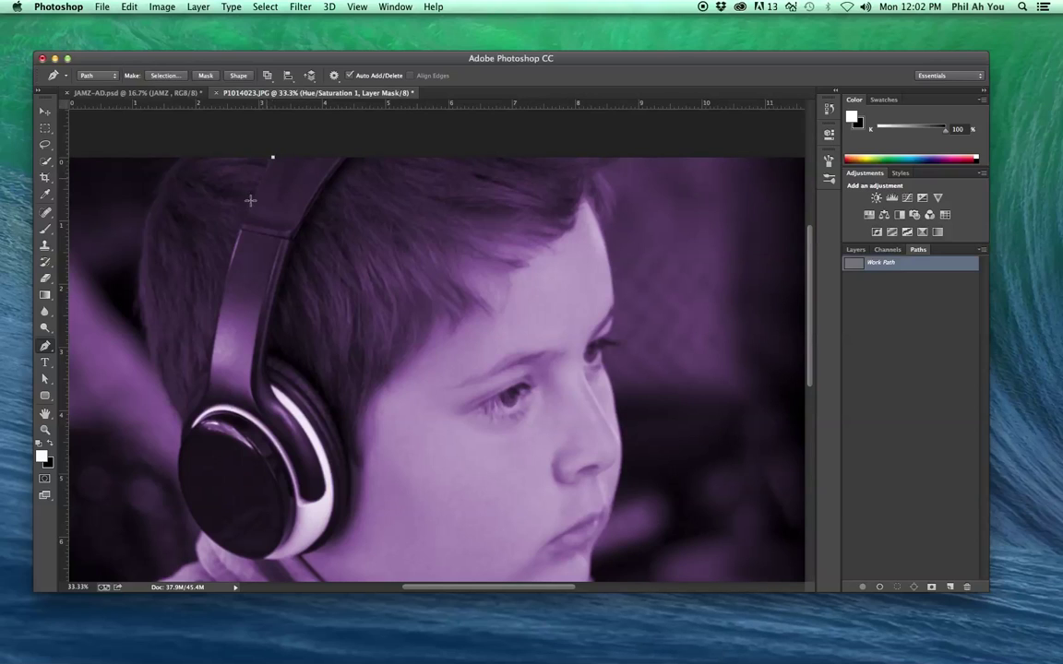
{"action": "left_click_drag", "start_coordinate": [248, 216], "coordinate": [239, 237]}
{"action": "left_click_drag", "start_coordinate": [211, 365], "coordinate": [209, 437]}
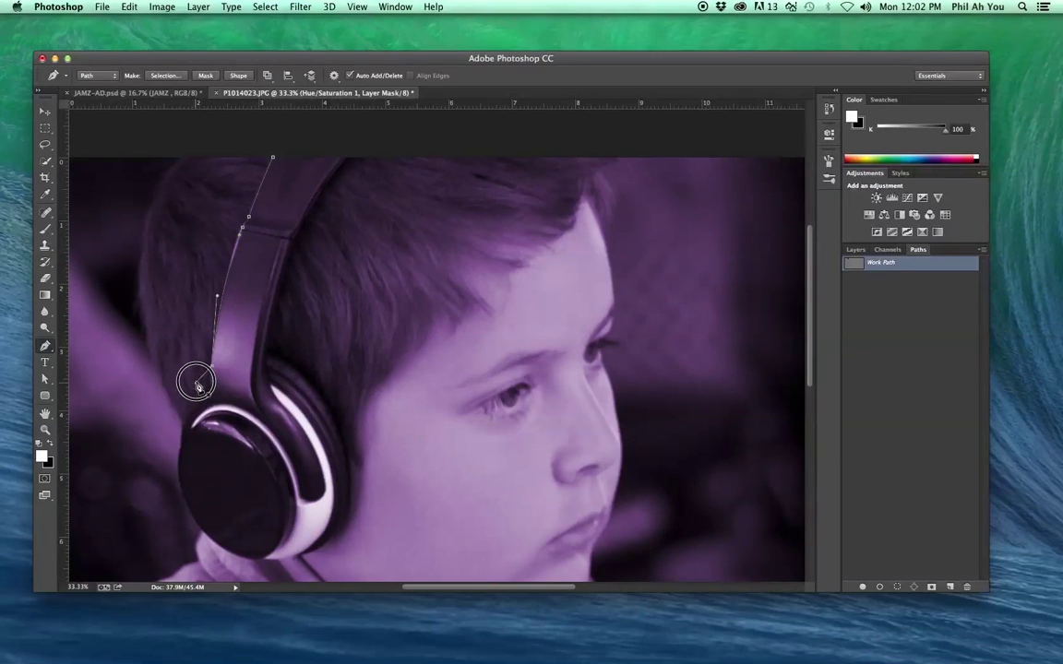
{"action": "left_click_drag", "start_coordinate": [197, 384], "coordinate": [194, 379]}
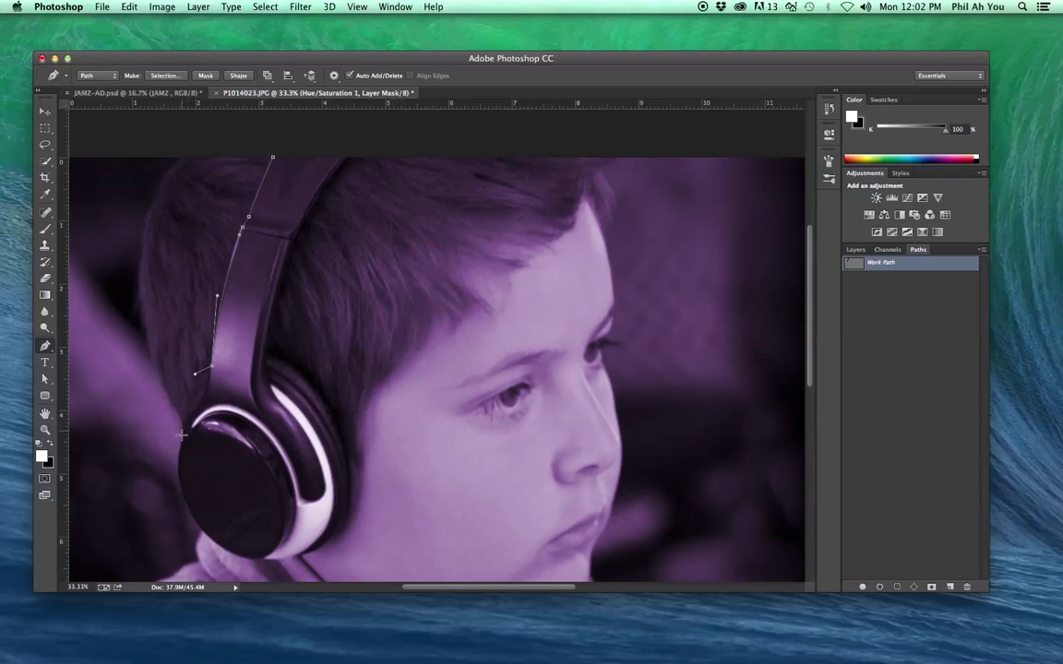
{"action": "mouse_move", "coordinate": [182, 439]}
{"action": "left_mouse_down"}
{"action": "mouse_move", "coordinate": [189, 458]}
{"action": "mouse_move", "coordinate": [177, 457]}
{"action": "left_mouse_up"}
{"action": "left_click_drag", "start_coordinate": [193, 517], "coordinate": [278, 564]}
Trace the ear cup's lower and inner edges and the headband's inner edge, then close the path
{"action": "left_click_drag", "start_coordinate": [302, 551], "coordinate": [313, 554]}
{"action": "left_click_drag", "start_coordinate": [348, 472], "coordinate": [343, 414]}
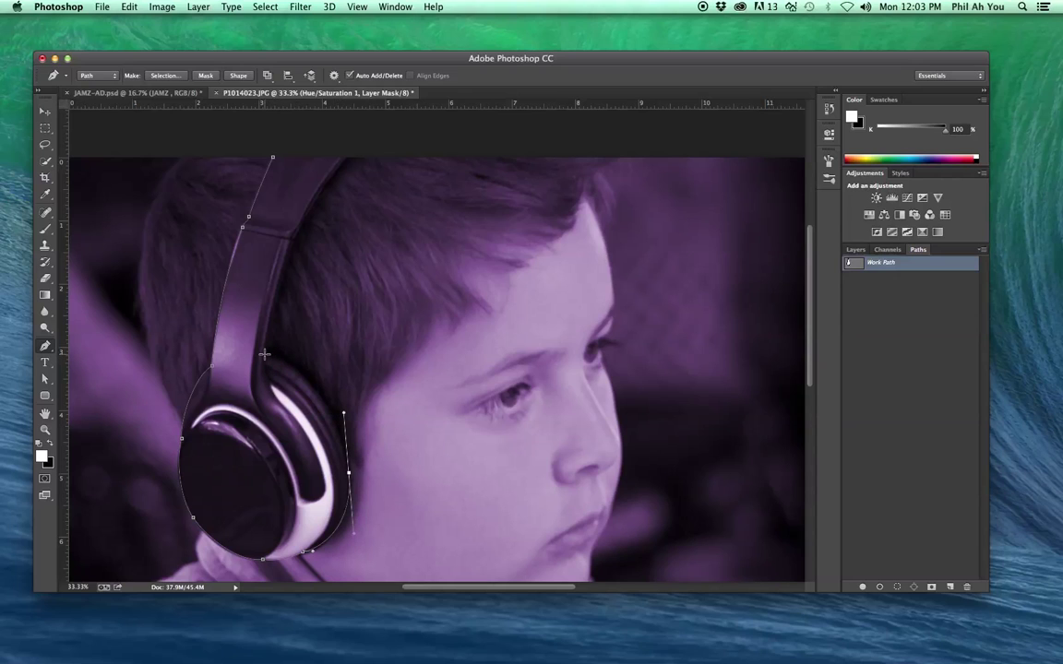
{"action": "left_click_drag", "start_coordinate": [264, 355], "coordinate": [222, 341]}
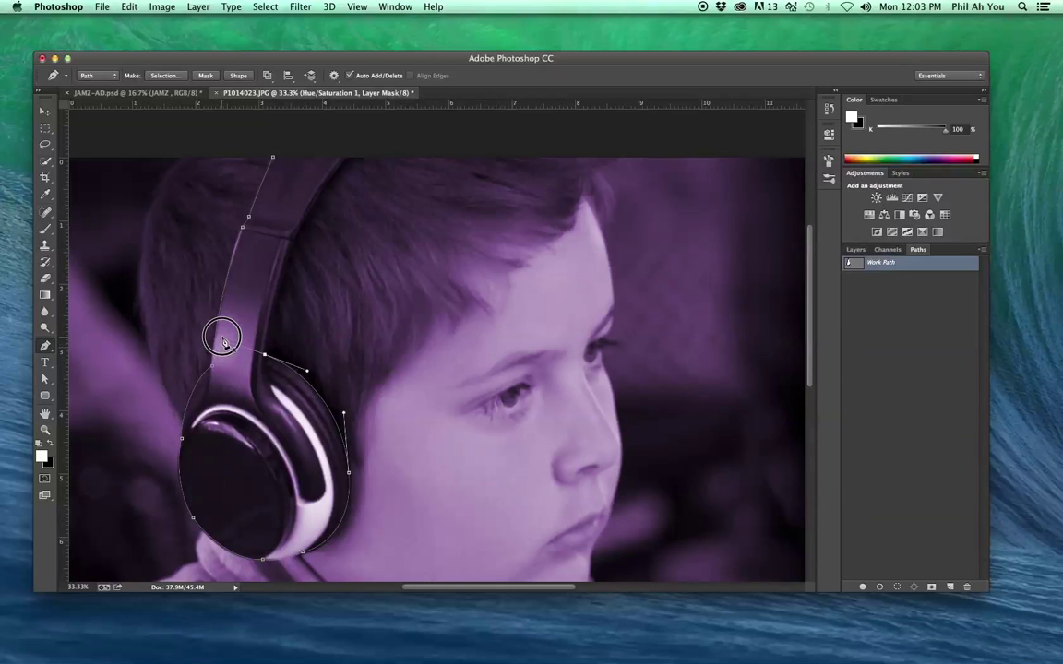
{"action": "left_click", "coordinate": [273, 318]}
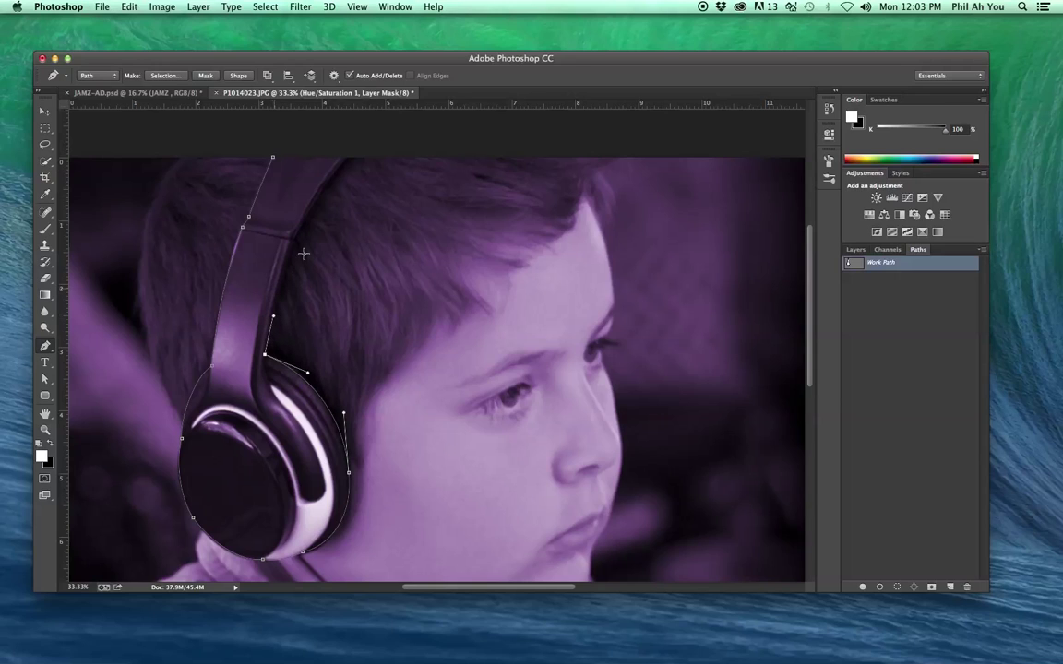
{"action": "left_click_drag", "start_coordinate": [296, 238], "coordinate": [308, 210]}
{"action": "mouse_move", "coordinate": [348, 157]}
{"action": "left_mouse_down"}
{"action": "mouse_move", "coordinate": [360, 155]}
{"action": "mouse_move", "coordinate": [334, 157]}
{"action": "left_mouse_up"}
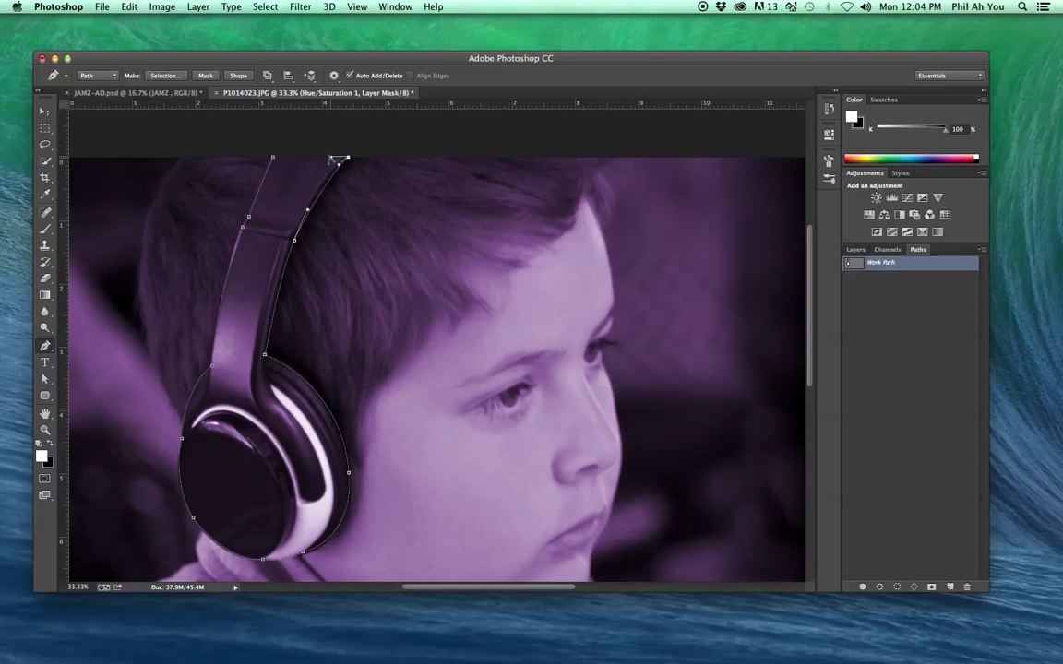
{"action": "left_click", "coordinate": [274, 159]}
{"action": "left_click", "coordinate": [43, 346]}
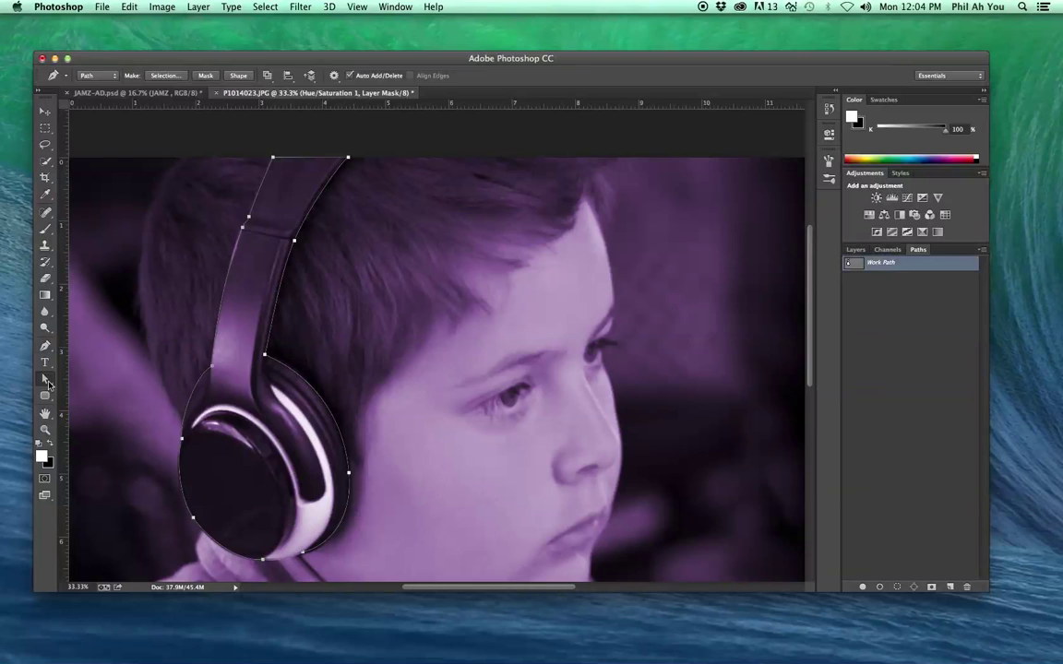
Adjust the outline's curves near the ear cup, bottom and headband, then save the work path as Path 1
{"action": "left_click", "coordinate": [45, 380]}
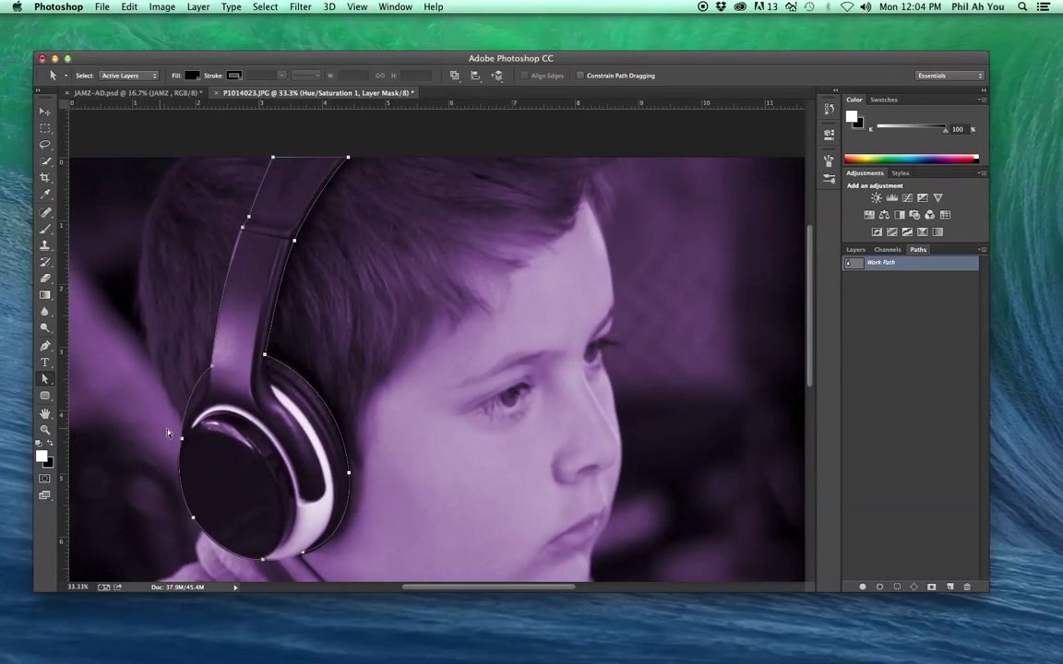
{"action": "left_click", "coordinate": [192, 513]}
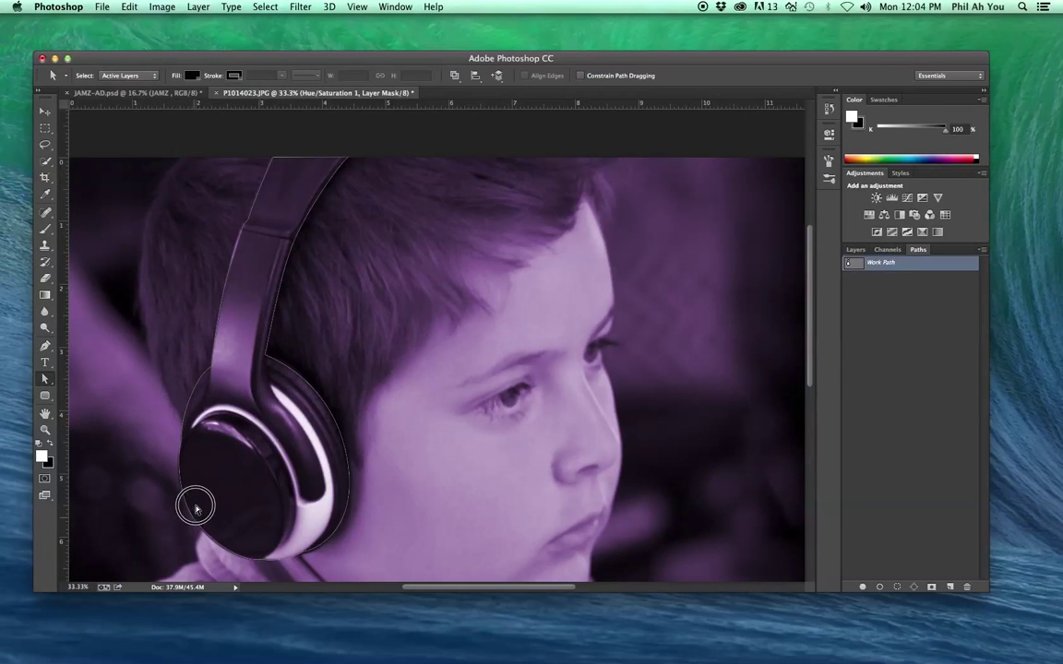
{"action": "left_click", "coordinate": [200, 508]}
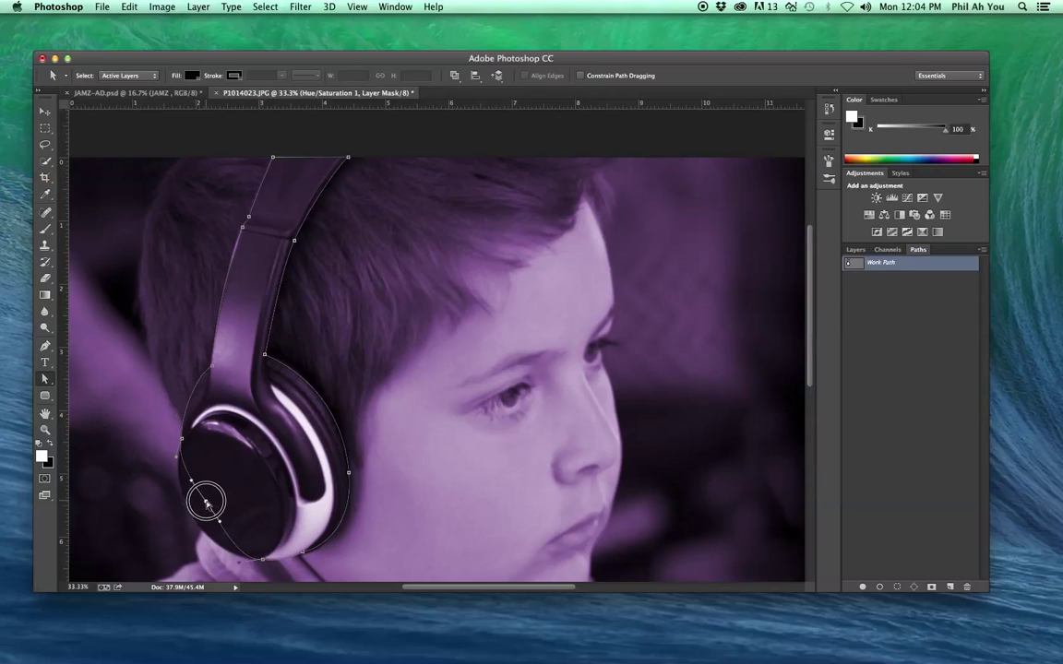
{"action": "left_click_drag", "start_coordinate": [200, 513], "coordinate": [179, 492]}
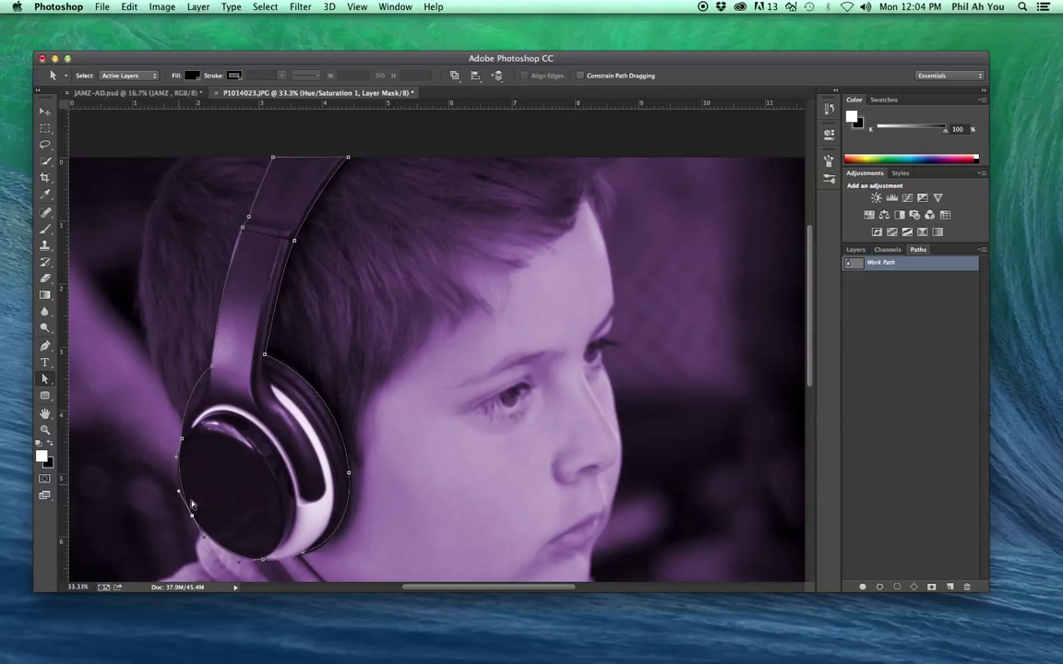
{"action": "left_click_drag", "start_coordinate": [176, 455], "coordinate": [175, 464]}
{"action": "left_click_drag", "start_coordinate": [231, 559], "coordinate": [230, 562]}
{"action": "left_click_drag", "start_coordinate": [249, 220], "coordinate": [250, 211]}
{"action": "left_click_drag", "start_coordinate": [916, 269], "coordinate": [954, 572]}
Load Path 1 as a selection around the headphones and bring up the Layers panel
{"action": "left_click", "coordinate": [854, 266], "text": "super"}
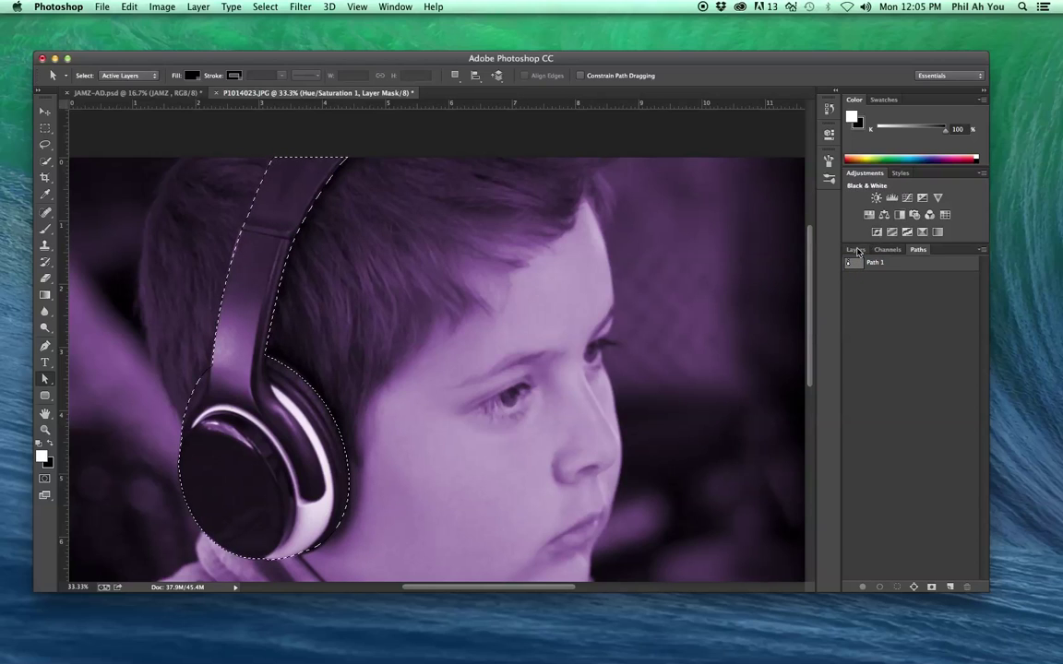
{"action": "left_click", "coordinate": [855, 250]}
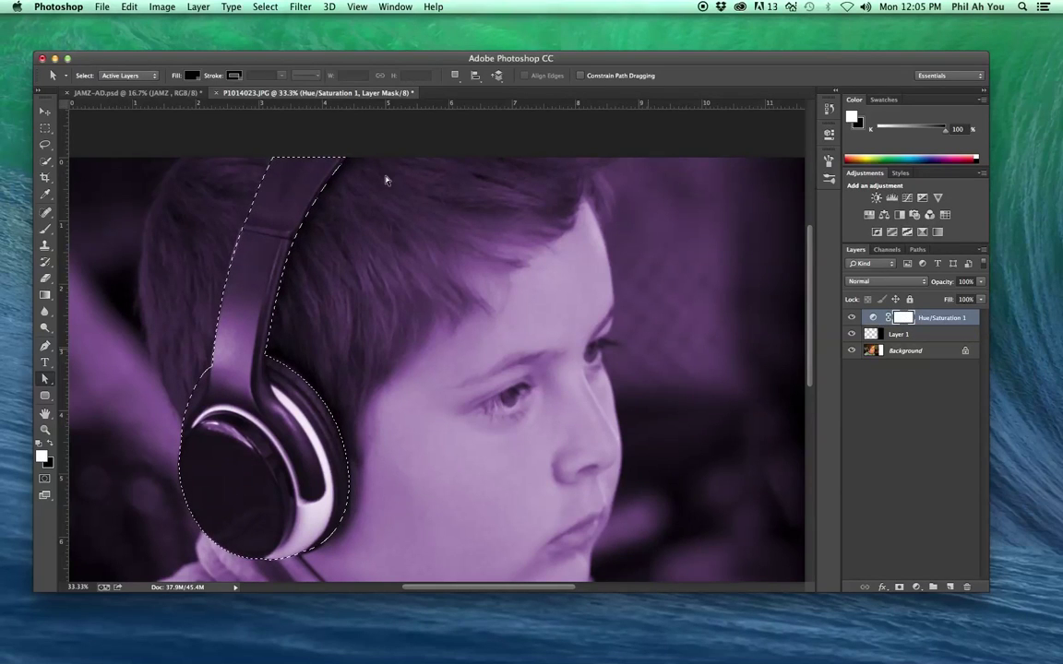
Fill the selected headphone area of the mask with Black, Normal mode, 100% opacity
{"action": "left_click", "coordinate": [128, 6]}
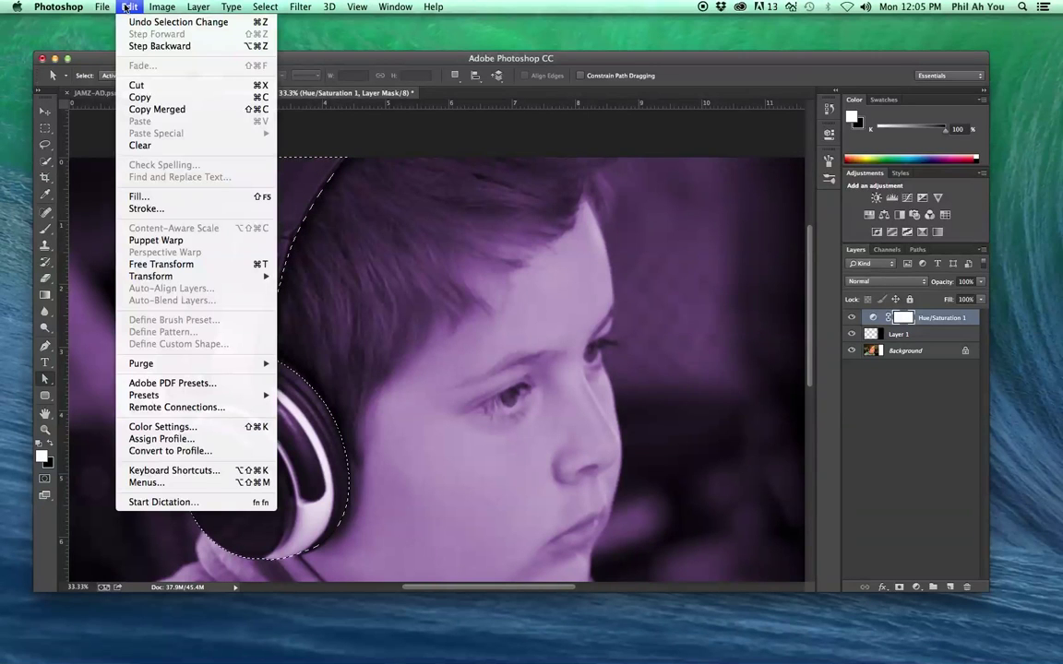
{"action": "left_click", "coordinate": [145, 200]}
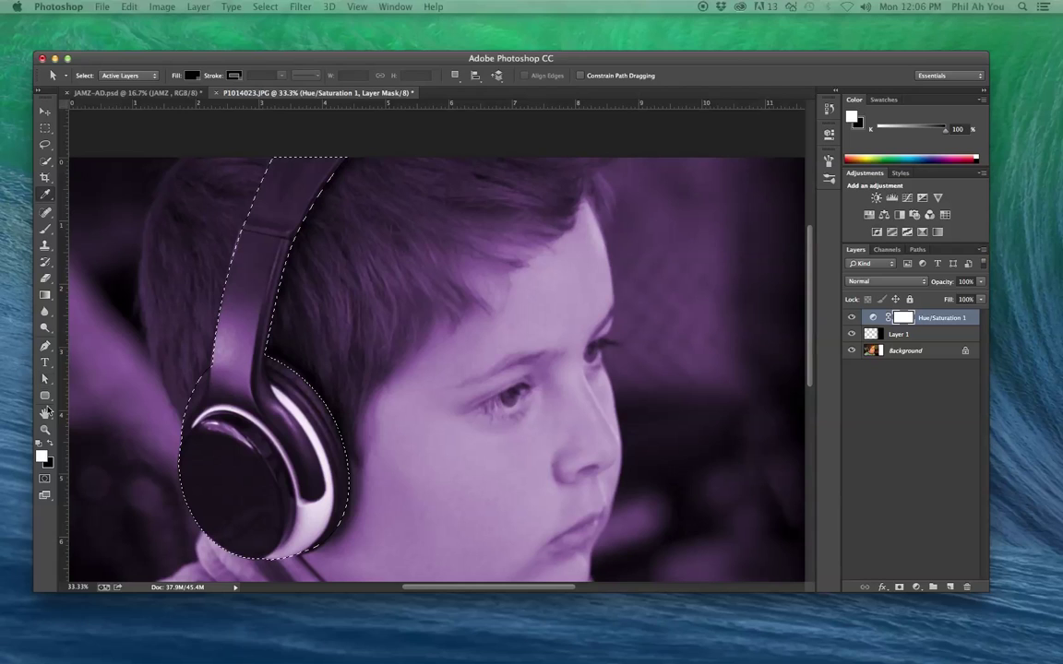
{"action": "key", "text": "i"}
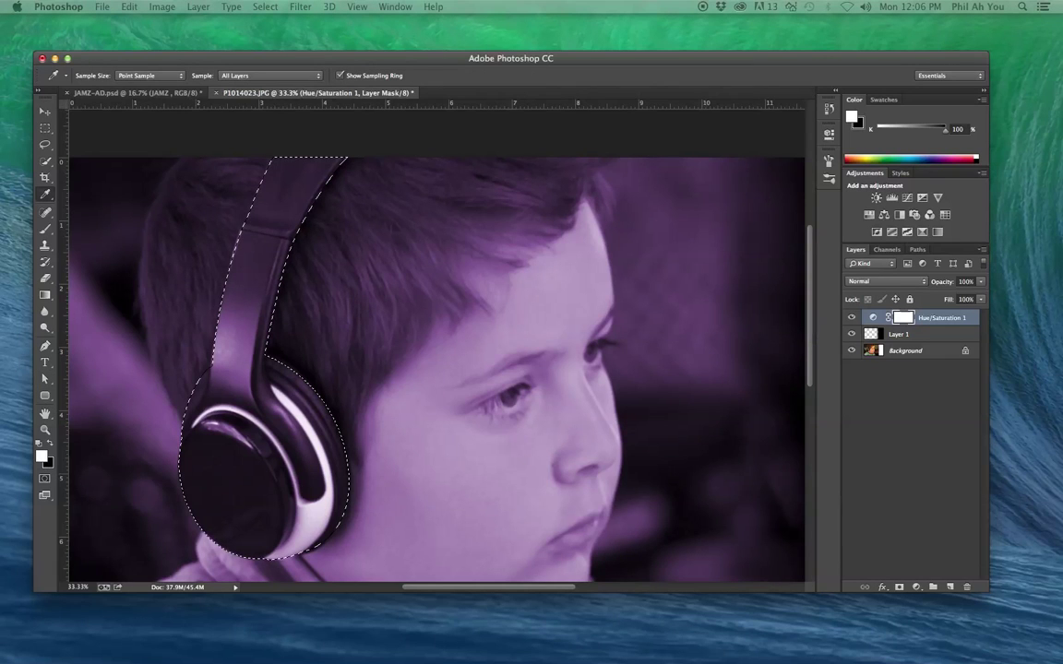
{"action": "left_click_drag", "start_coordinate": [220, 228], "coordinate": [465, 228]}
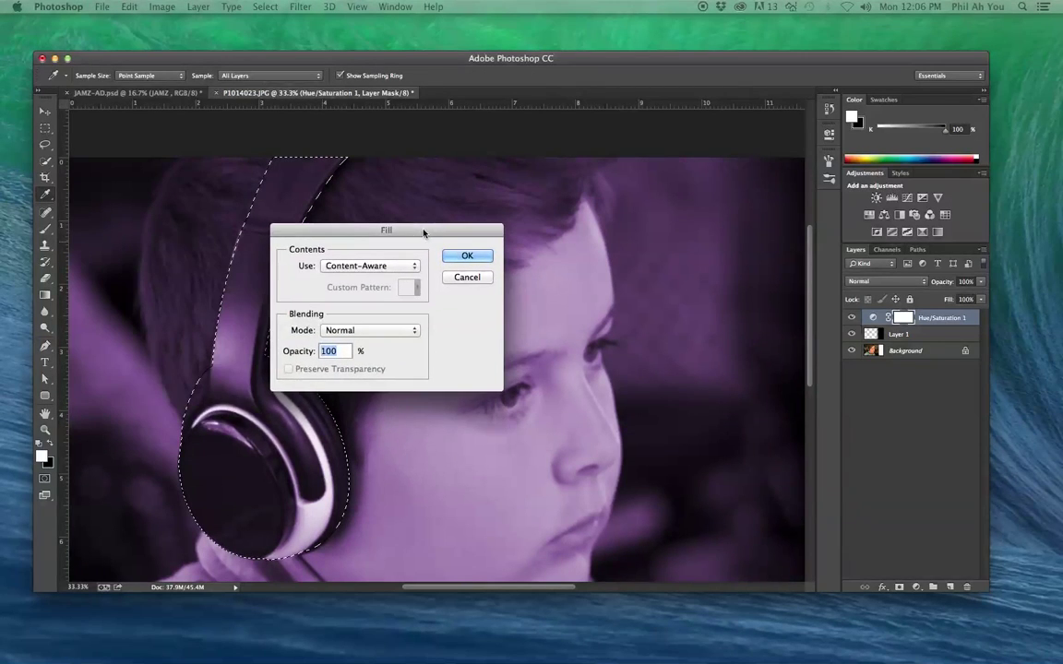
{"action": "left_click", "coordinate": [360, 330]}
{"action": "left_click", "coordinate": [355, 297]}
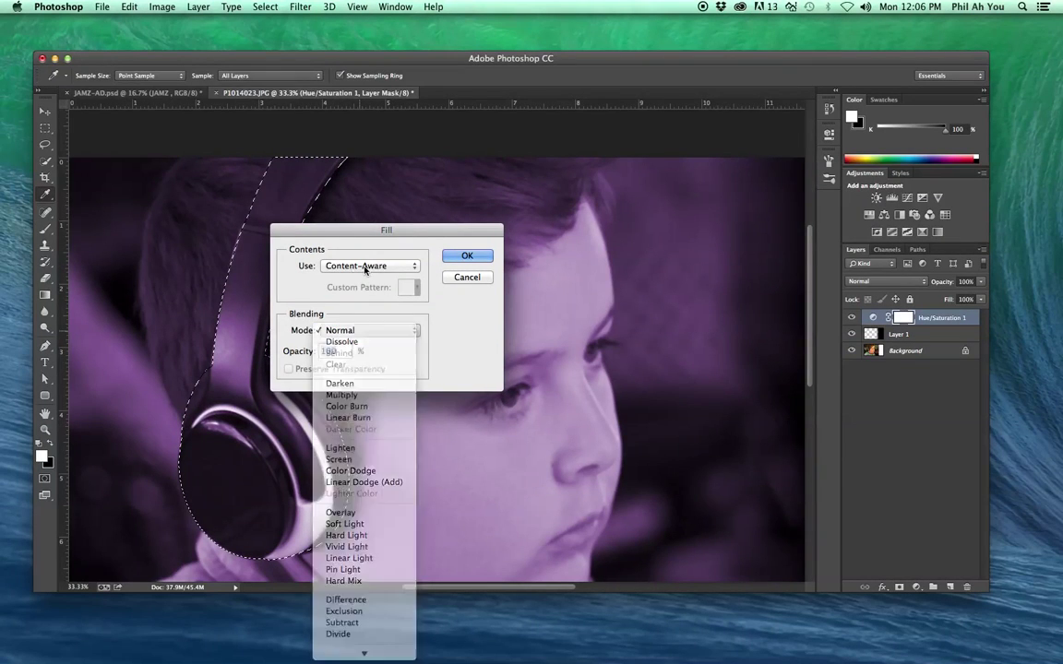
{"action": "left_click", "coordinate": [366, 267]}
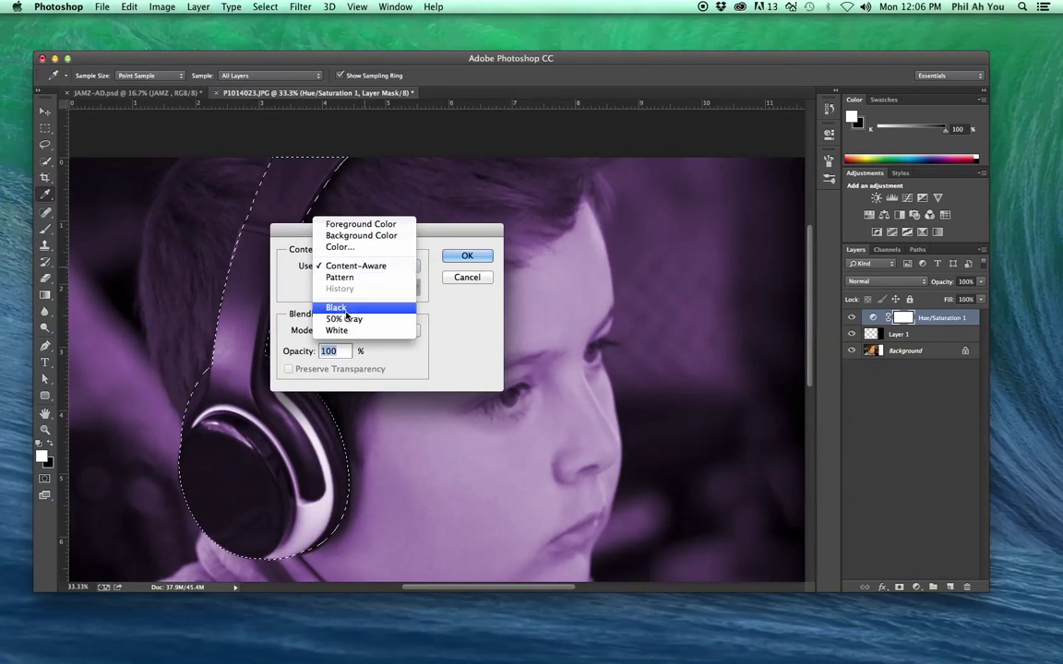
{"action": "left_click", "coordinate": [347, 310]}
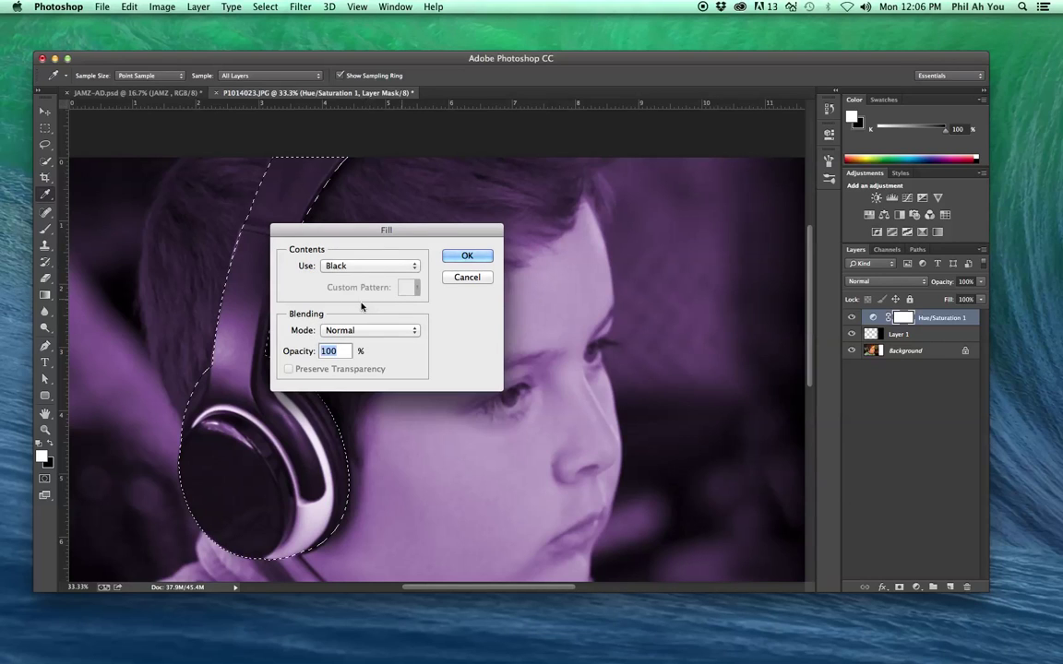
{"action": "left_click", "coordinate": [468, 256]}
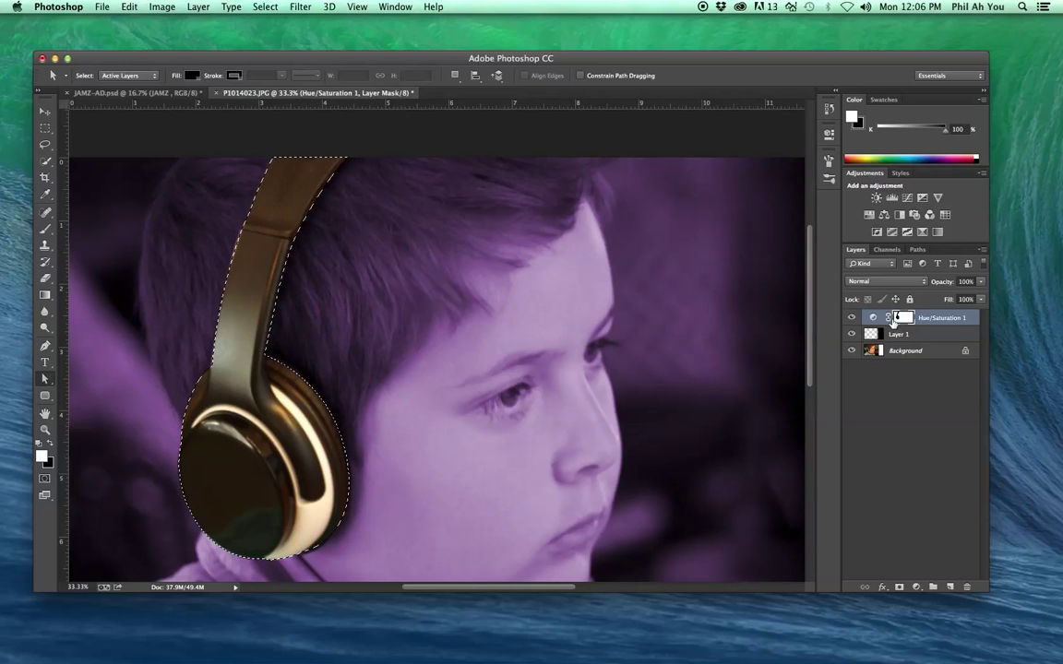
Deselect the headphone selection
{"action": "left_click", "coordinate": [265, 7]}
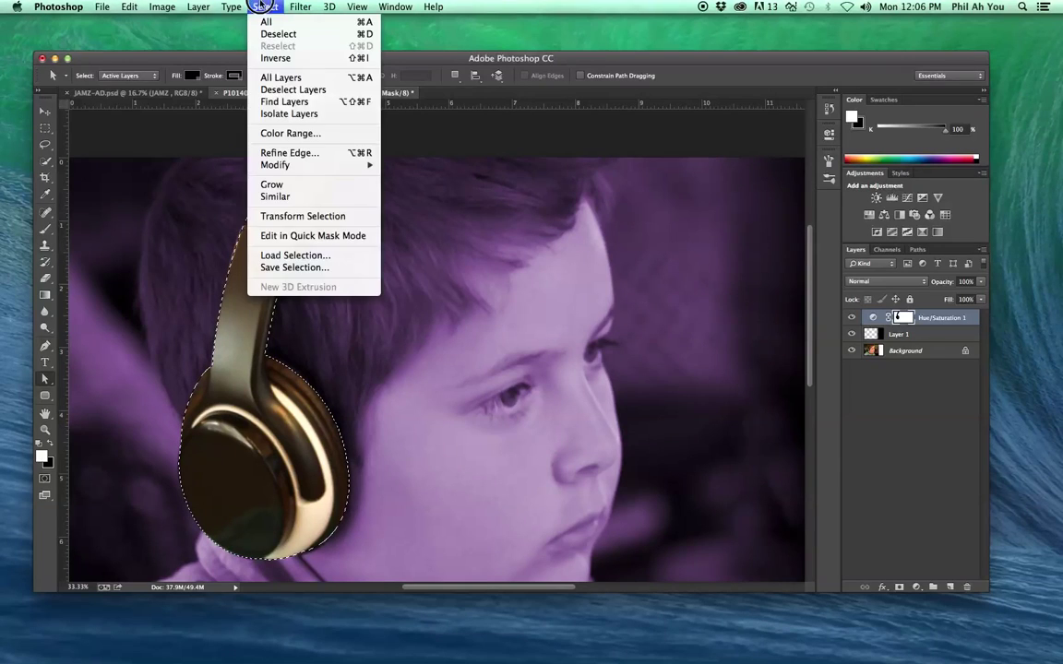
{"action": "left_click", "coordinate": [291, 77]}
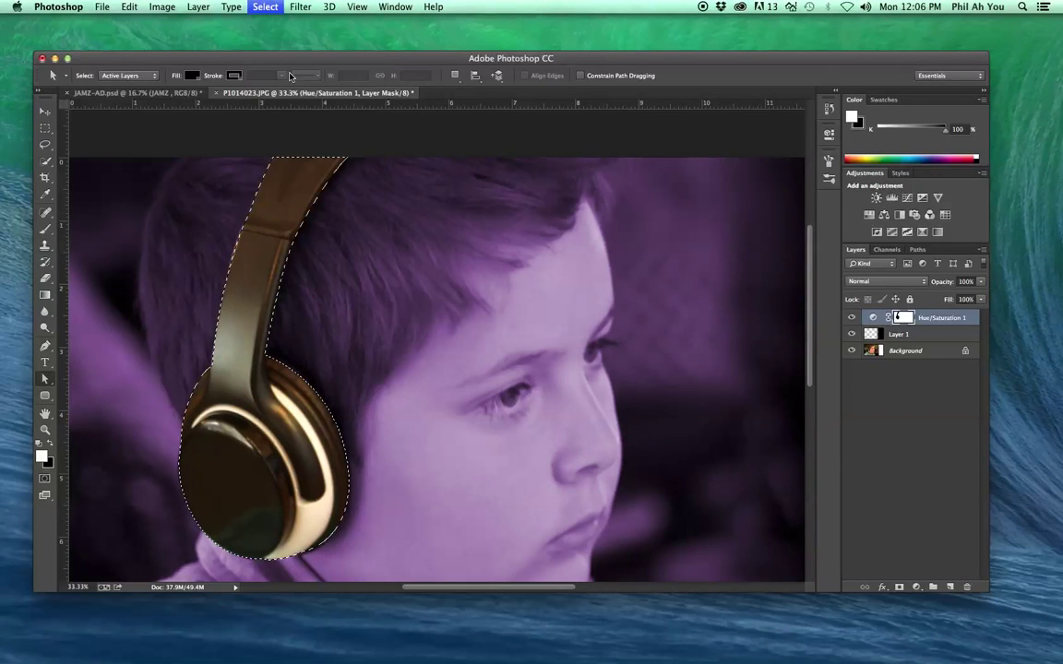
{"action": "left_click", "coordinate": [261, 6]}
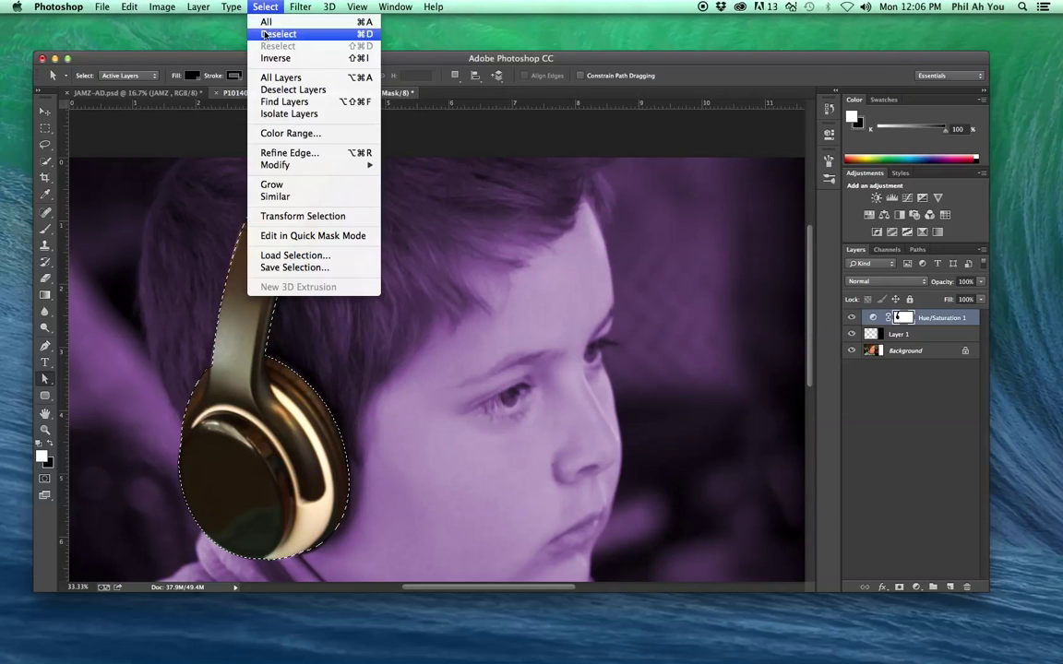
{"action": "left_click", "coordinate": [274, 35]}
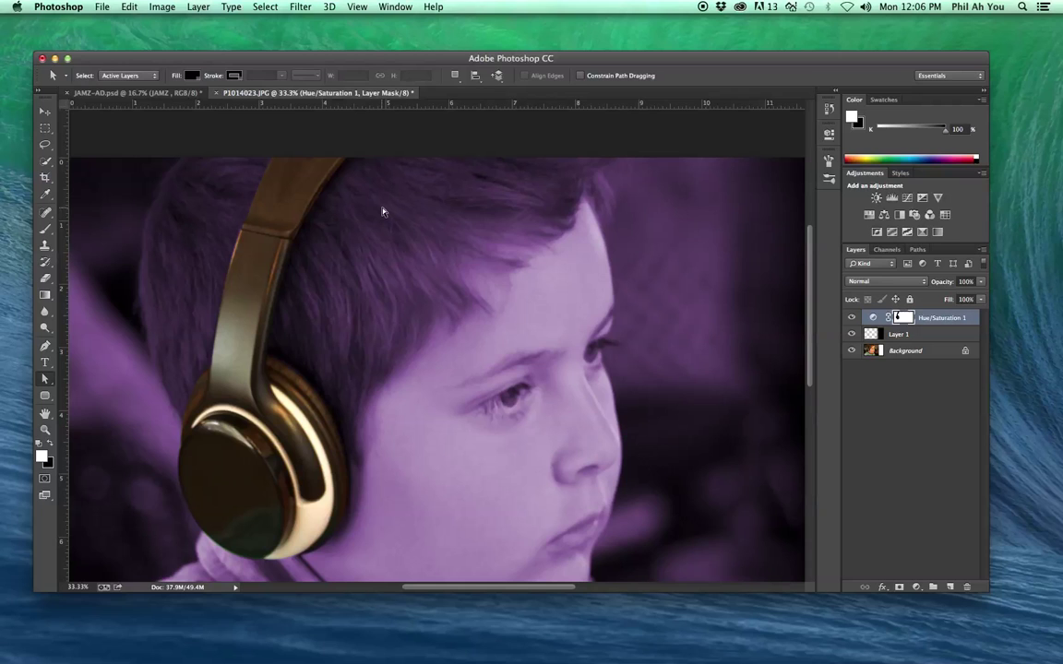
Zoom out to 12.5% so the whole photo fits the window
{"action": "key", "text": "super+equal"}
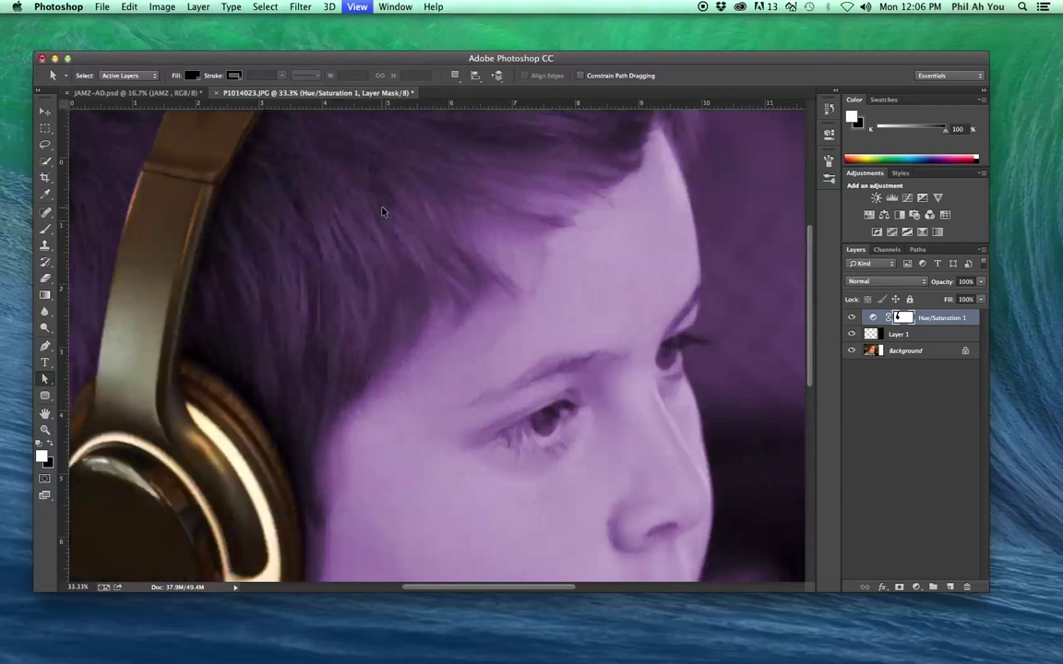
{"action": "key", "text": "super+minus"}
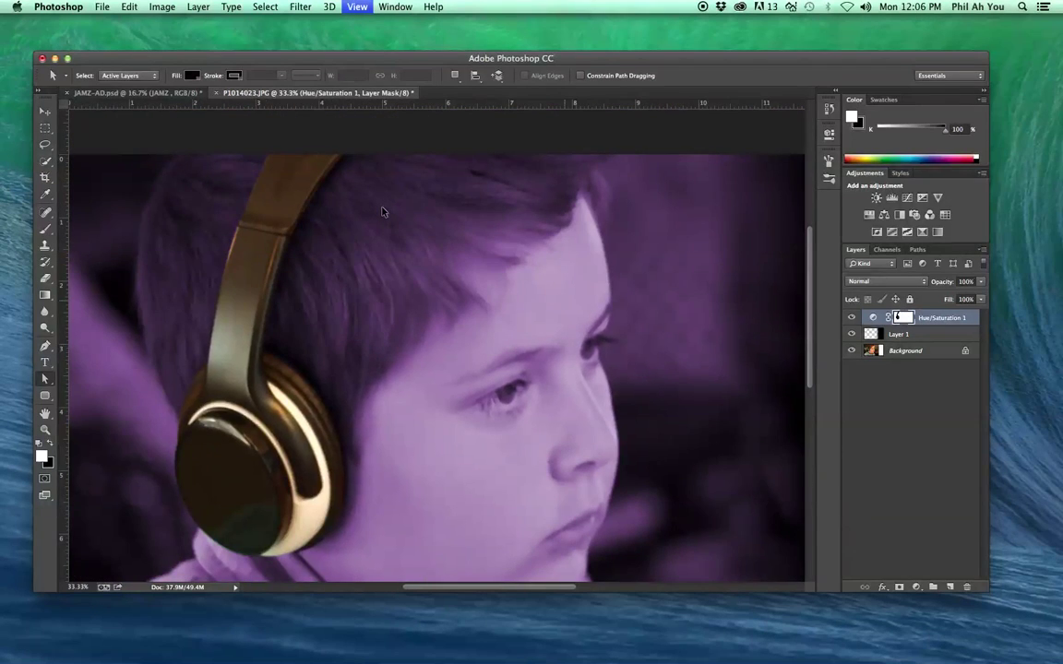
{"action": "key", "text": "super+minus"}
{"action": "key", "text": "super+minus"}
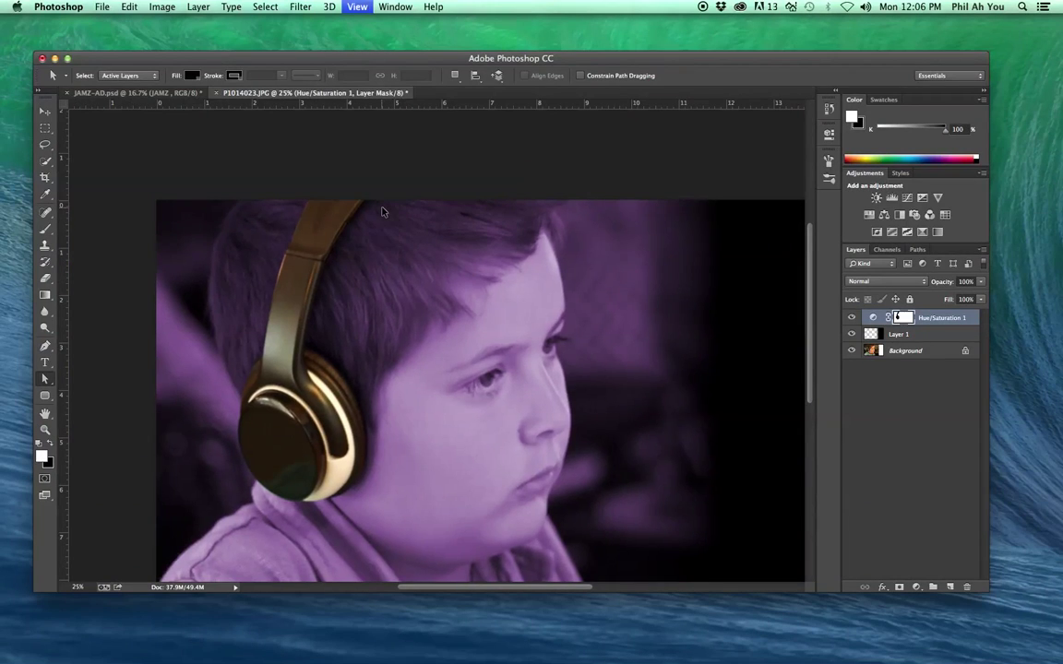
{"action": "key", "text": "super+minus"}
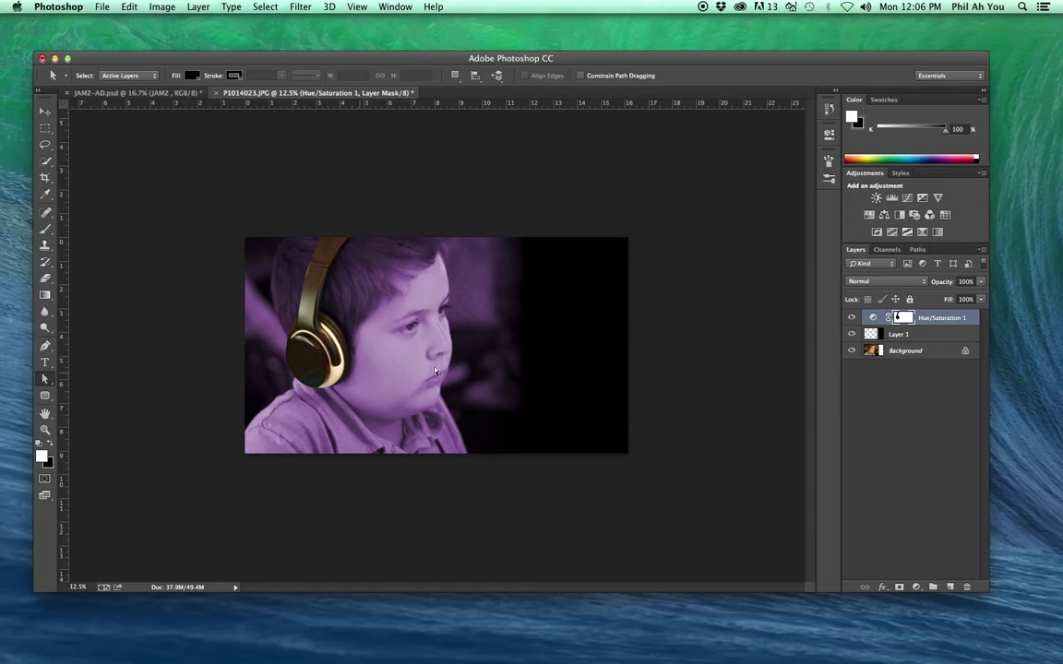
Save the image as JAMZ-BACKGROUND in Photoshop format in the JamzAd folder
{"action": "left_click", "coordinate": [103, 7]}
{"action": "left_click", "coordinate": [102, 8]}
{"action": "left_click", "coordinate": [104, 5]}
{"action": "left_click", "coordinate": [103, 7]}
{"action": "left_click", "coordinate": [103, 8]}
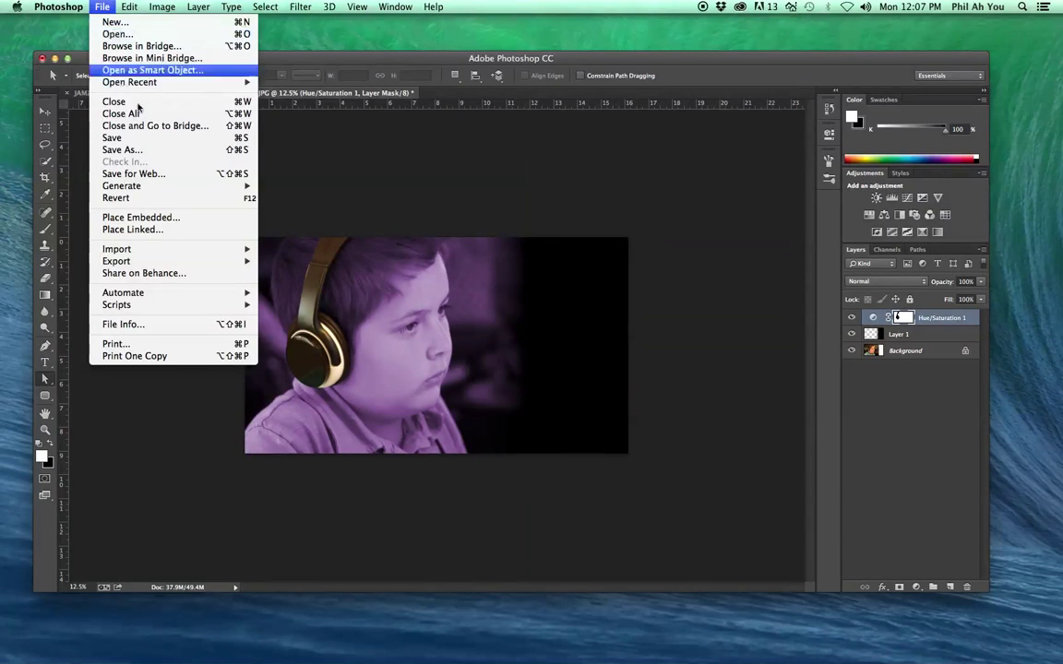
{"action": "left_click", "coordinate": [132, 149]}
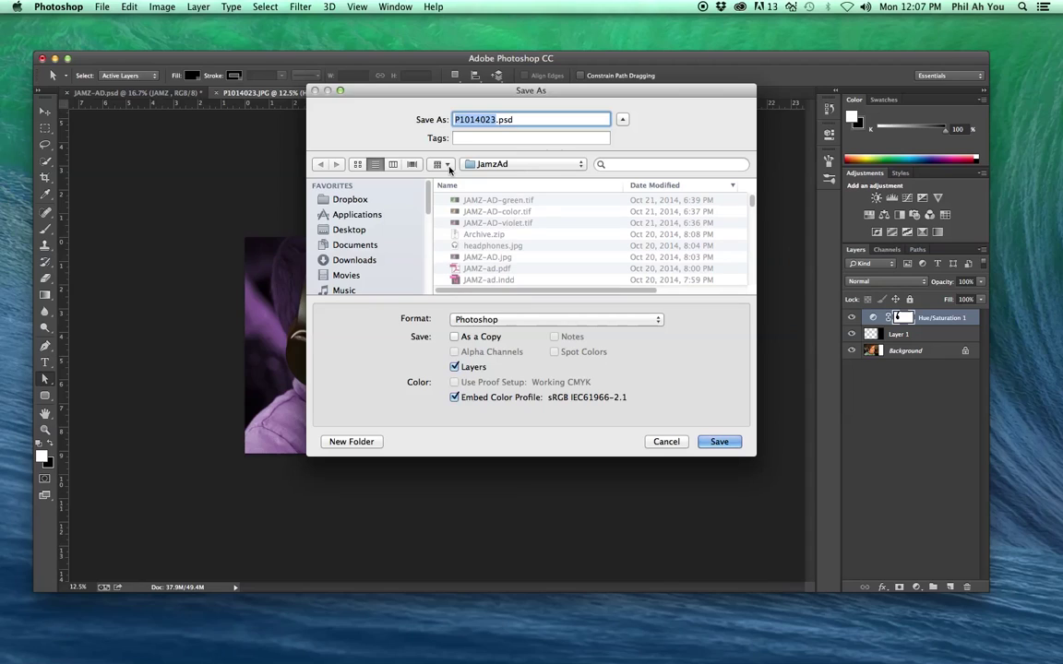
{"action": "type", "text": "JAM"}
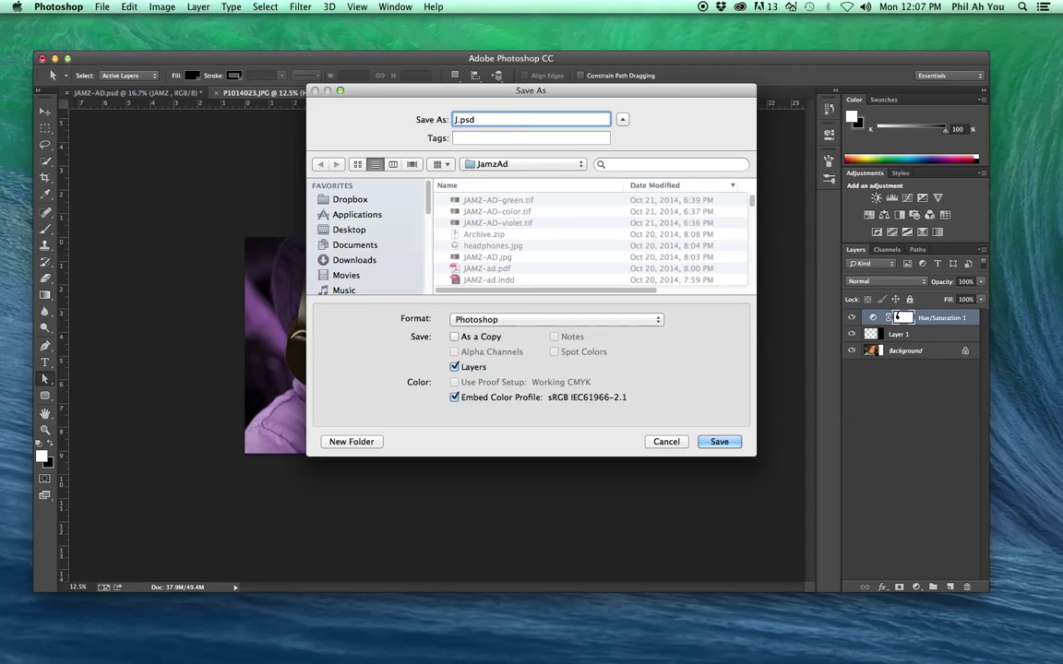
{"action": "type", "text": "Z-"}
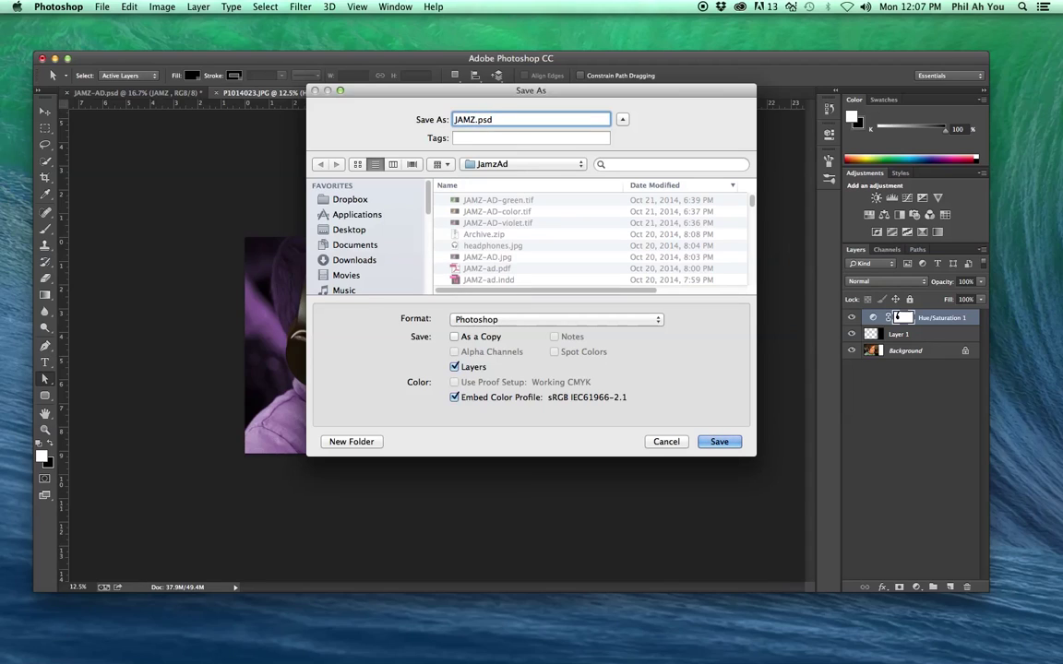
{"action": "type", "text": "BACK"}
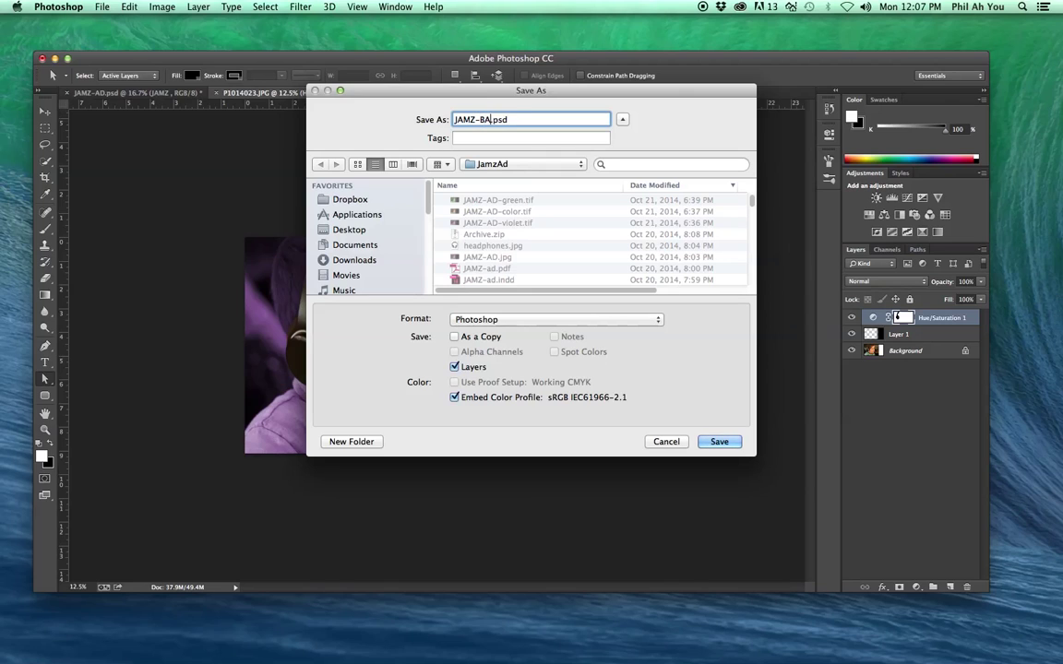
{"action": "type", "text": "GROUN"}
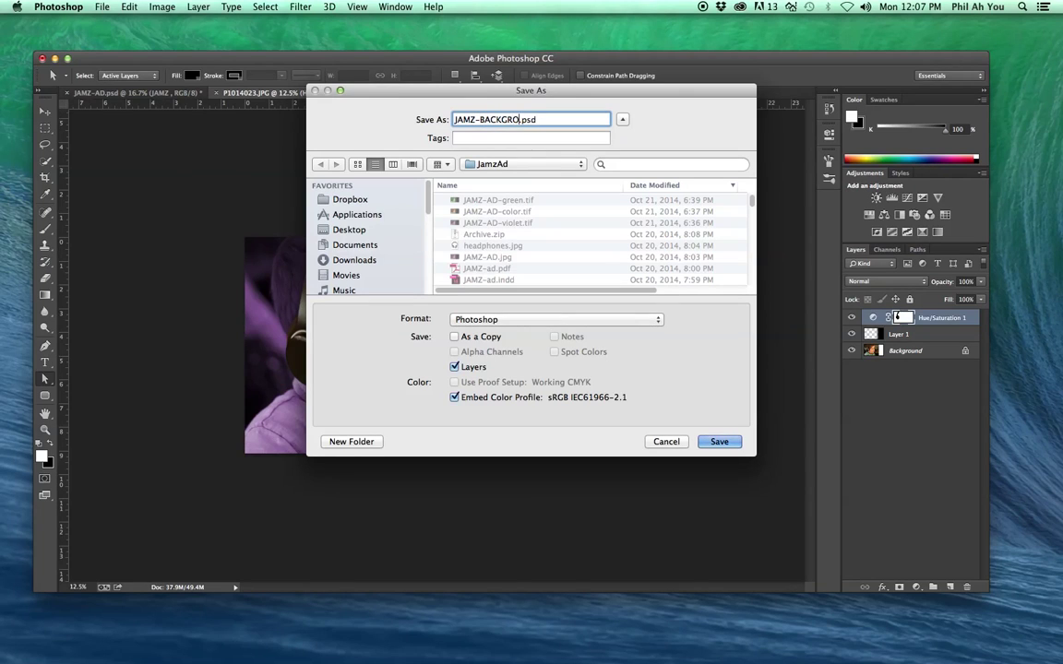
{"action": "type", "text": "D"}
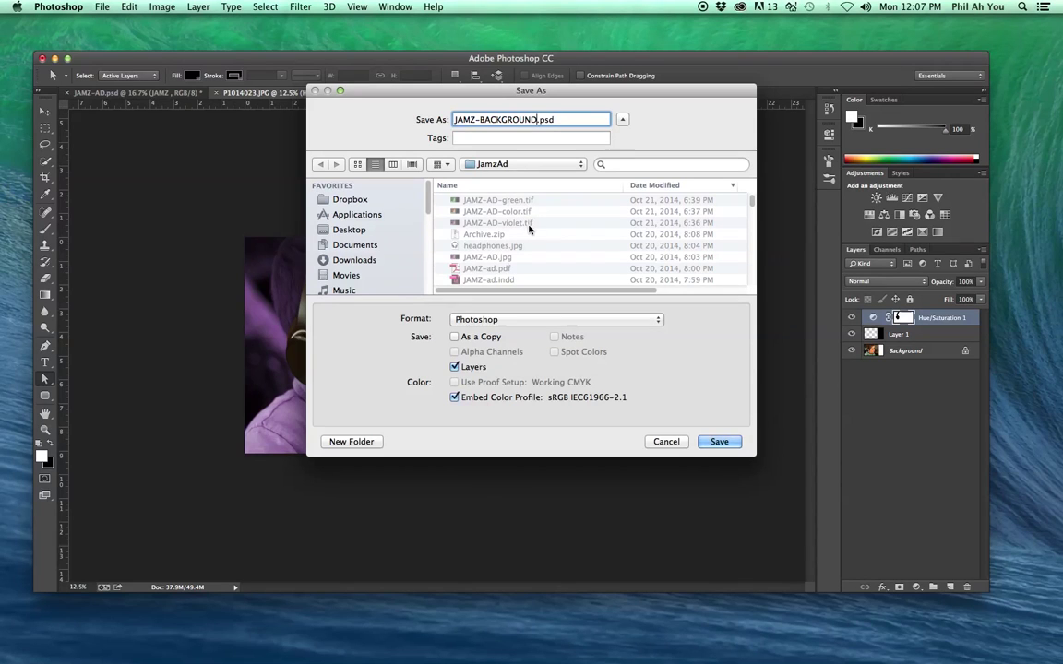
{"action": "scroll", "coordinate": [527, 228], "scroll_direction": "down", "scroll_amount": 2}
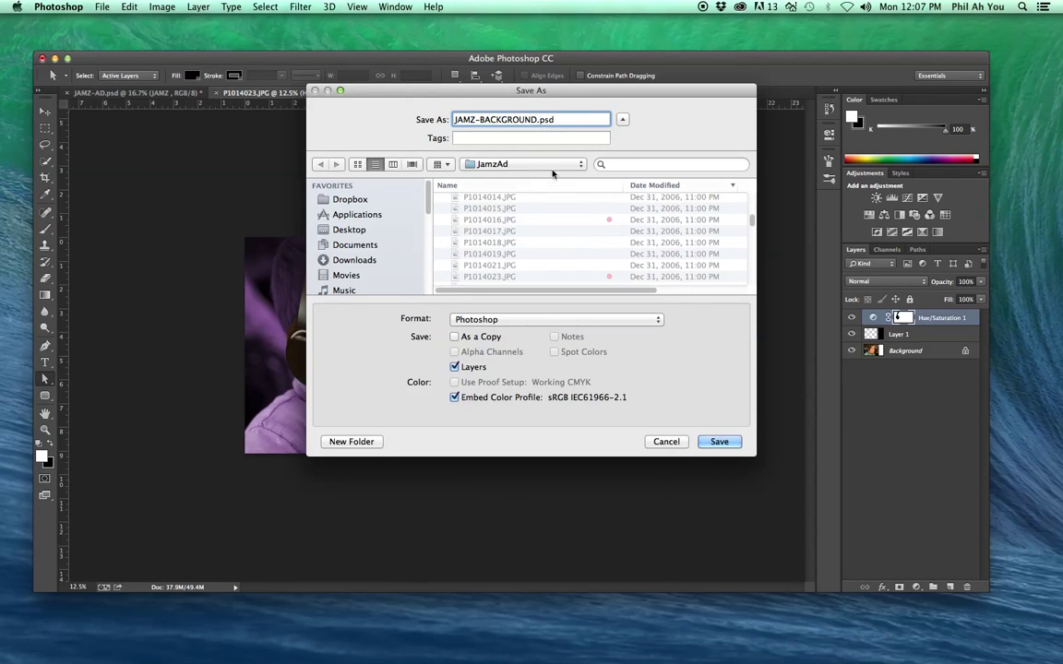
{"action": "left_click", "coordinate": [719, 442]}
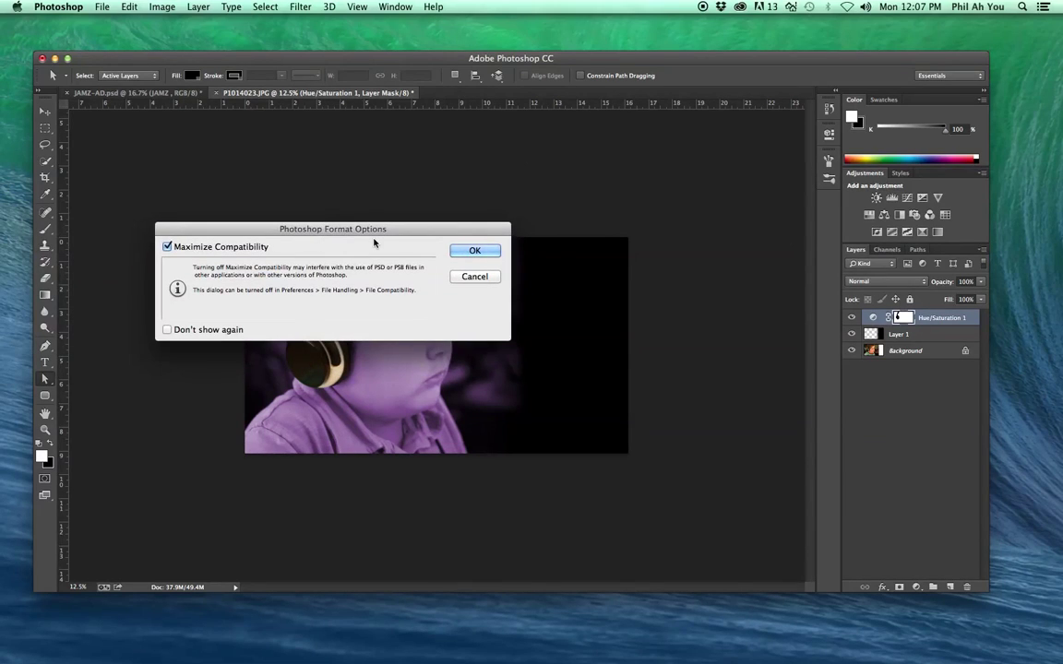
Confirm the Photoshop Format Options with Maximize Compatibility left checked
{"action": "left_click", "coordinate": [471, 250]}
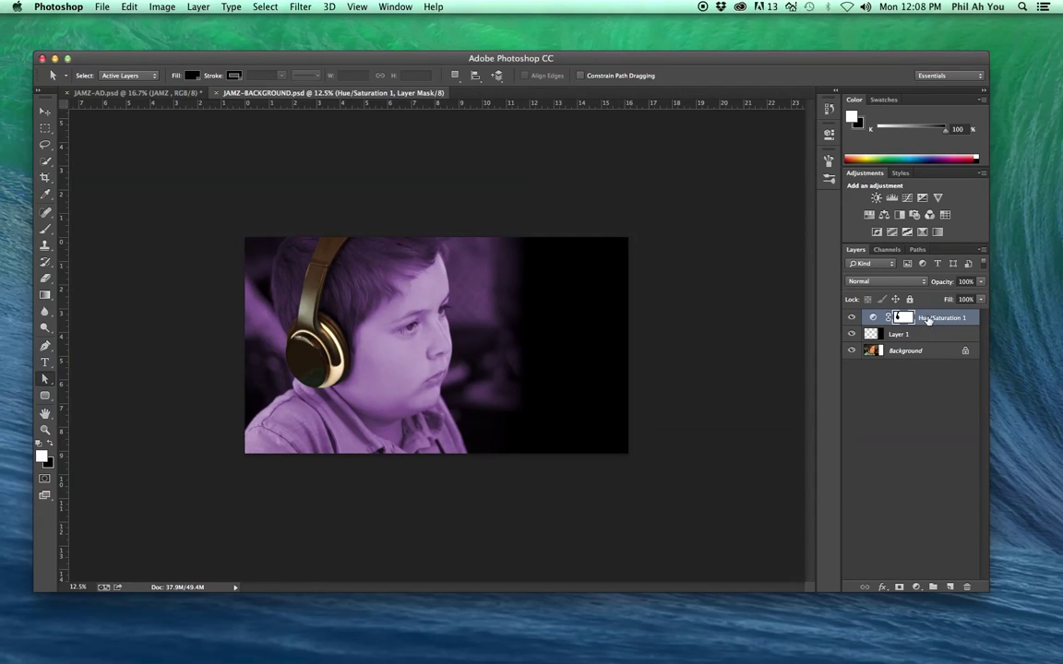
Create a Hue/Saturation 1 copy layer by dragging the adjustment onto the New Layer icon
{"action": "left_click_drag", "start_coordinate": [928, 319], "coordinate": [951, 585]}
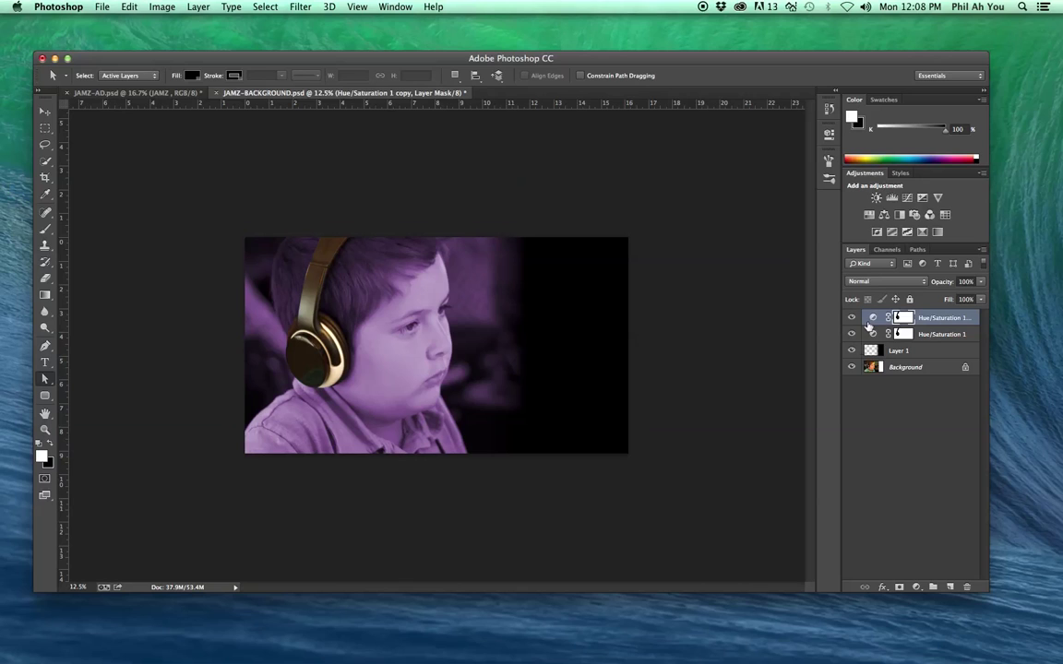
Set the copy's Hue to 119 for a green tint and delete its layer mask
{"action": "double_click", "coordinate": [872, 318]}
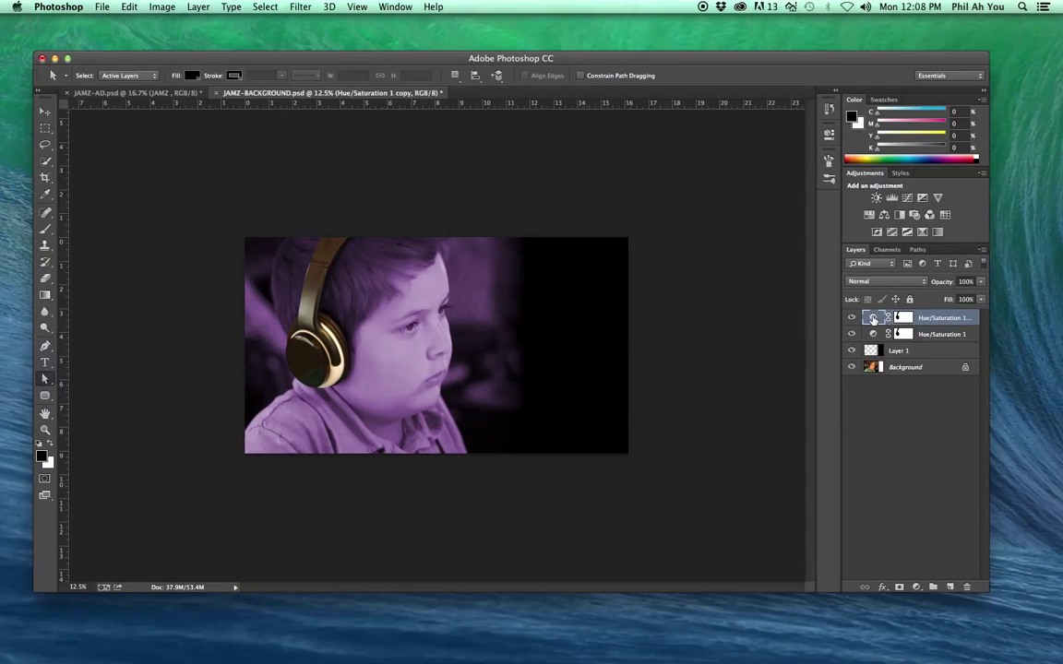
{"action": "left_click_drag", "start_coordinate": [701, 209], "coordinate": [697, 214]}
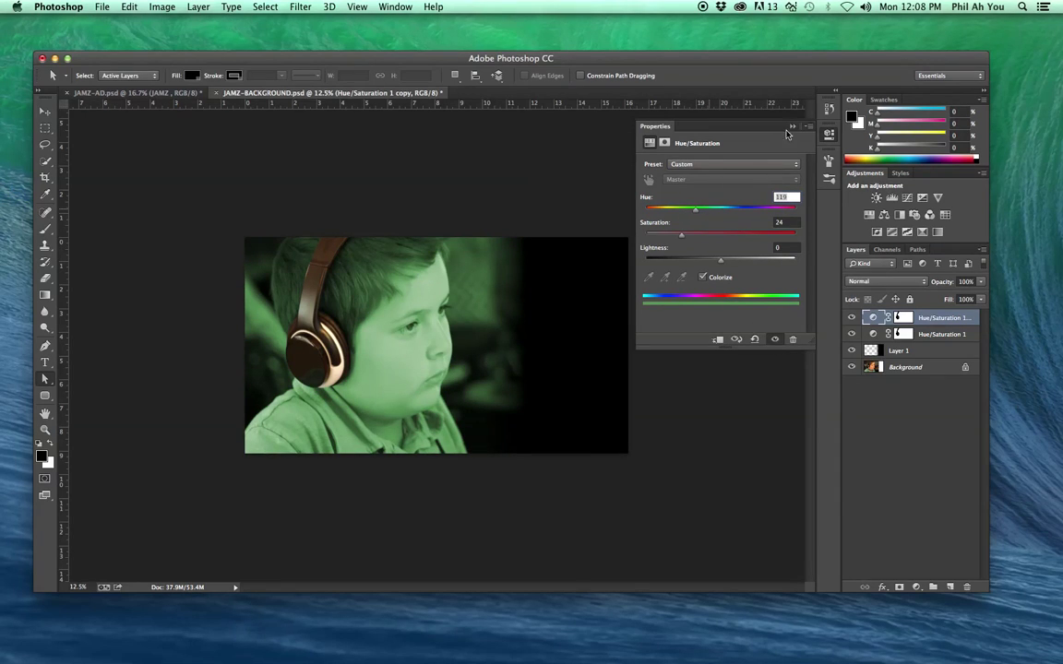
{"action": "left_click", "coordinate": [791, 126]}
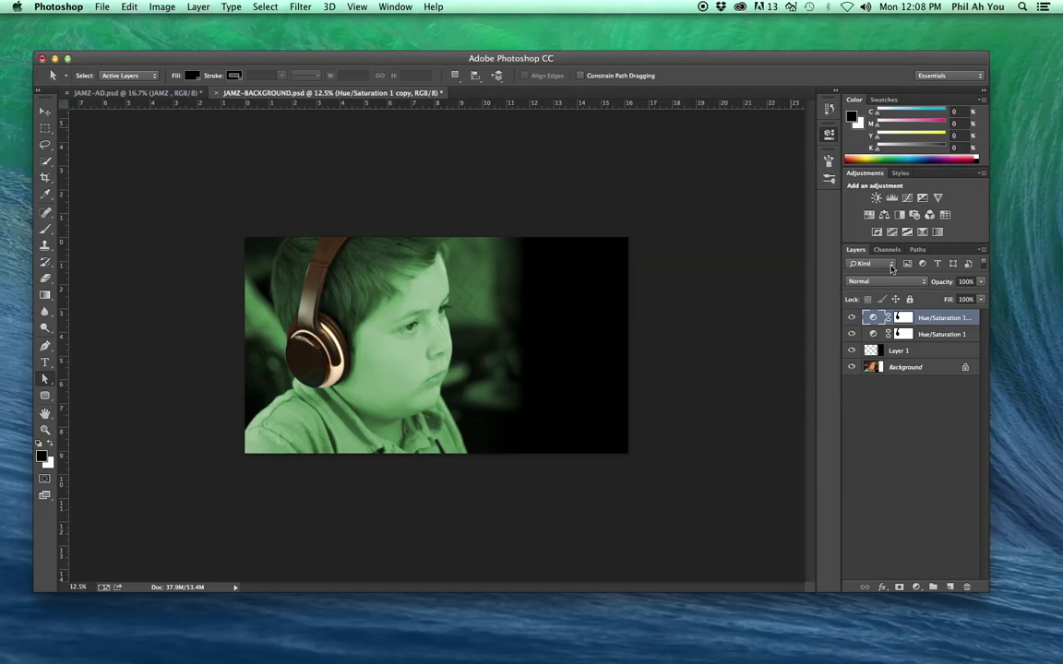
{"action": "right_click", "coordinate": [902, 318]}
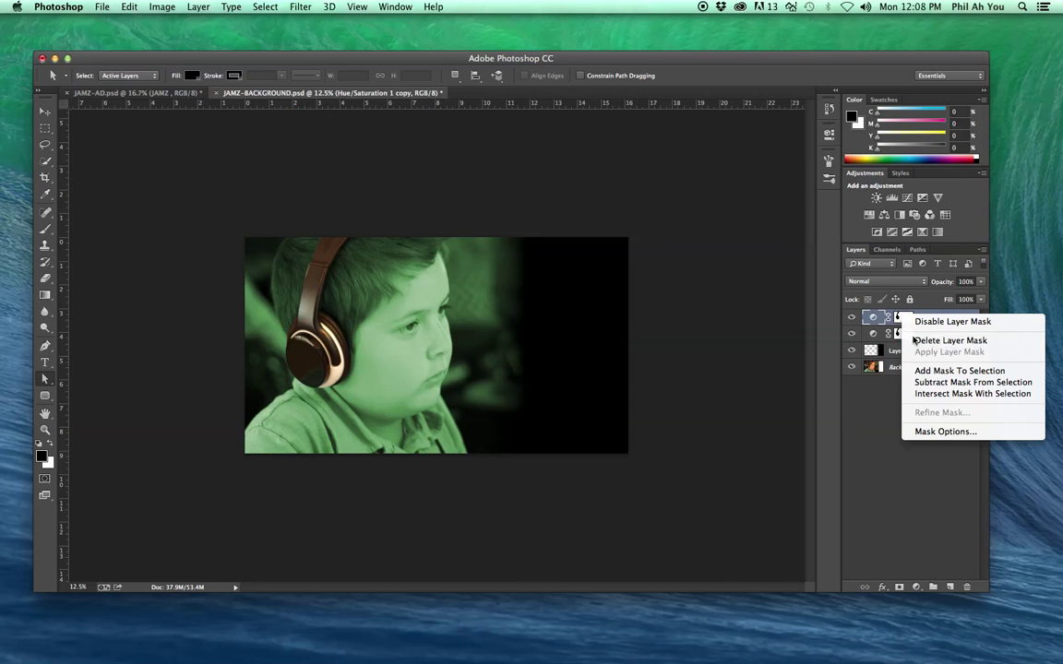
{"action": "left_click", "coordinate": [926, 342]}
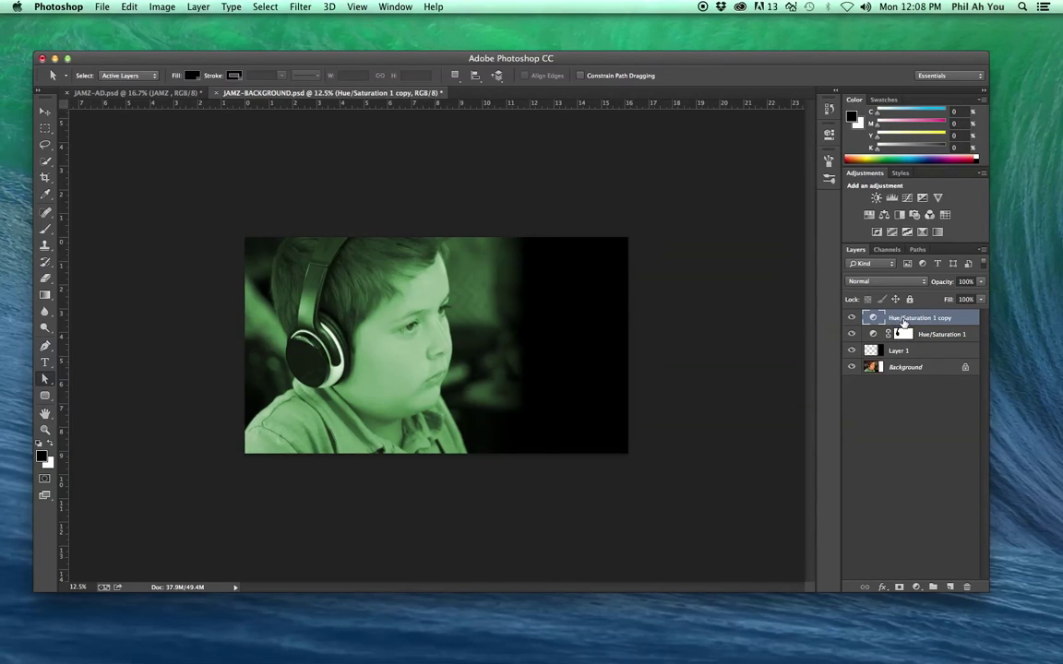
Save the green version and flatten the image into a single Background layer
{"action": "left_click", "coordinate": [853, 334]}
{"action": "mouse_move", "coordinate": [914, 319]}
{"action": "left_mouse_down"}
{"action": "mouse_move", "coordinate": [937, 373]}
{"action": "mouse_move", "coordinate": [952, 585]}
{"action": "mouse_move", "coordinate": [920, 474]}
{"action": "mouse_move", "coordinate": [918, 319]}
{"action": "left_mouse_up"}
{"action": "left_click", "coordinate": [851, 335]}
{"action": "left_click", "coordinate": [101, 8]}
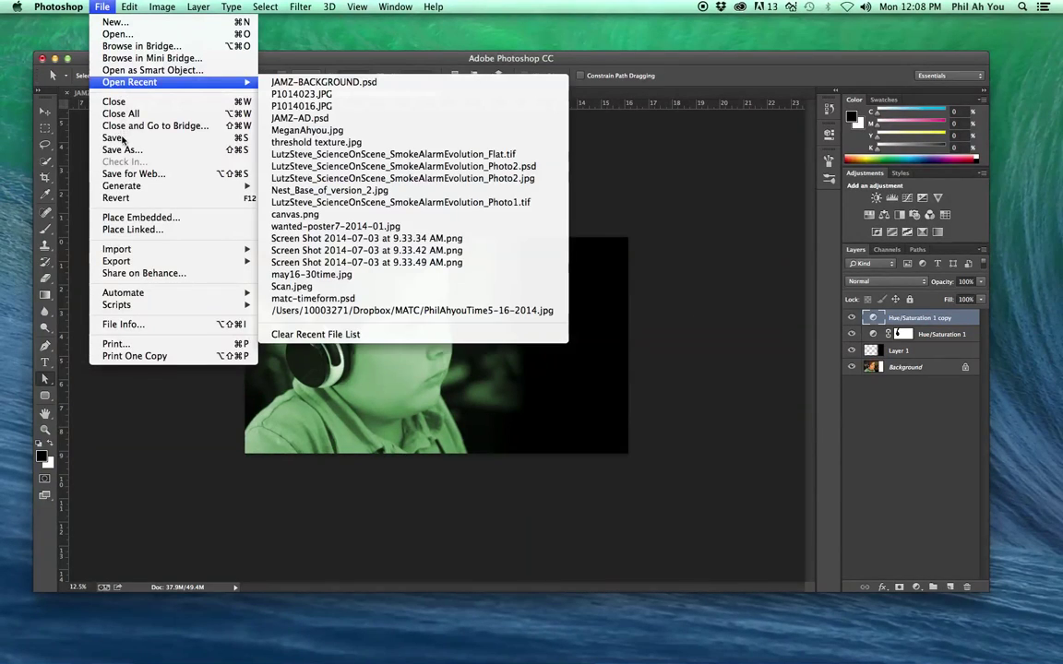
{"action": "left_click", "coordinate": [118, 137]}
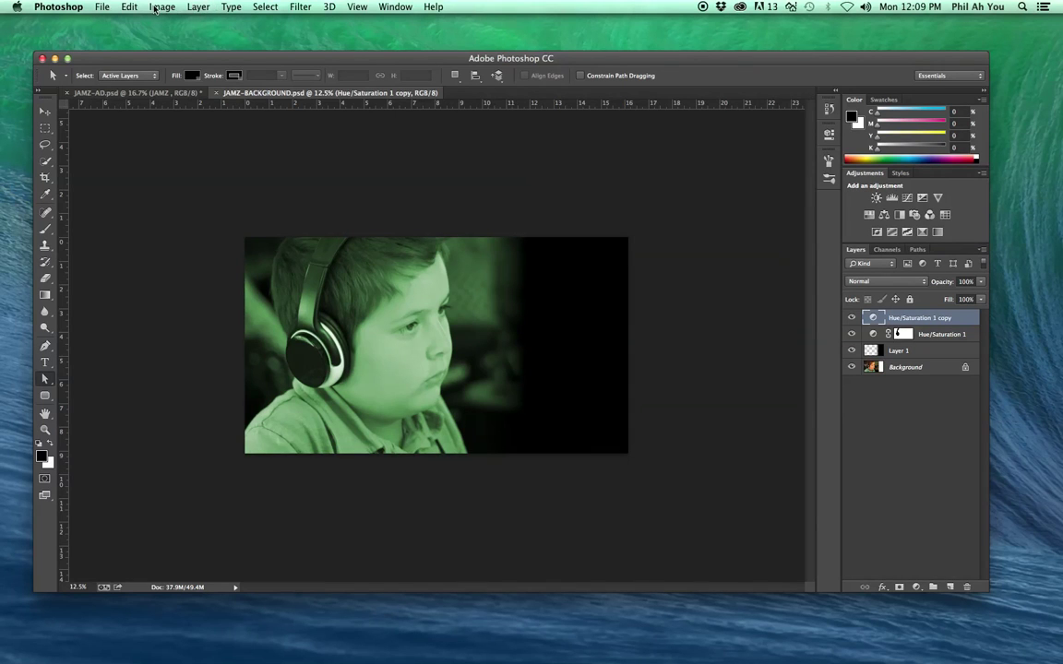
{"action": "left_click", "coordinate": [200, 6]}
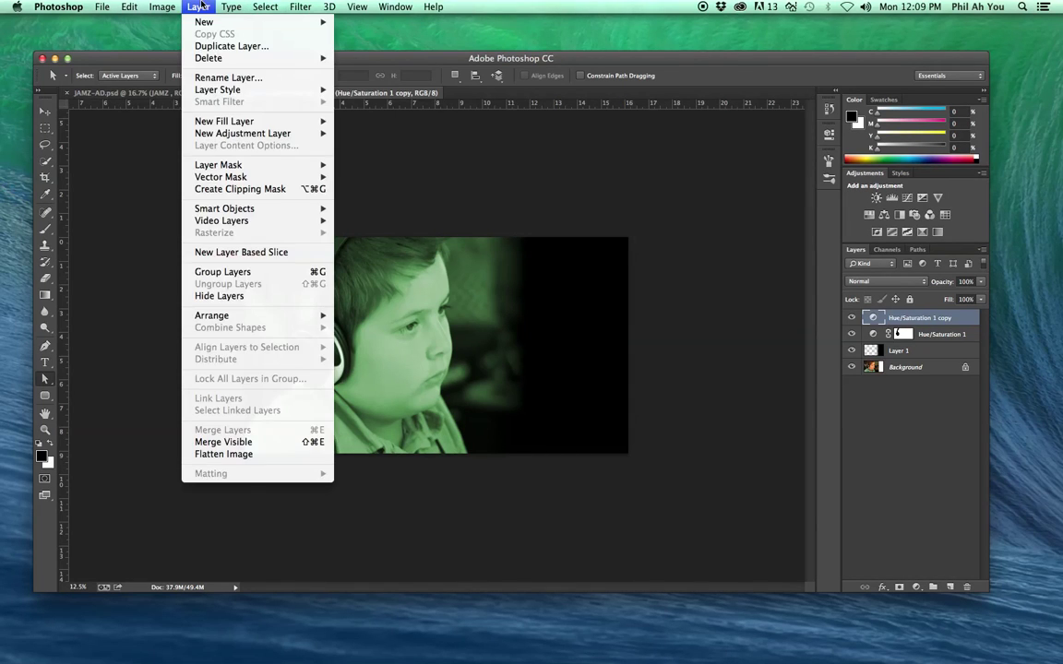
{"action": "left_click", "coordinate": [232, 455]}
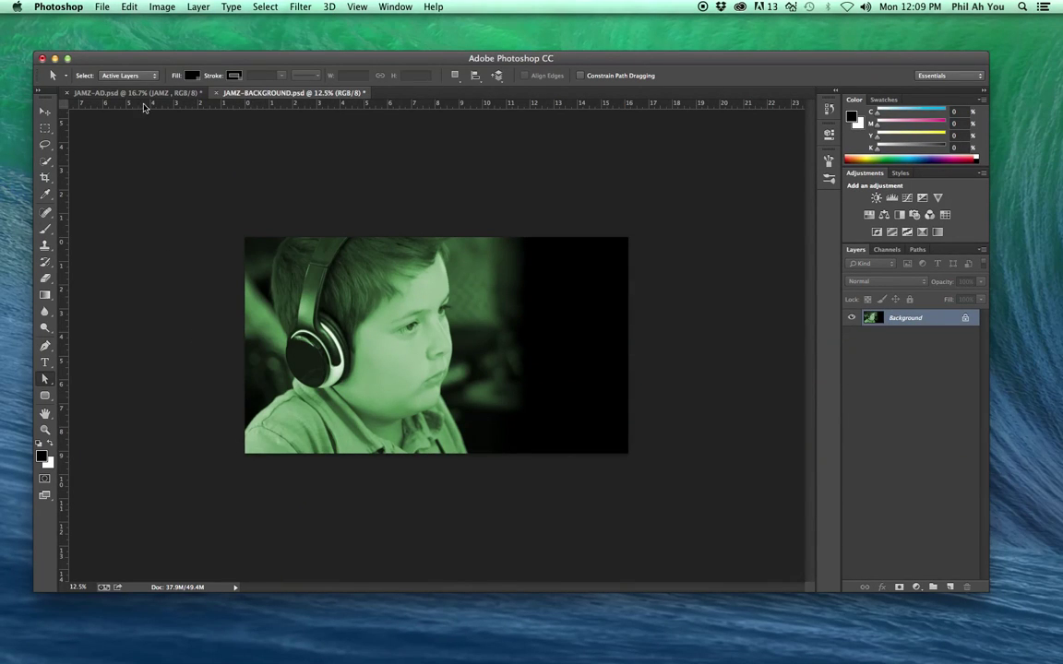
{"action": "left_click", "coordinate": [103, 6]}
{"action": "left_click", "coordinate": [118, 41]}
{"action": "left_click", "coordinate": [104, 7]}
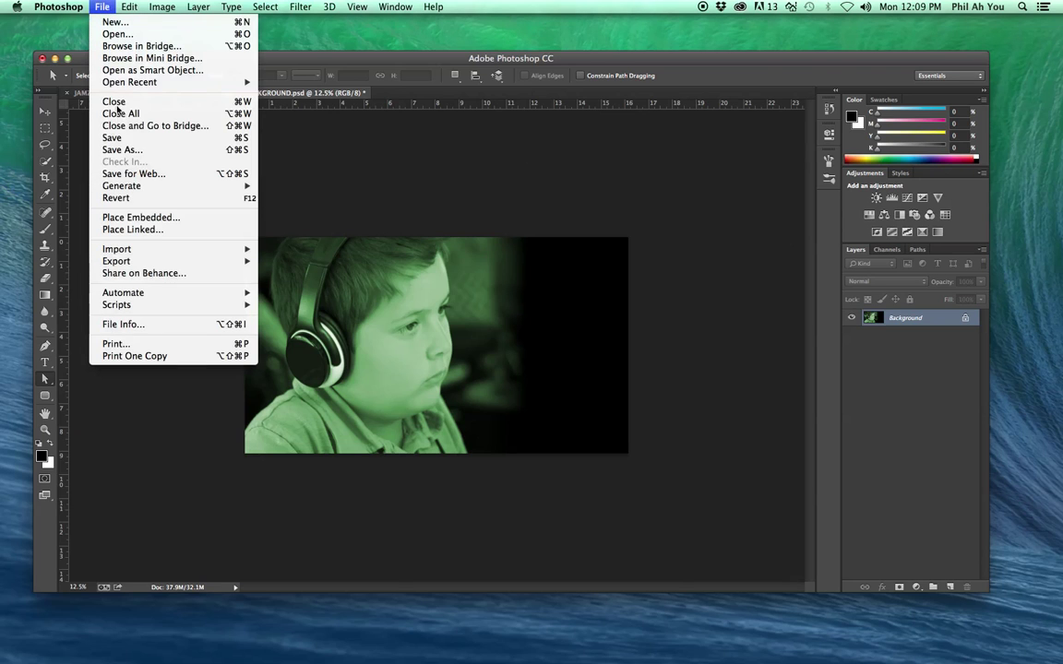
{"action": "left_click", "coordinate": [129, 152]}
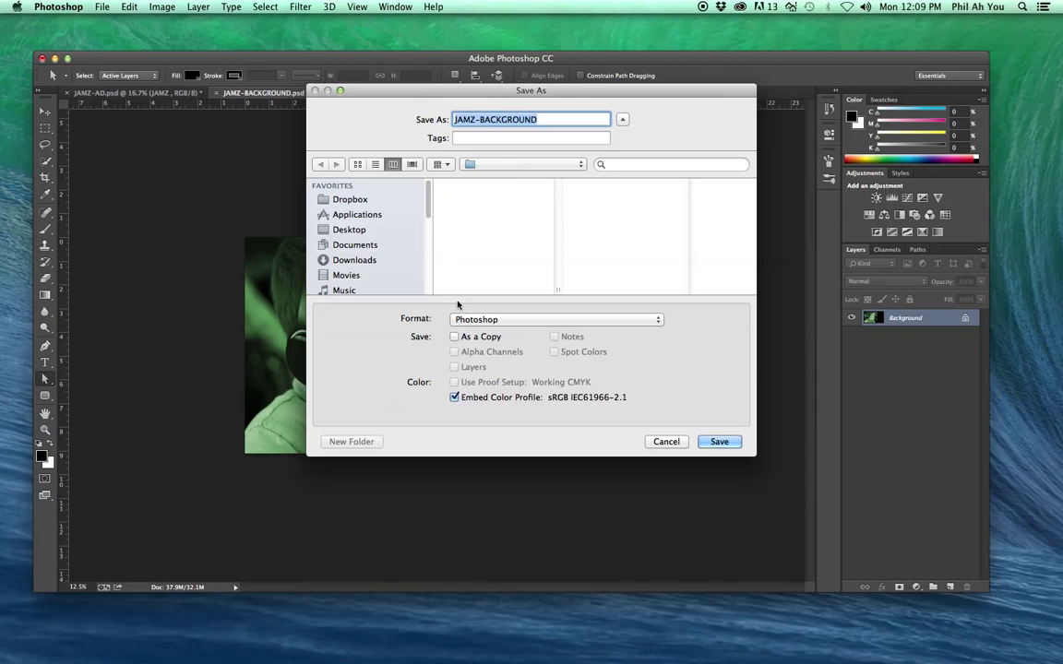
{"action": "left_click", "coordinate": [484, 320]}
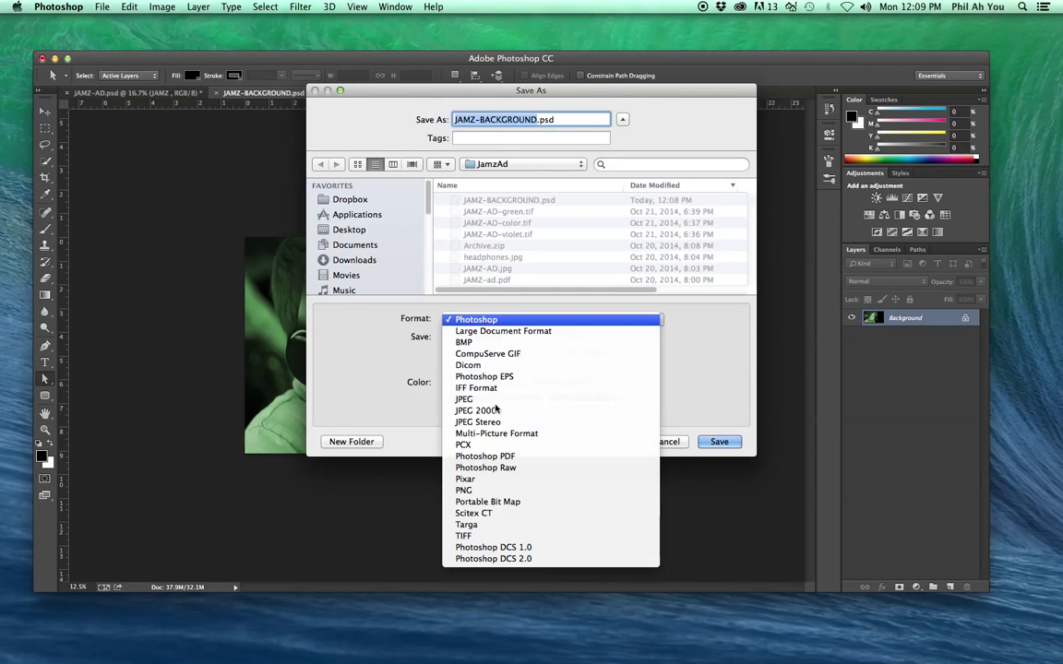
{"action": "left_click", "coordinate": [475, 536]}
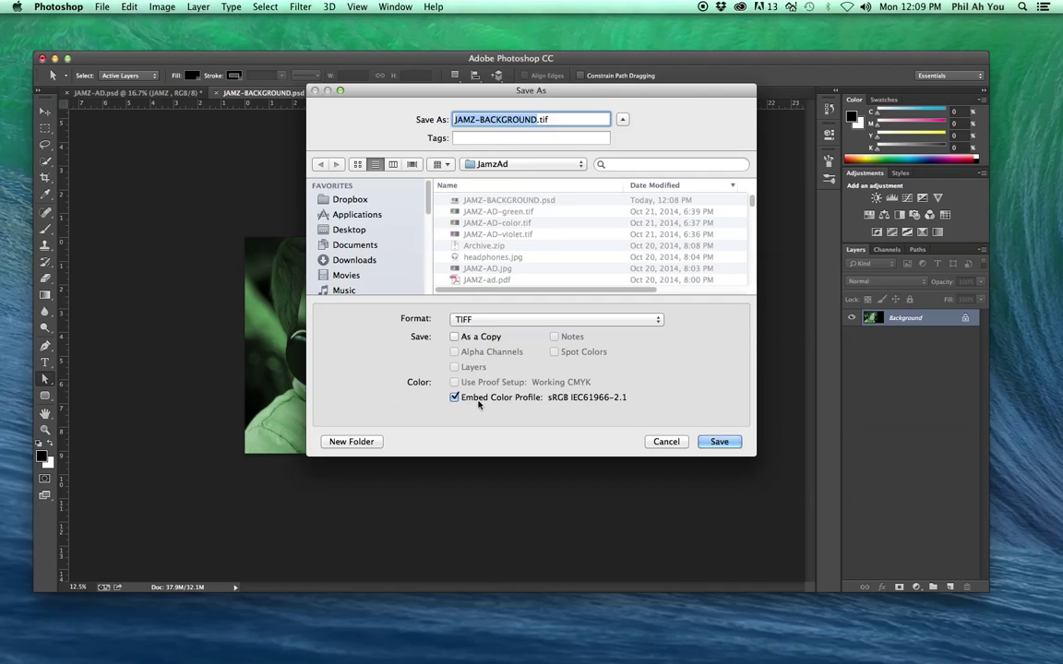
{"action": "left_click", "coordinate": [666, 441]}
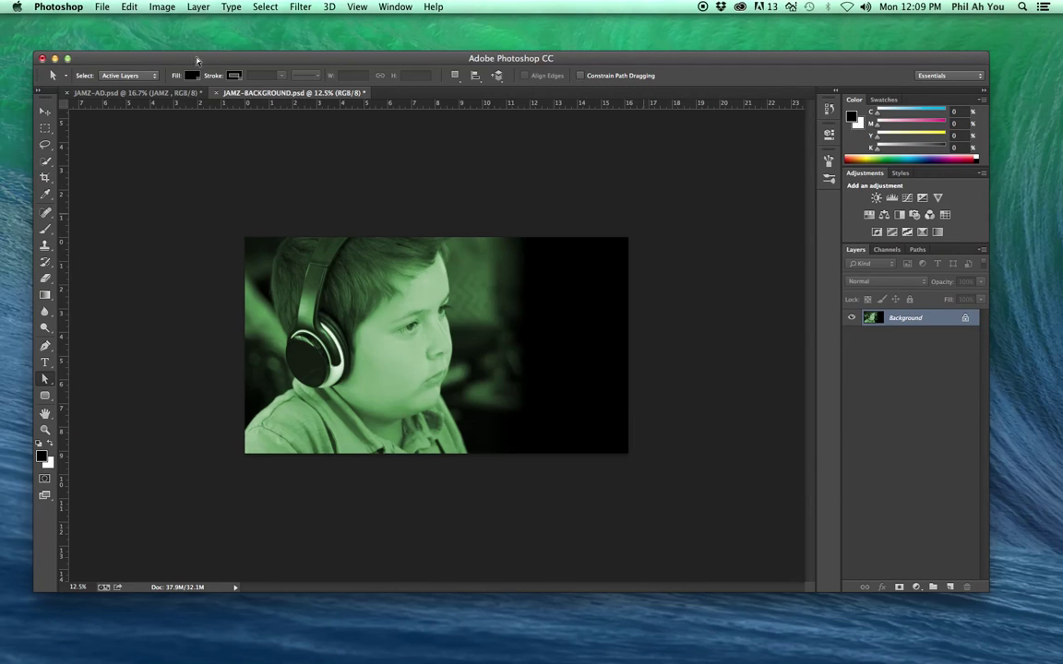
Switch the green image to CMYK Color, accepting the U.S. Web Coated (SWOP) v2 warning
{"action": "left_click", "coordinate": [155, 8]}
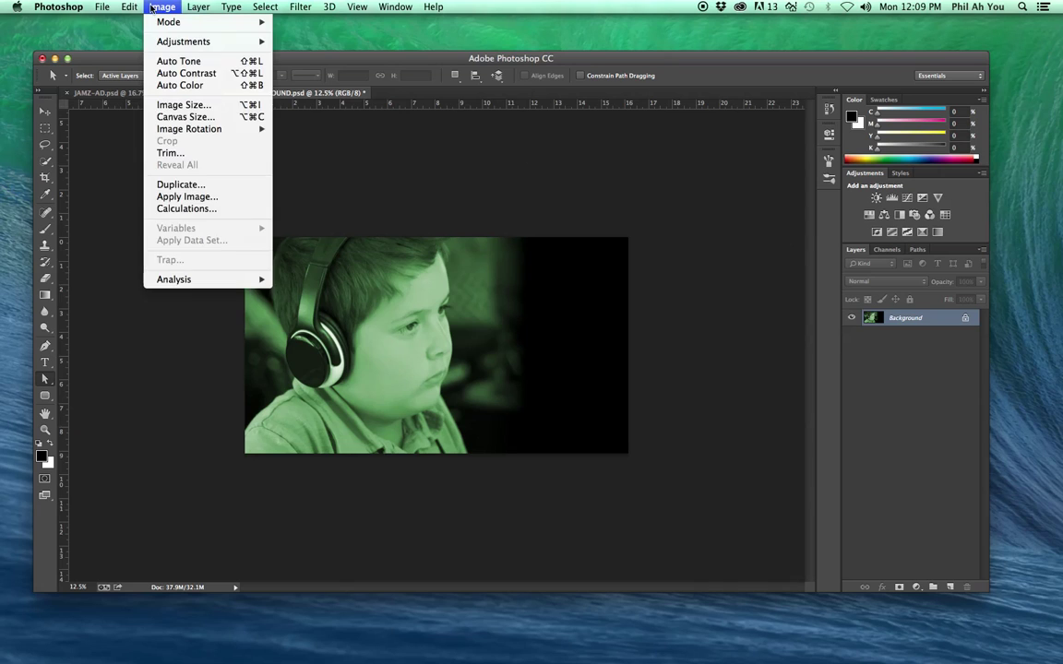
{"action": "left_click", "coordinate": [153, 7]}
{"action": "left_click", "coordinate": [151, 7]}
{"action": "mouse_move", "coordinate": [165, 21]}
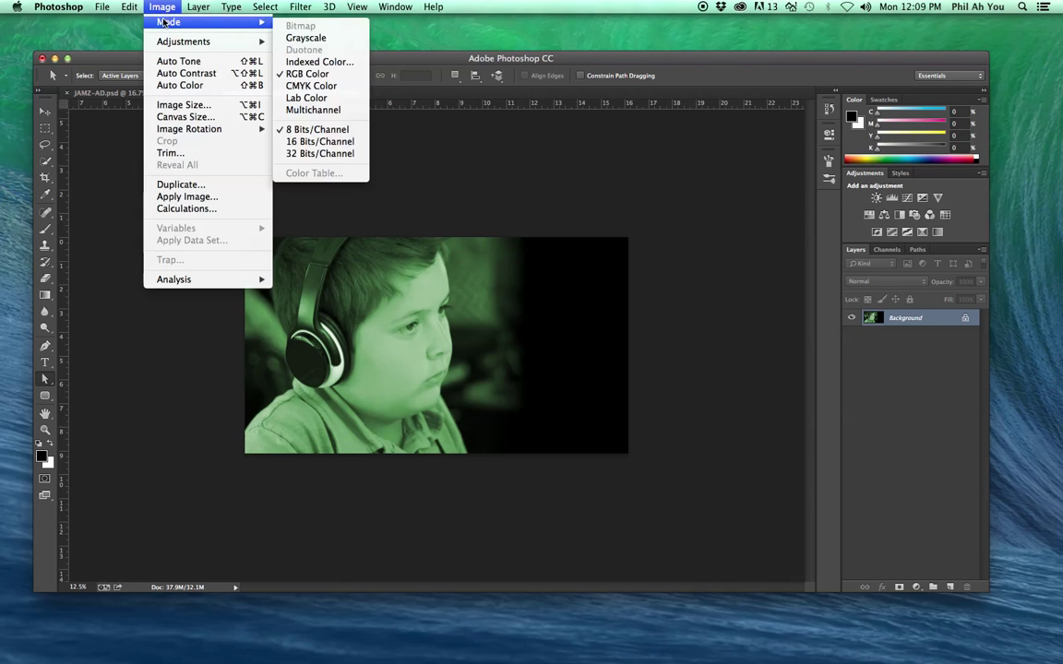
{"action": "left_click", "coordinate": [306, 86]}
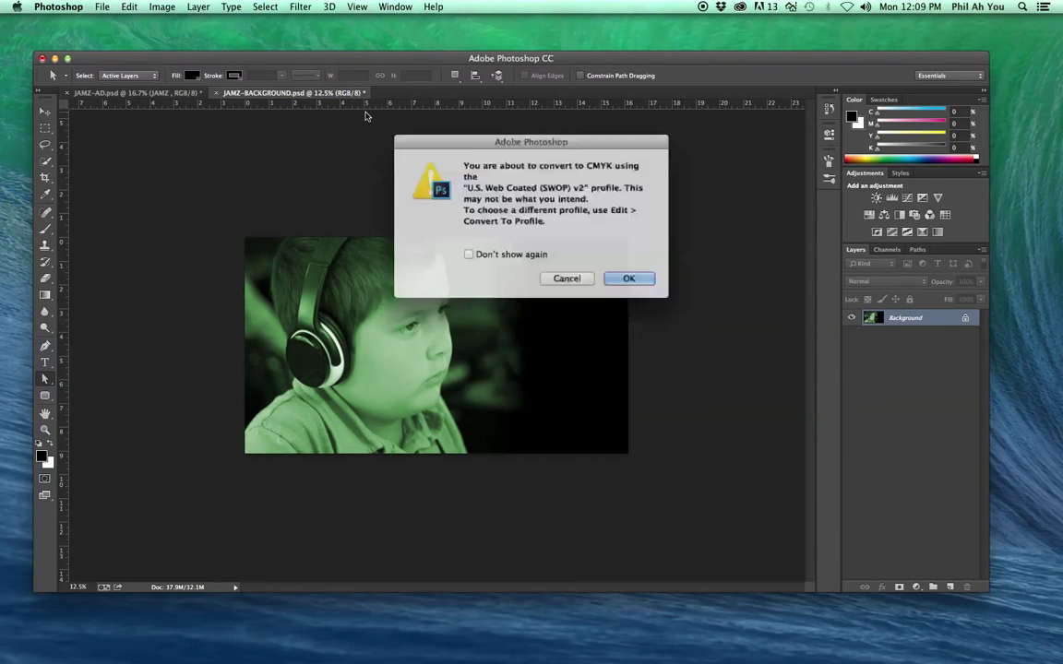
{"action": "left_click", "coordinate": [622, 276]}
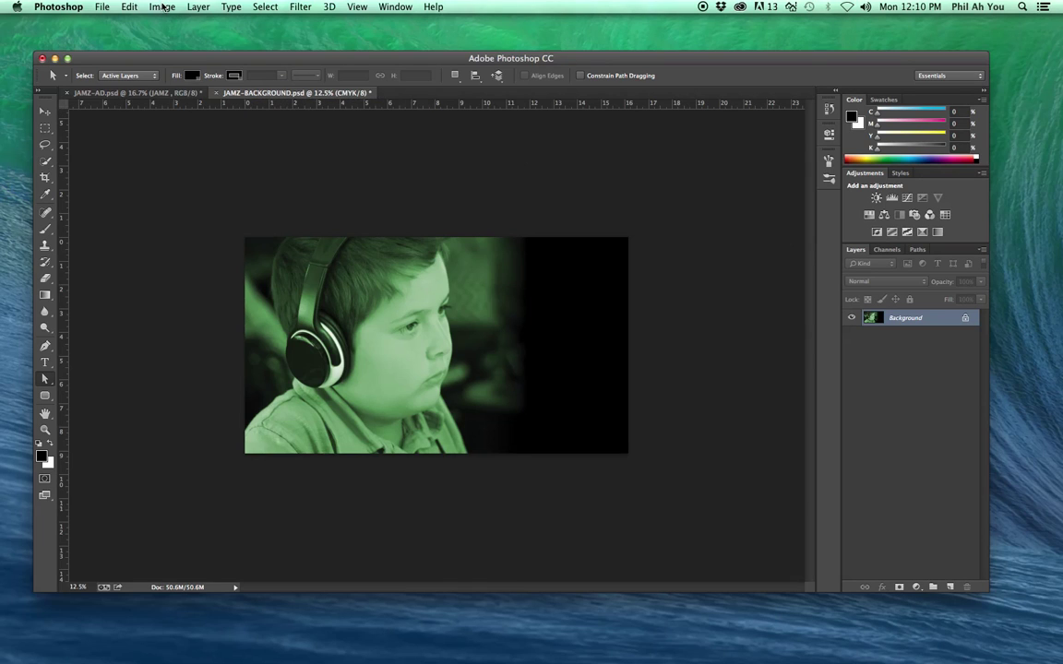
Start Save As and rename the file from JAMZ-BACKGROUND to JAMZ-BACKgreen
{"action": "left_click", "coordinate": [106, 7]}
{"action": "left_click", "coordinate": [106, 6]}
{"action": "left_click", "coordinate": [106, 6]}
{"action": "left_click", "coordinate": [97, 161]}
{"action": "left_click", "coordinate": [100, 7]}
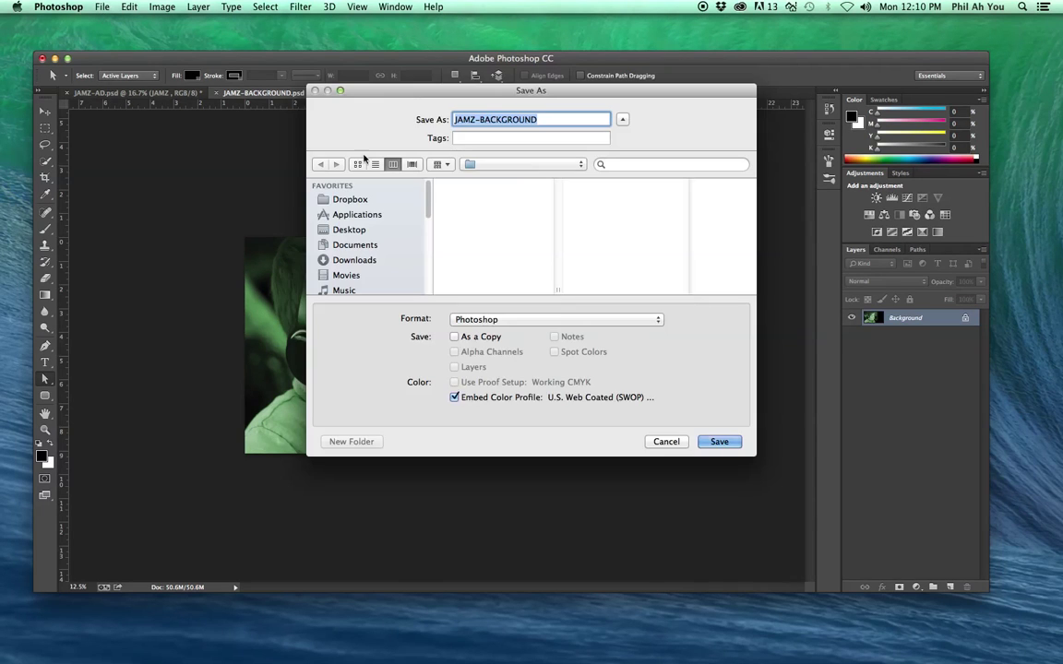
{"action": "left_click", "coordinate": [500, 120]}
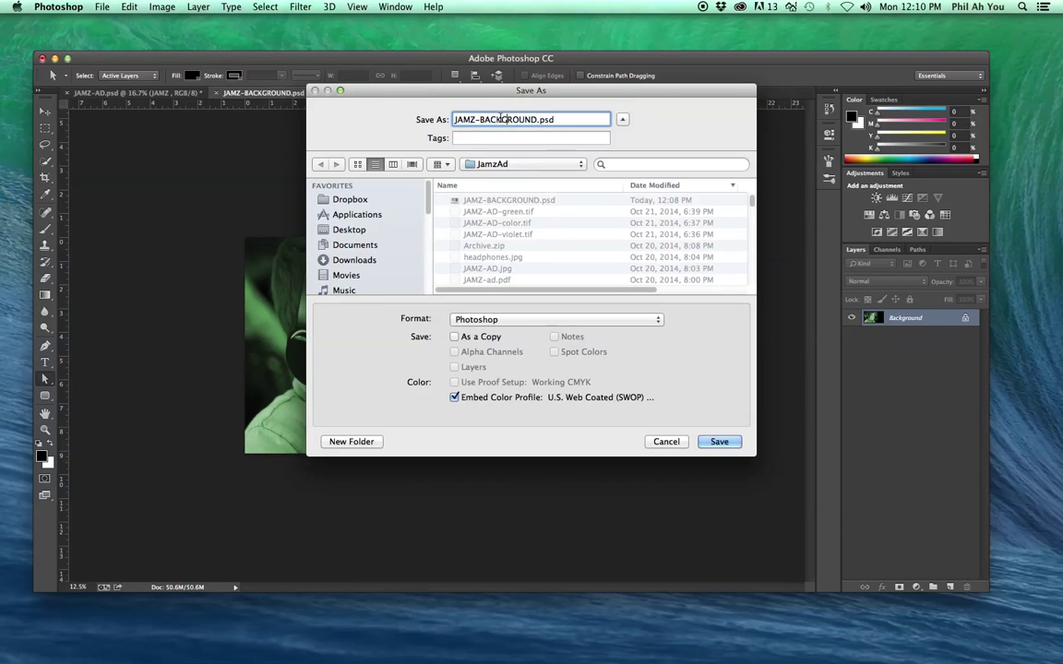
{"action": "left_click_drag", "start_coordinate": [506, 118], "coordinate": [534, 120]}
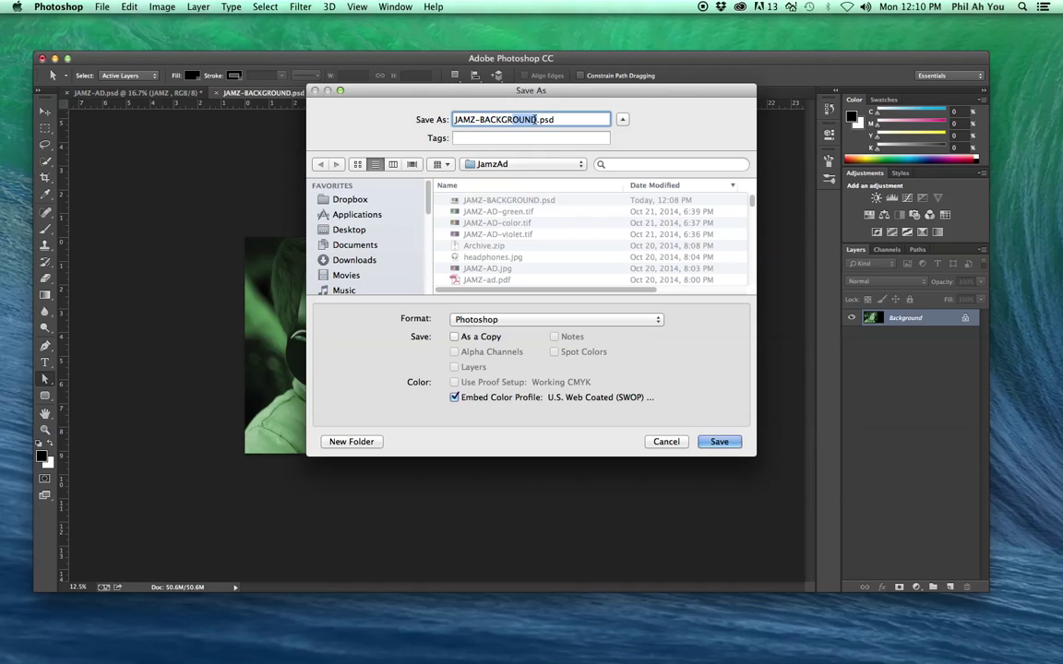
{"action": "type", "text": "C"}
{"action": "key", "text": "BackSpace"}
{"action": "type", "text": "Green"}
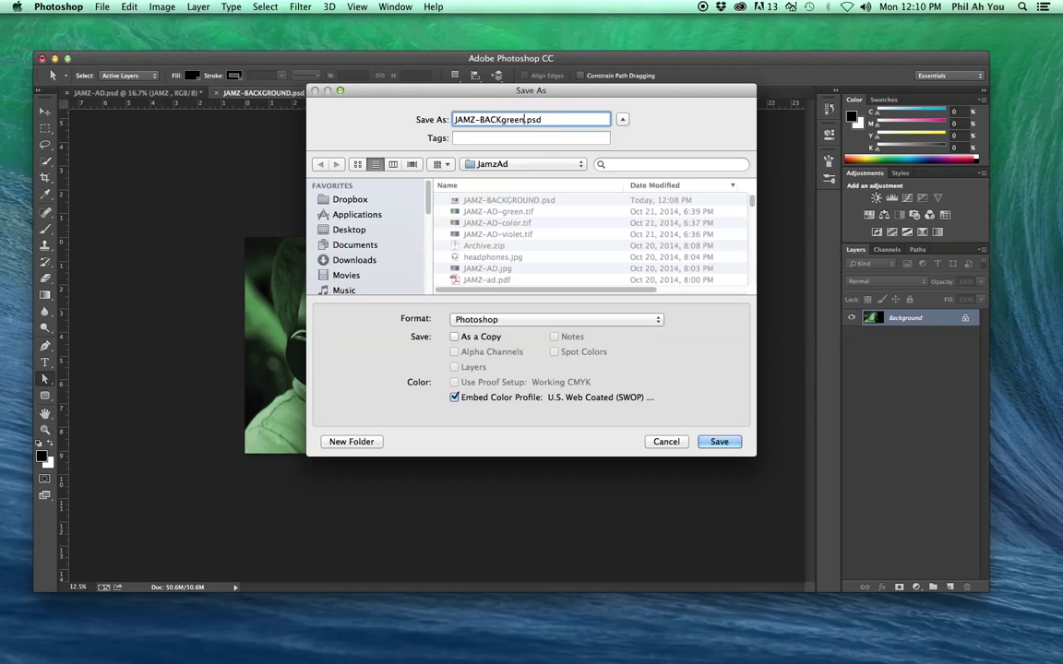
Save it in TIFF format, accepting LZW compression in TIFF Options
{"action": "left_click", "coordinate": [546, 323]}
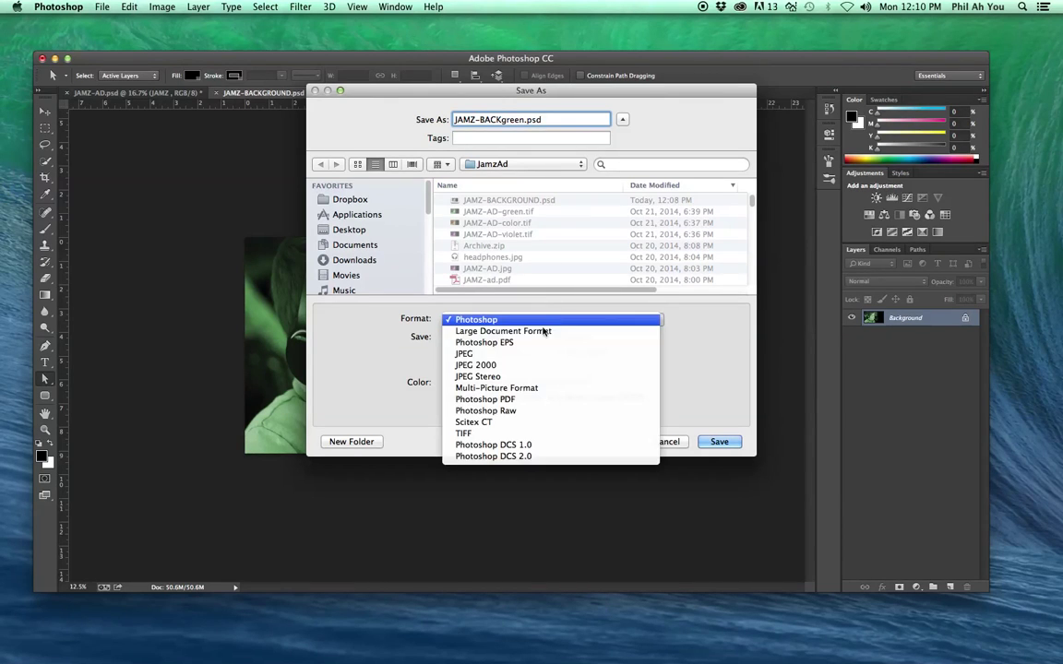
{"action": "left_click", "coordinate": [473, 435]}
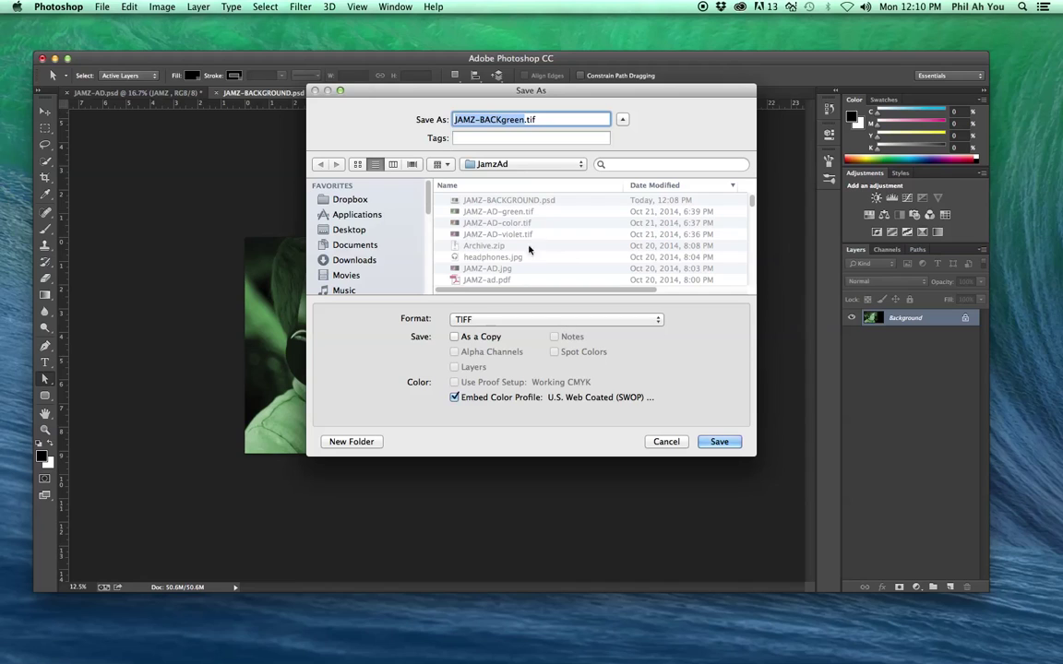
{"action": "left_click", "coordinate": [727, 447]}
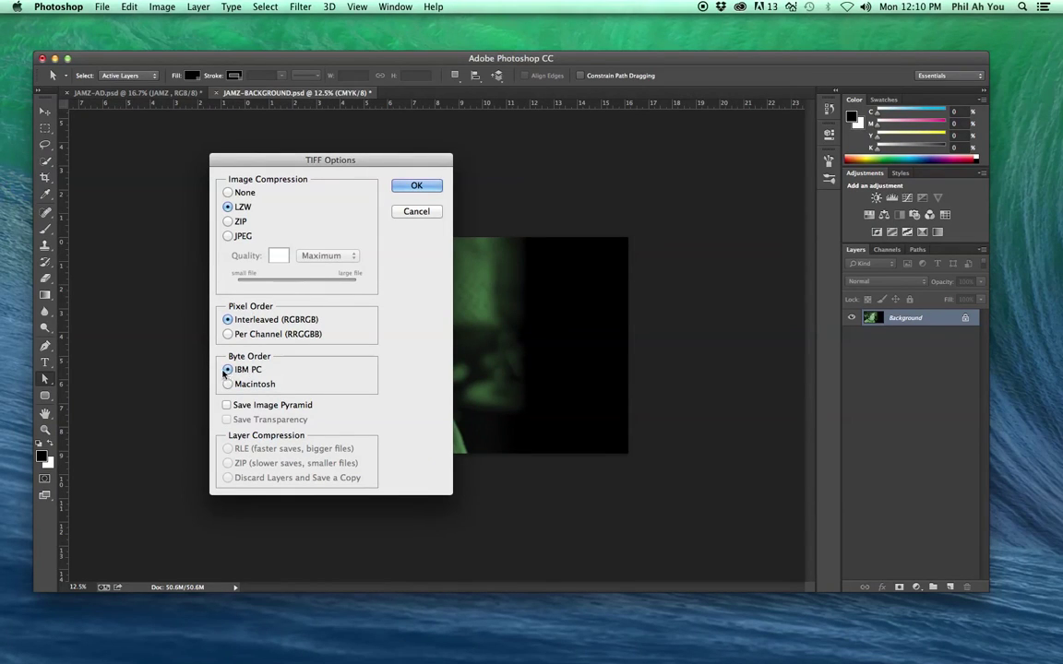
{"action": "left_click", "coordinate": [413, 189]}
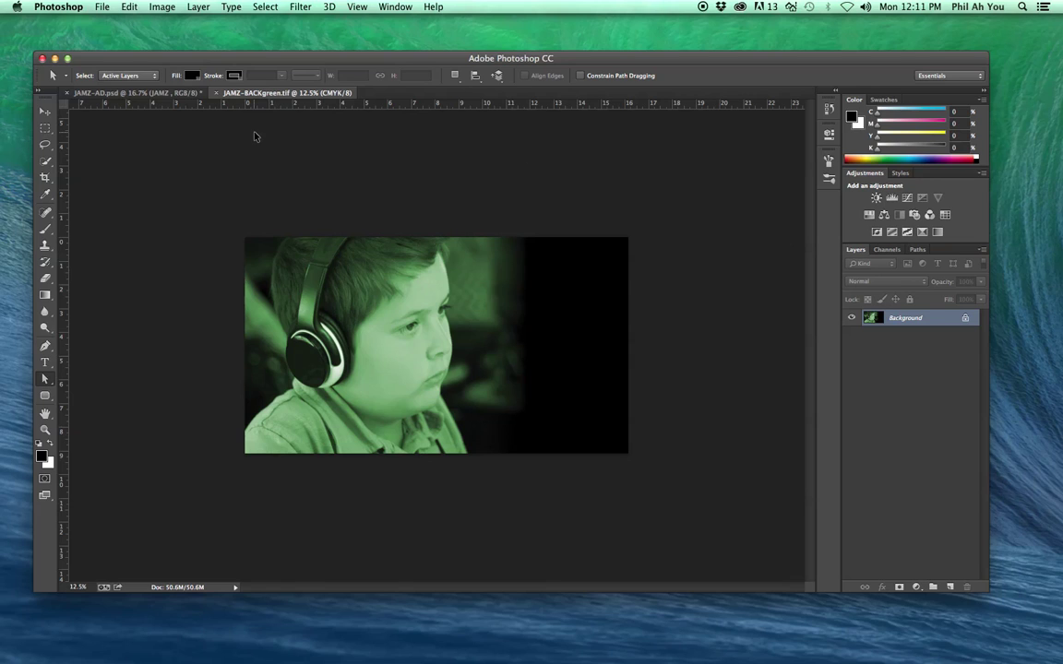
Step back to the layered RGB version and hide the green Hue/Saturation 1 copy layer
{"action": "key", "text": "super+c"}
{"action": "key", "text": "super+z"}
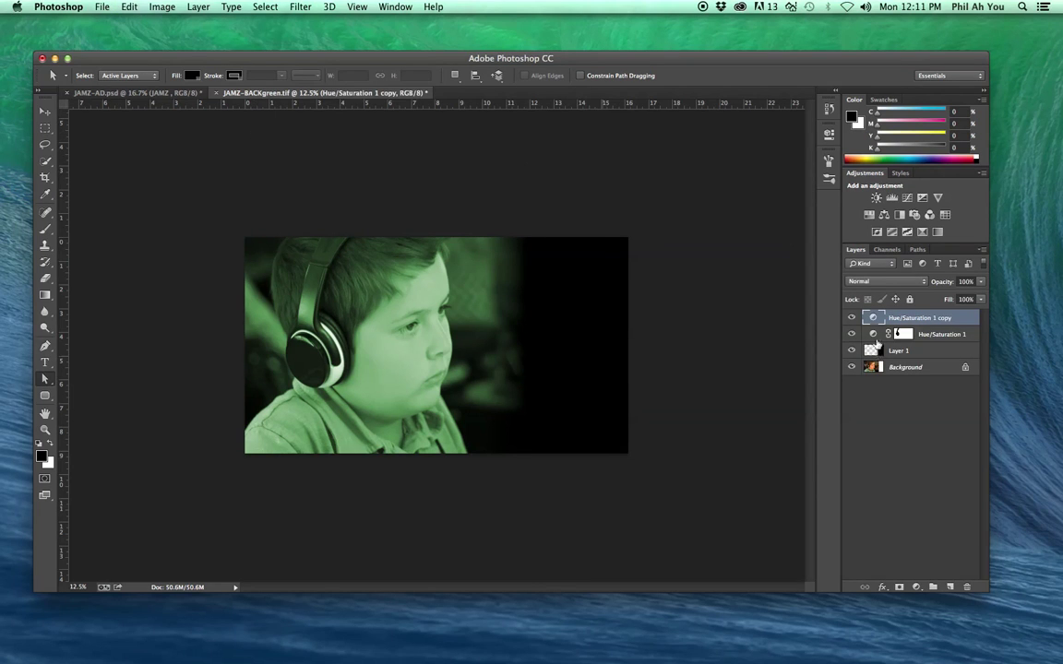
{"action": "left_click", "coordinate": [852, 319]}
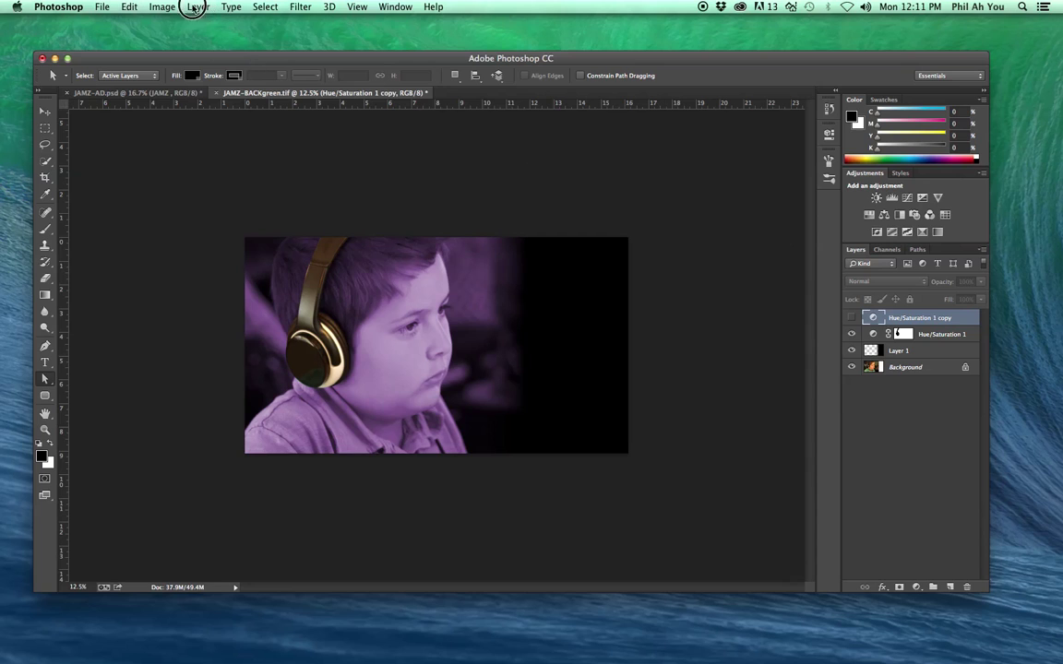
Flatten the image to one violet Background, discarding the hidden layer
{"action": "left_click", "coordinate": [195, 7]}
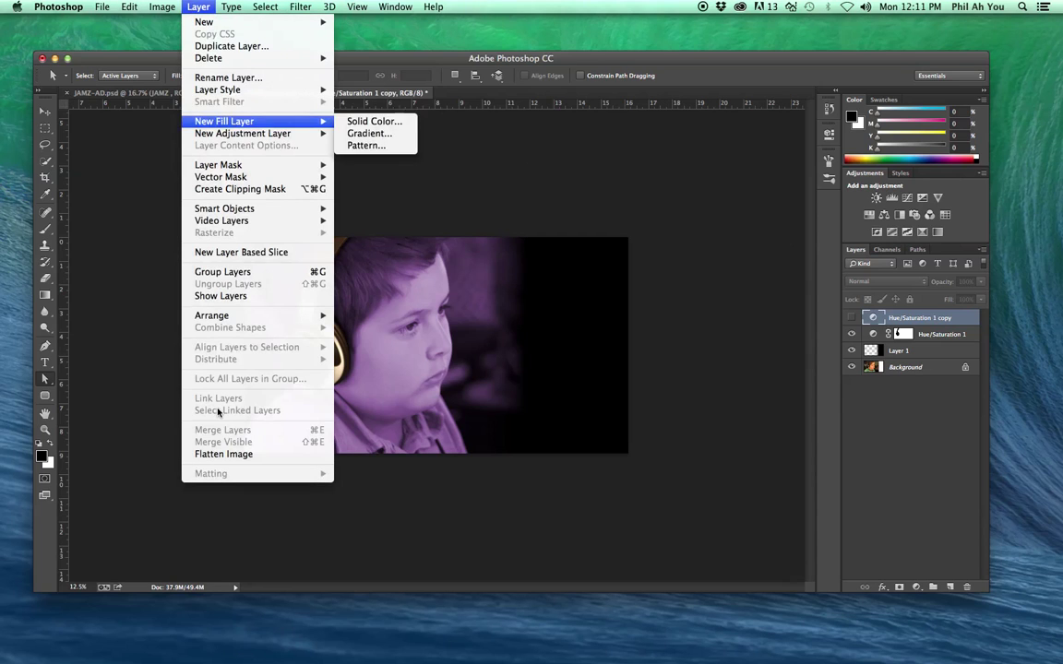
{"action": "left_click", "coordinate": [223, 454]}
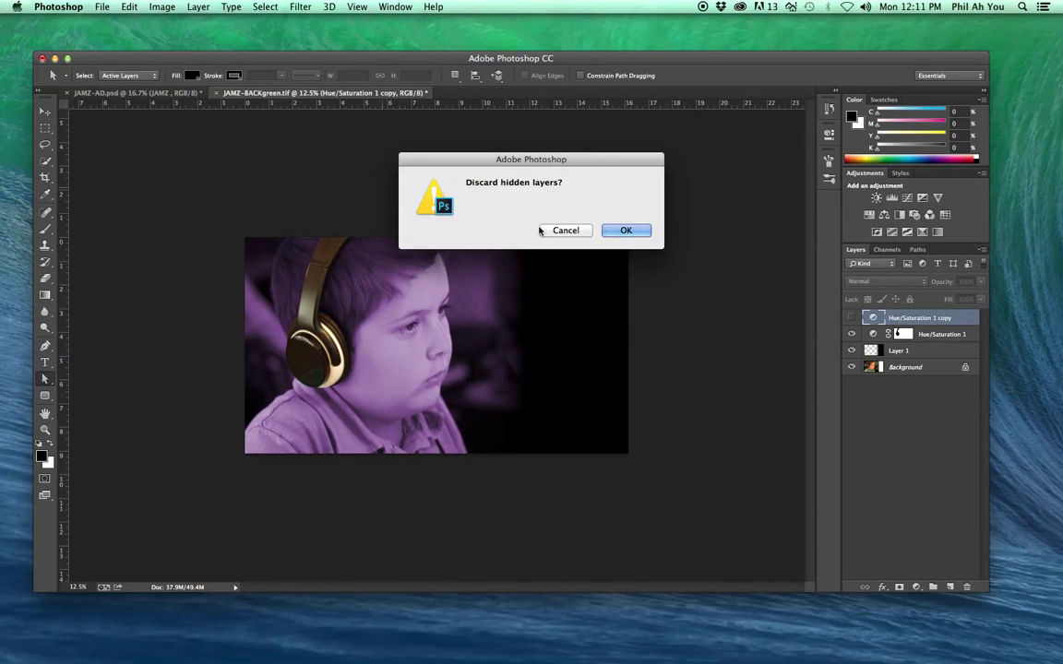
{"action": "left_click", "coordinate": [621, 230]}
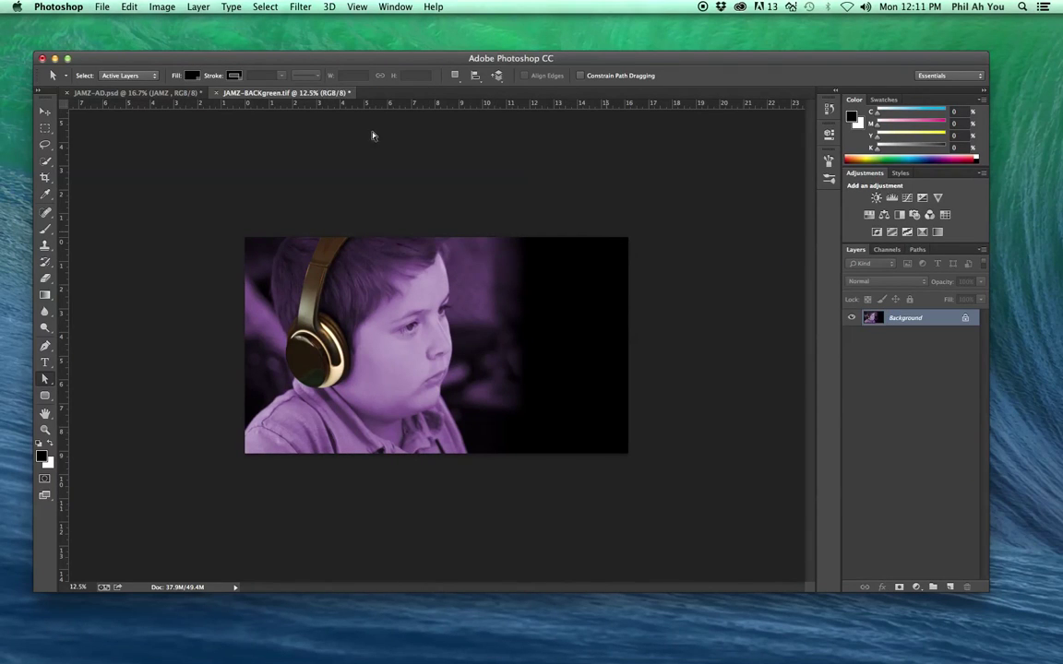
Switch the flattened violet image to CMYK Color, accepting the profile warning
{"action": "left_click", "coordinate": [110, 7]}
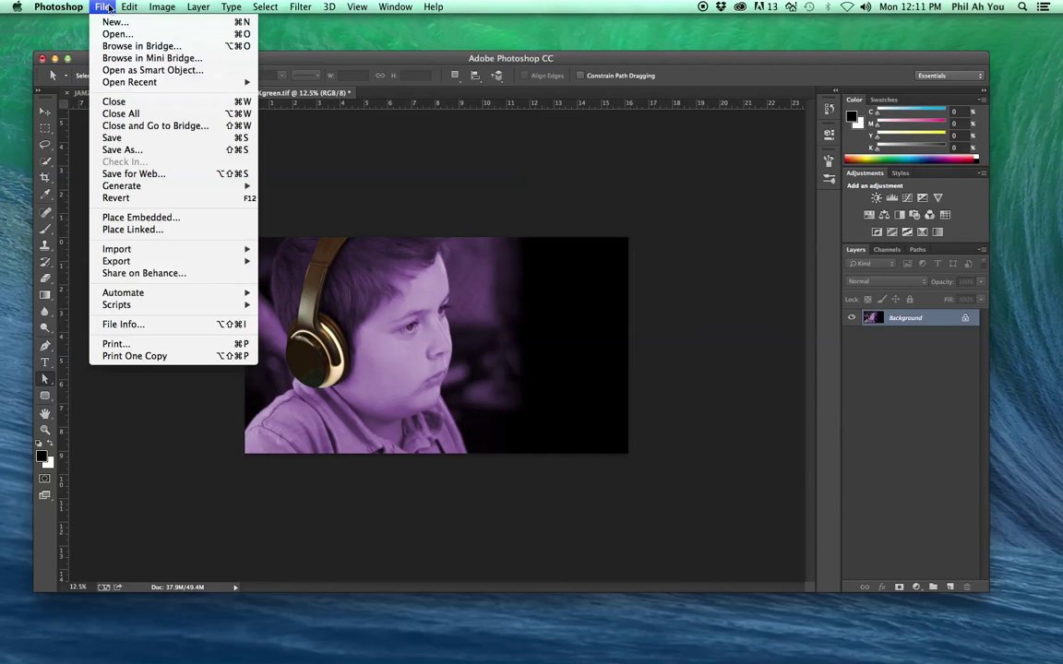
{"action": "mouse_move", "coordinate": [159, 9]}
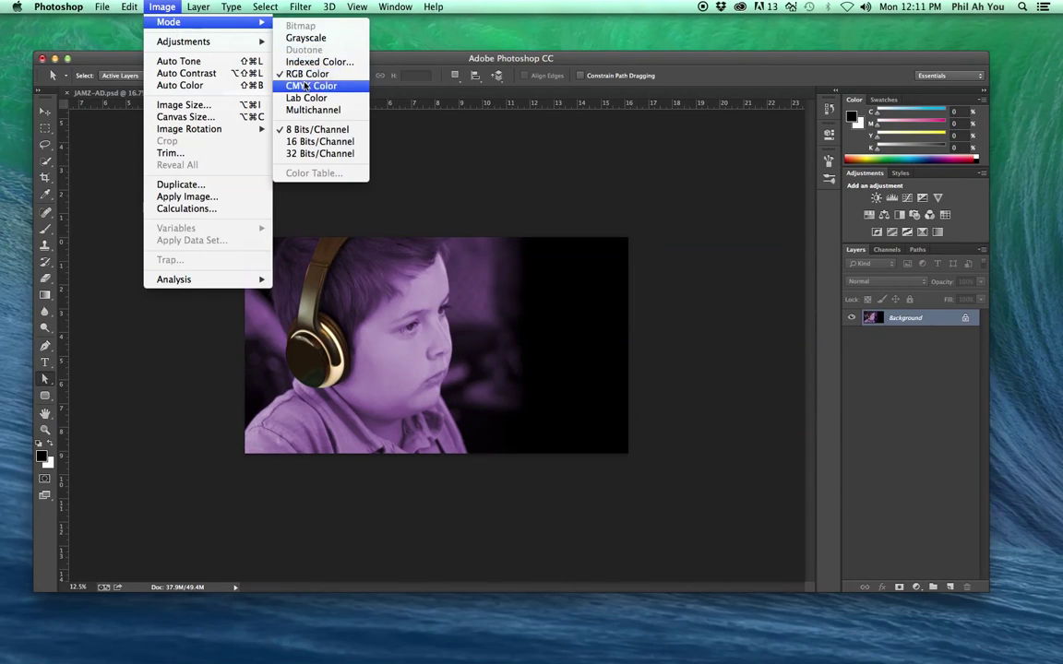
{"action": "left_click", "coordinate": [302, 85]}
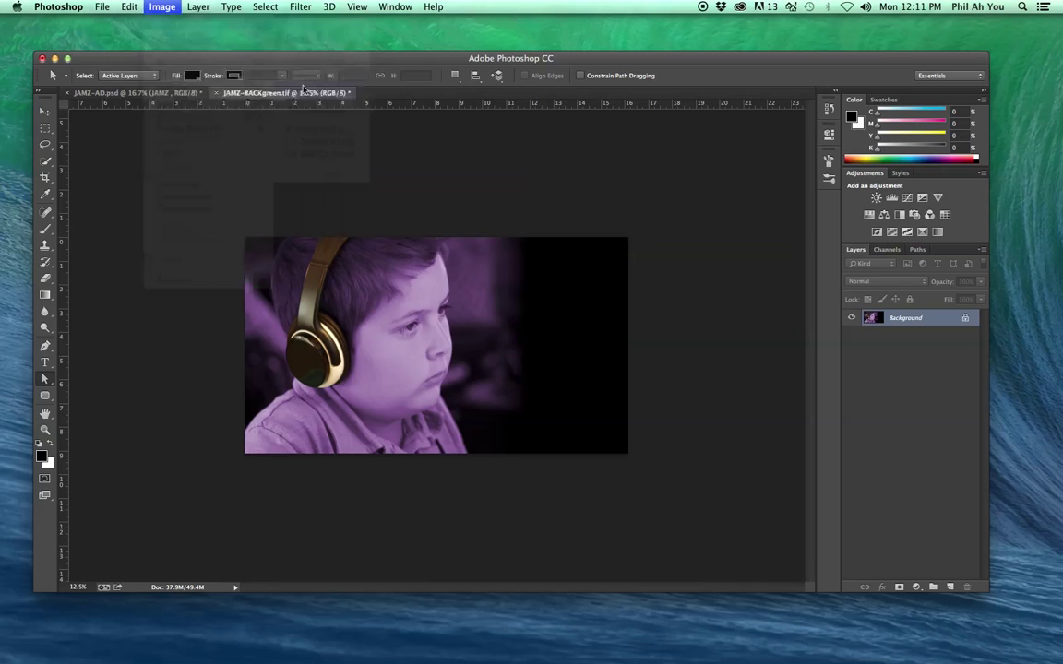
{"action": "left_click", "coordinate": [101, 6]}
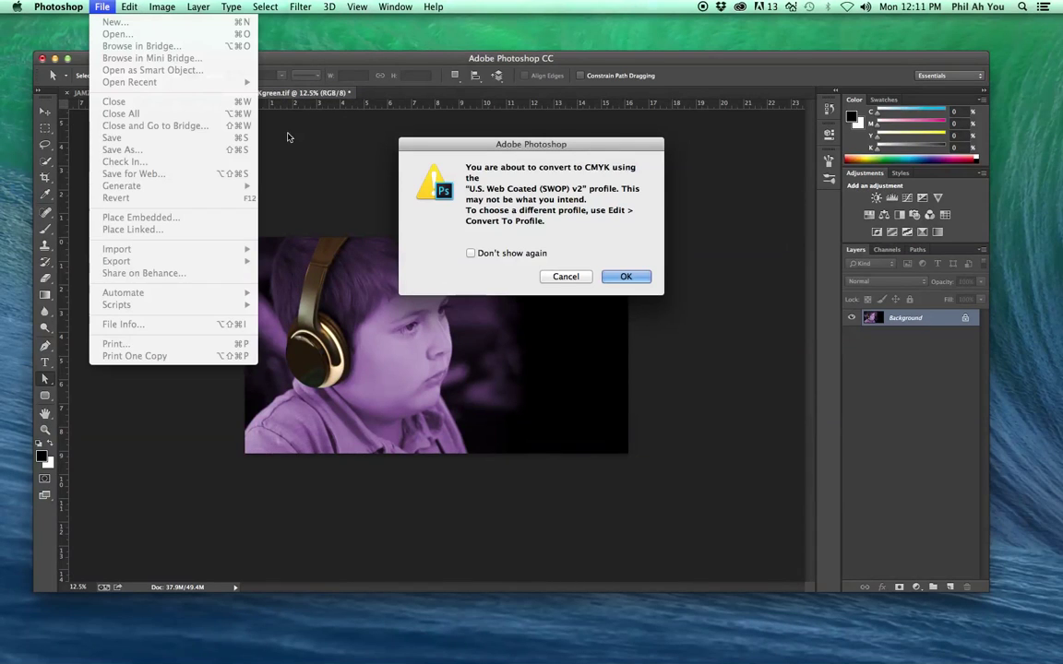
{"action": "left_click", "coordinate": [611, 276]}
{"action": "left_click", "coordinate": [620, 279]}
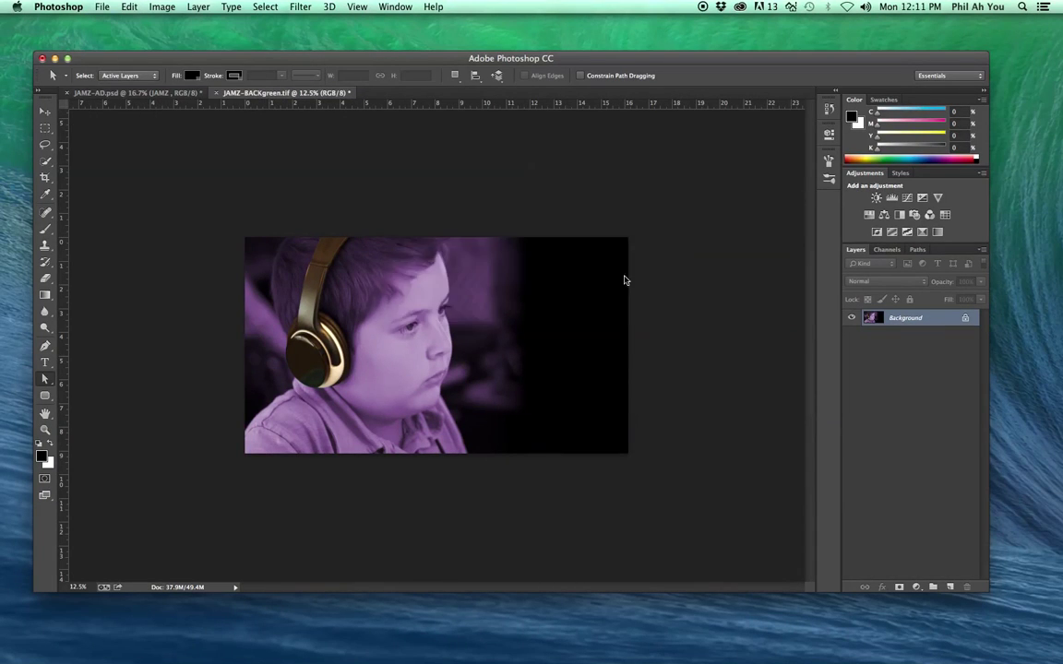
{"action": "left_click", "coordinate": [102, 8]}
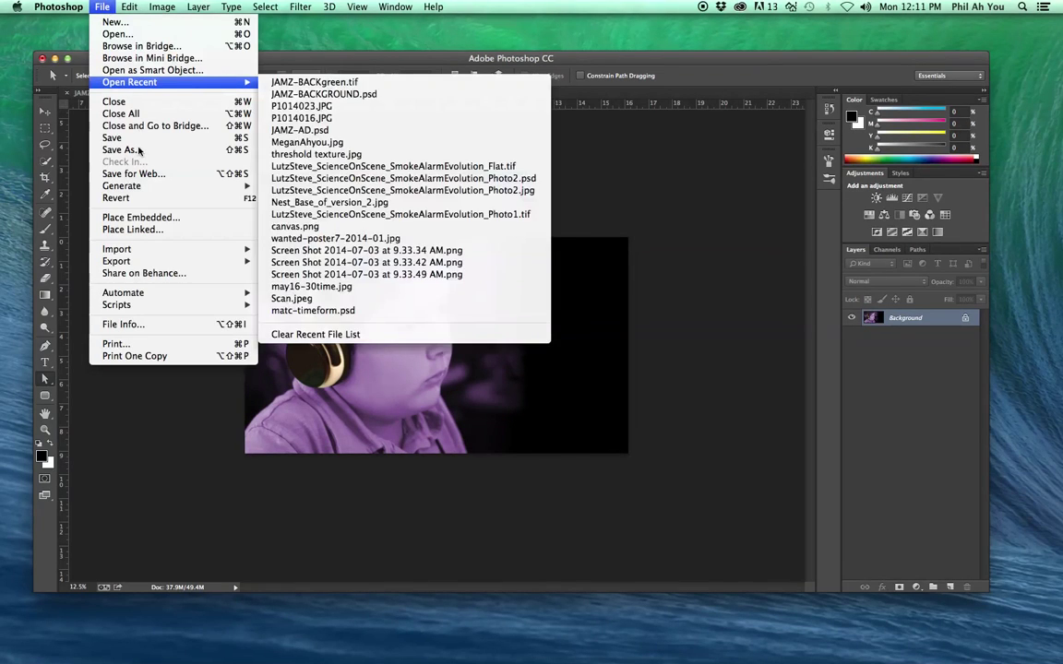
Save a TIFF copy named JAMZ-BACKviolet.tif with LZW compression
{"action": "left_click", "coordinate": [133, 150]}
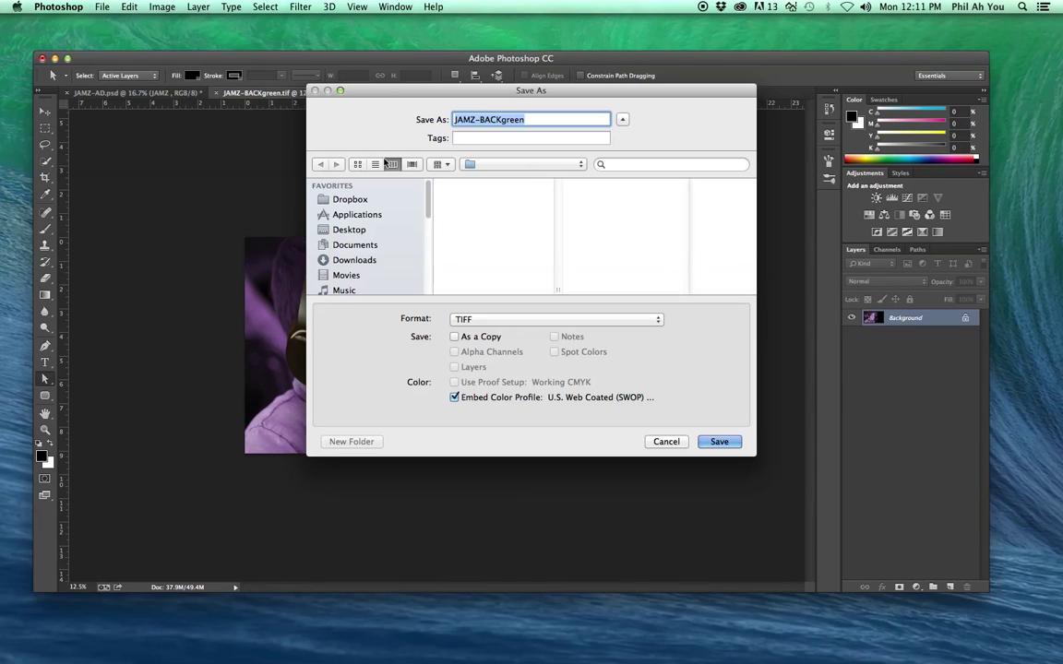
{"action": "left_click", "coordinate": [523, 120]}
{"action": "left_click_drag", "start_coordinate": [523, 120], "coordinate": [504, 120]}
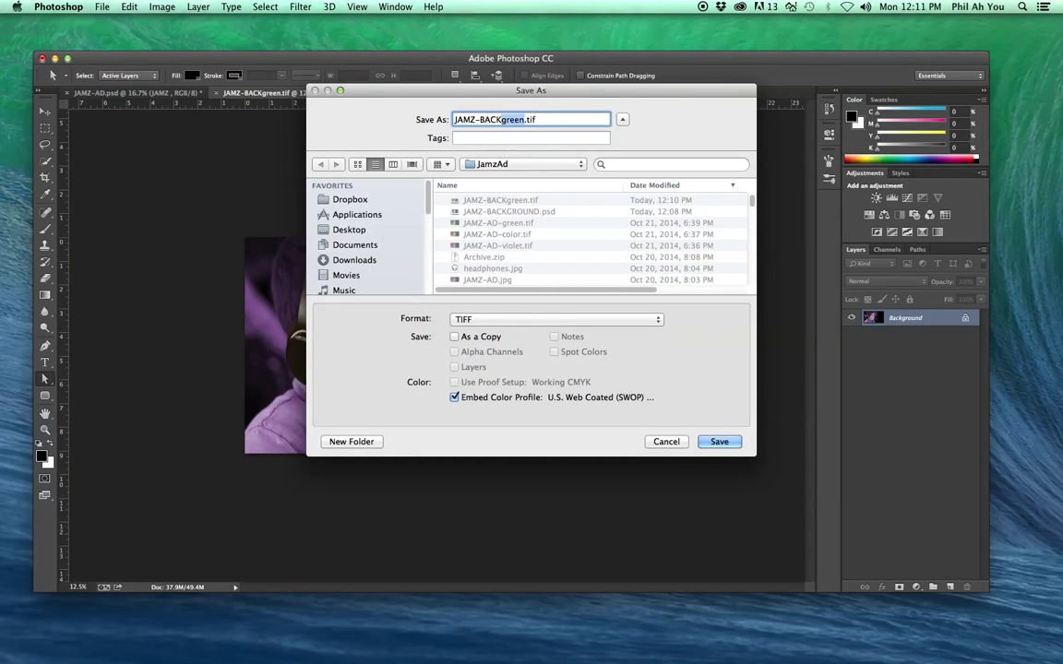
{"action": "type", "text": "violet"}
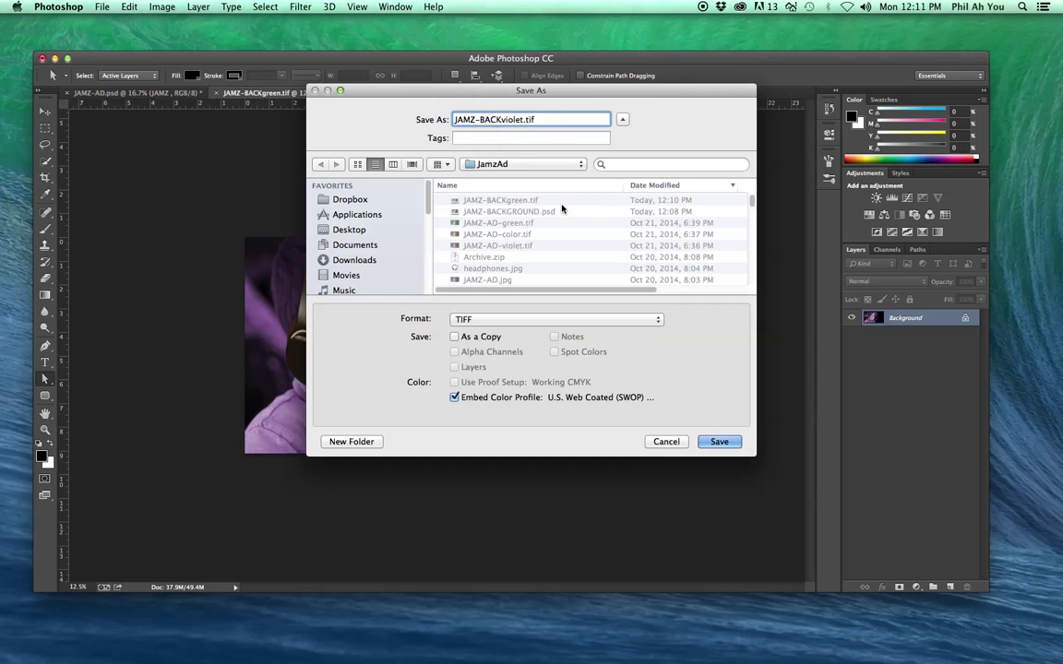
{"action": "left_click", "coordinate": [721, 442]}
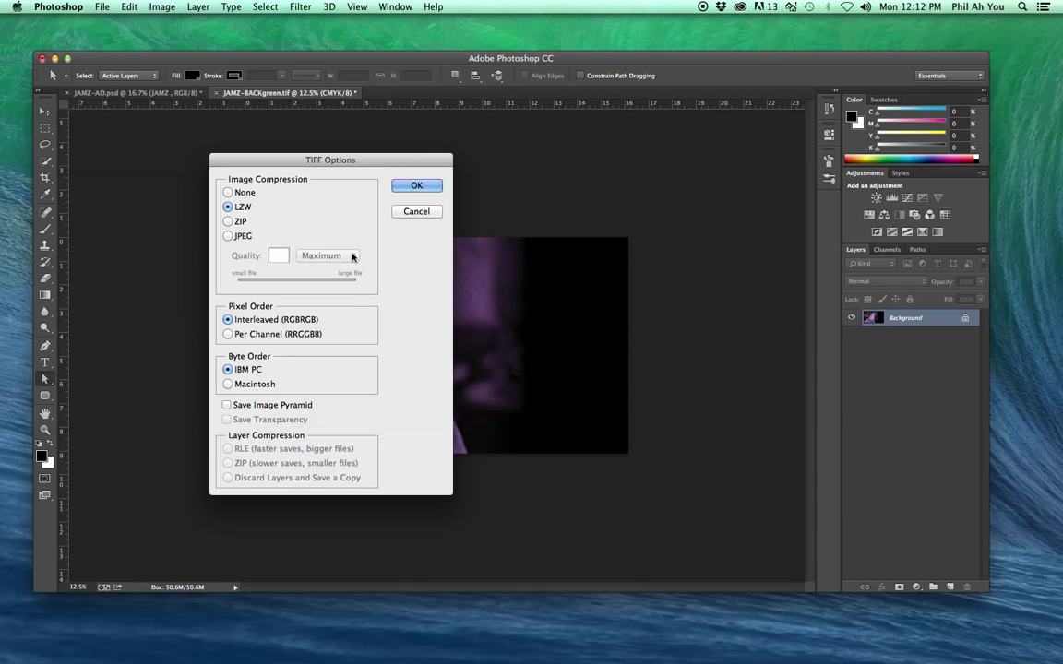
{"action": "left_click", "coordinate": [422, 185]}
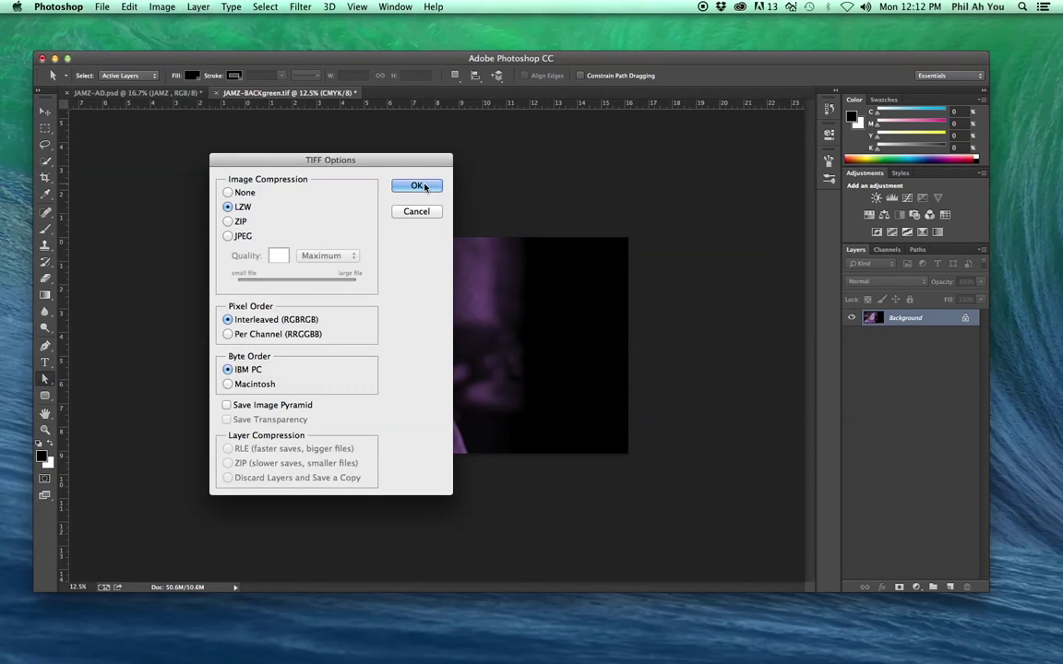